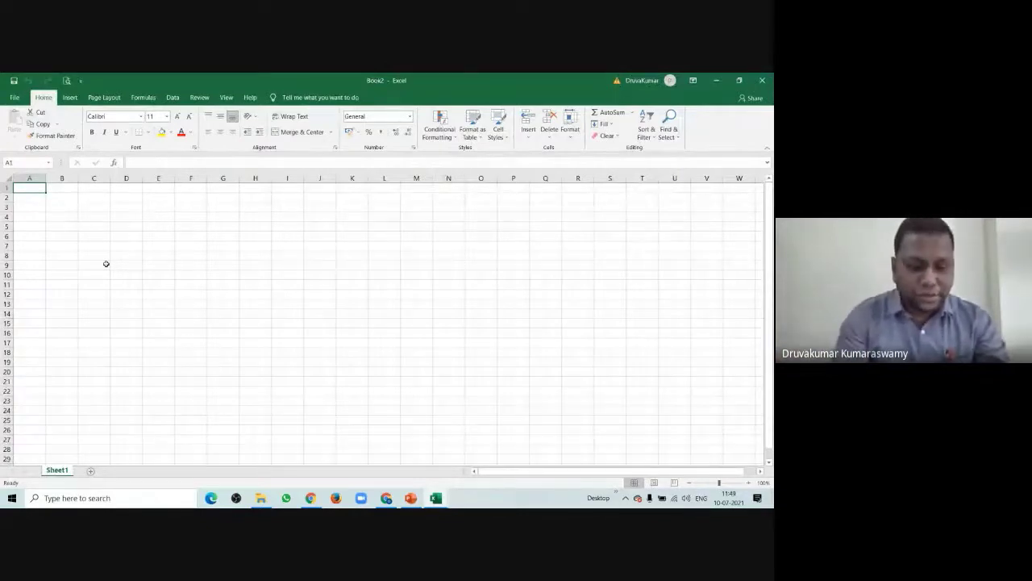
- Enter the header "Name of the Student" in cell A1 and fit column A to its contents
scroll(233, 353, up, 2)
scroll(234, 353, up, 6)
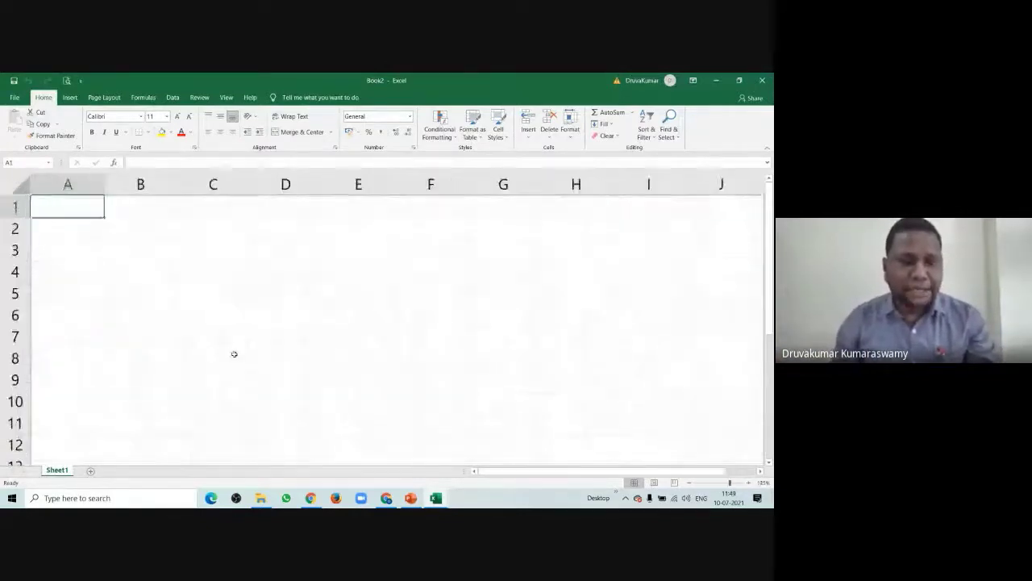
text(Na)
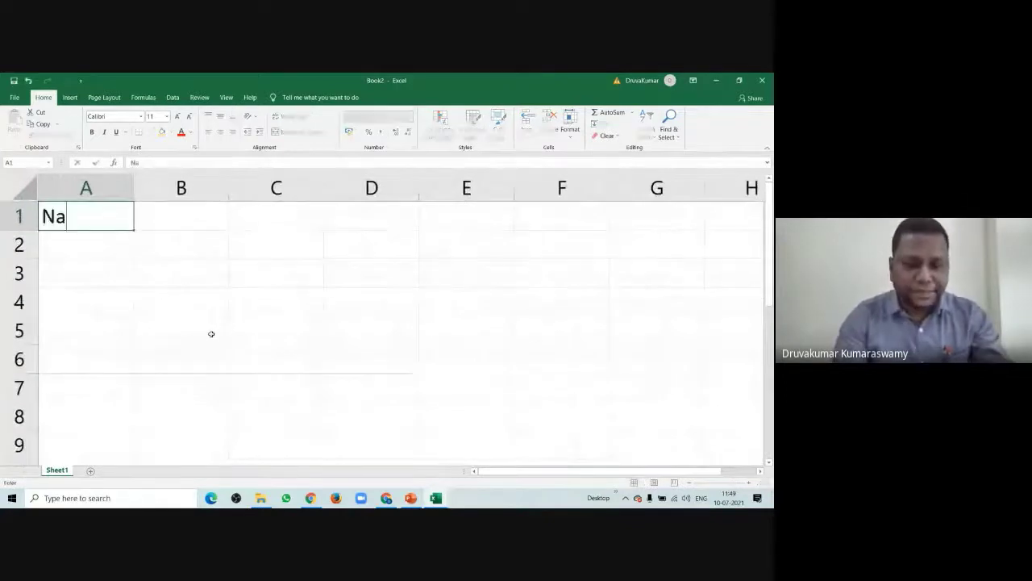
text(me of t)
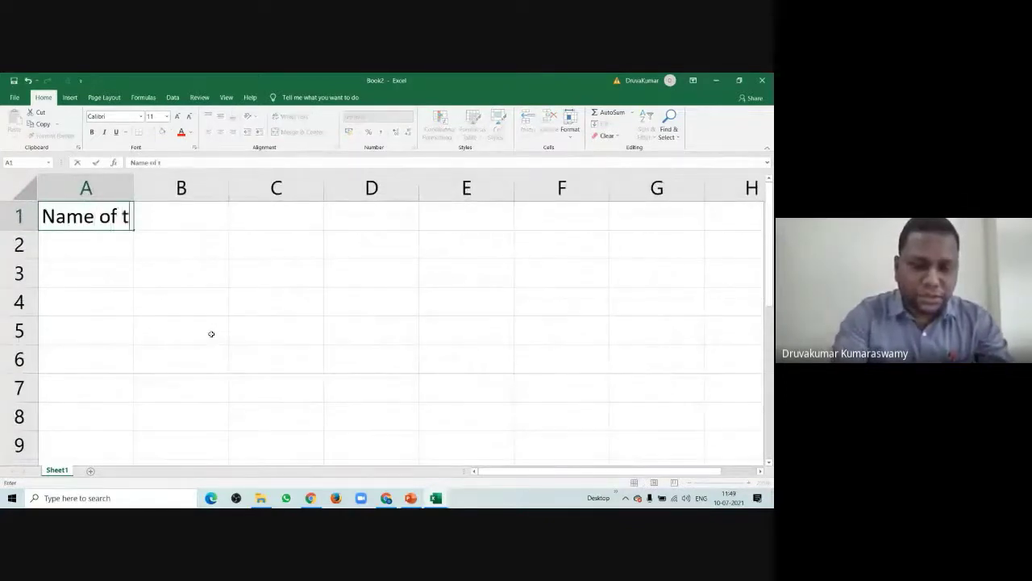
text(he St)
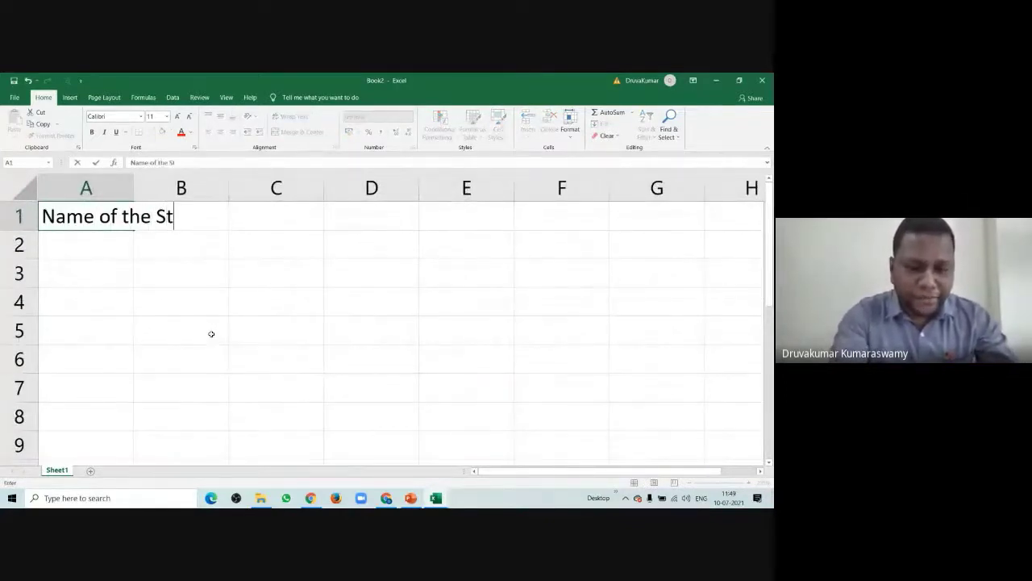
text(udent)
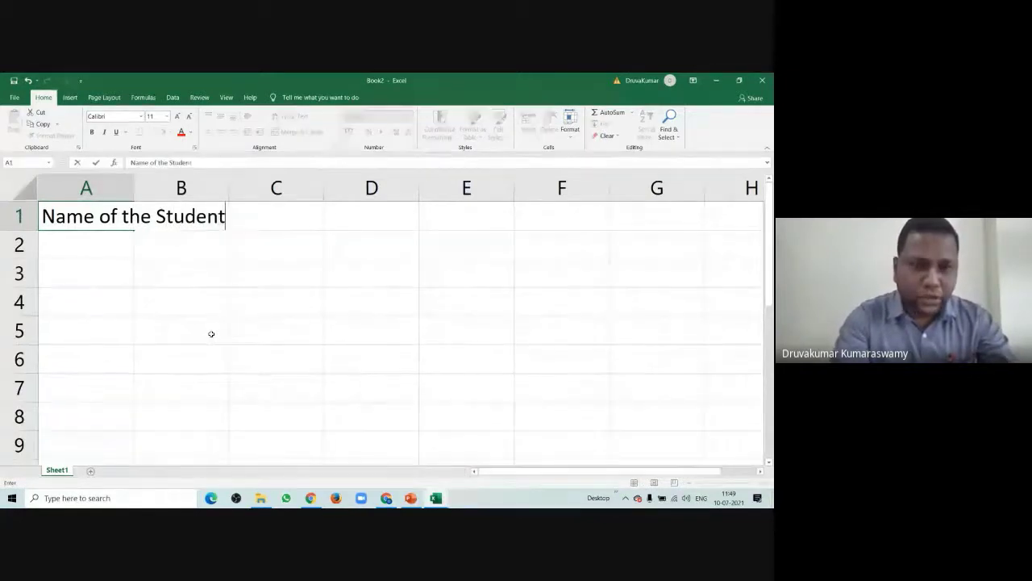
double_click(133, 181)
- Enter the header "Height in cm" in cell B1 and fit column B to its contents
click(267, 213)
text(H)
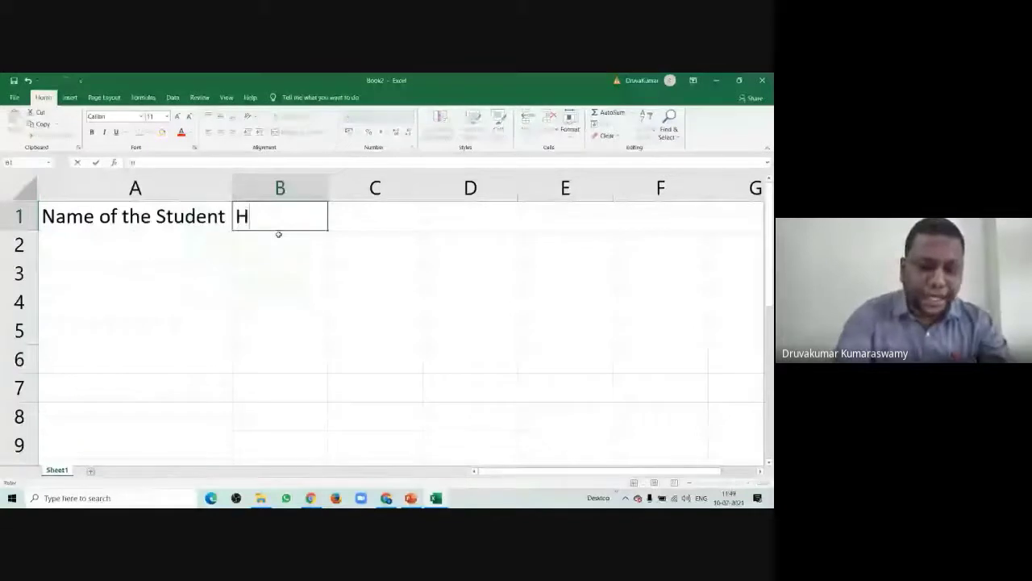
text(eight i)
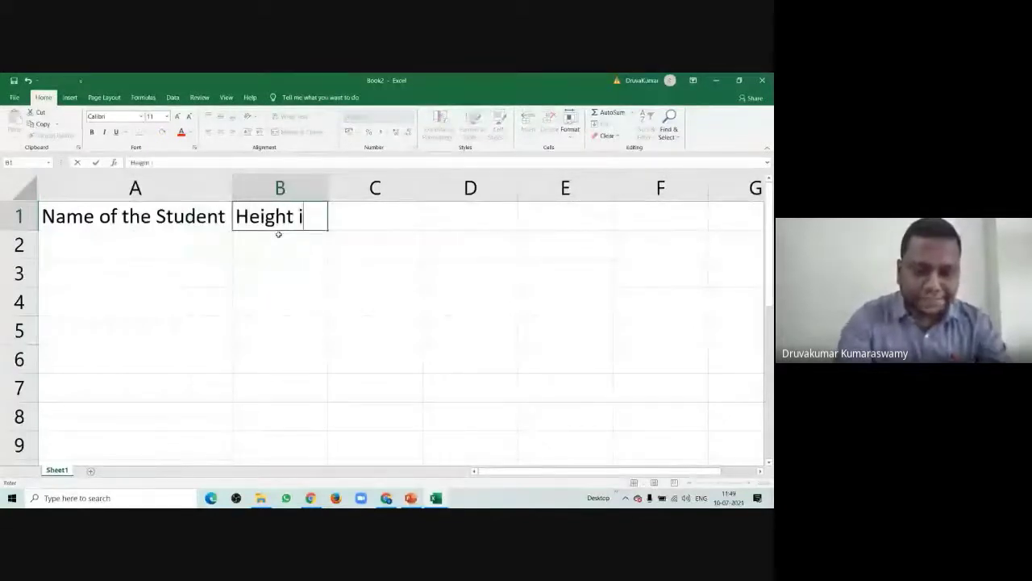
text(n cm)
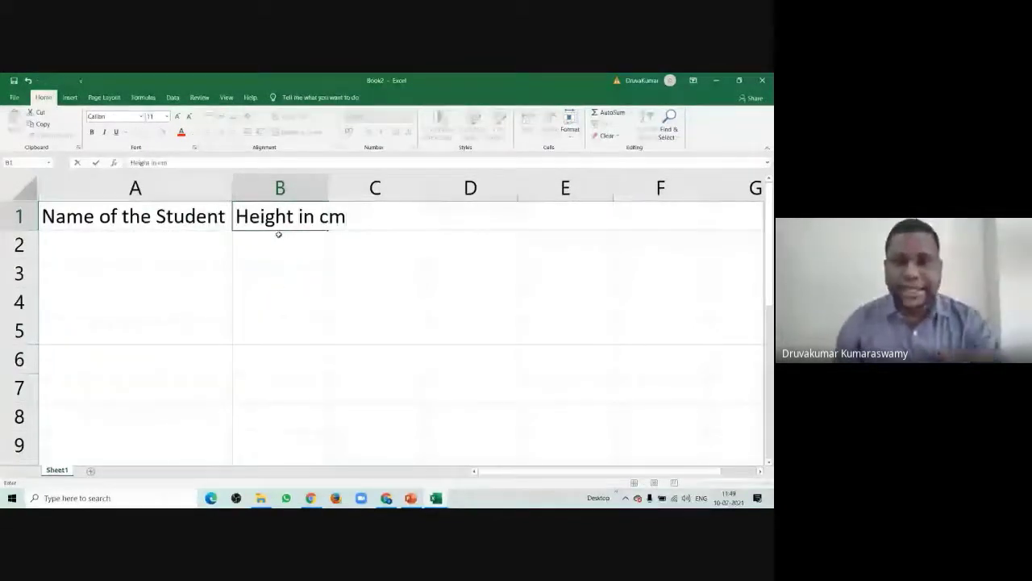
double_click(325, 176)
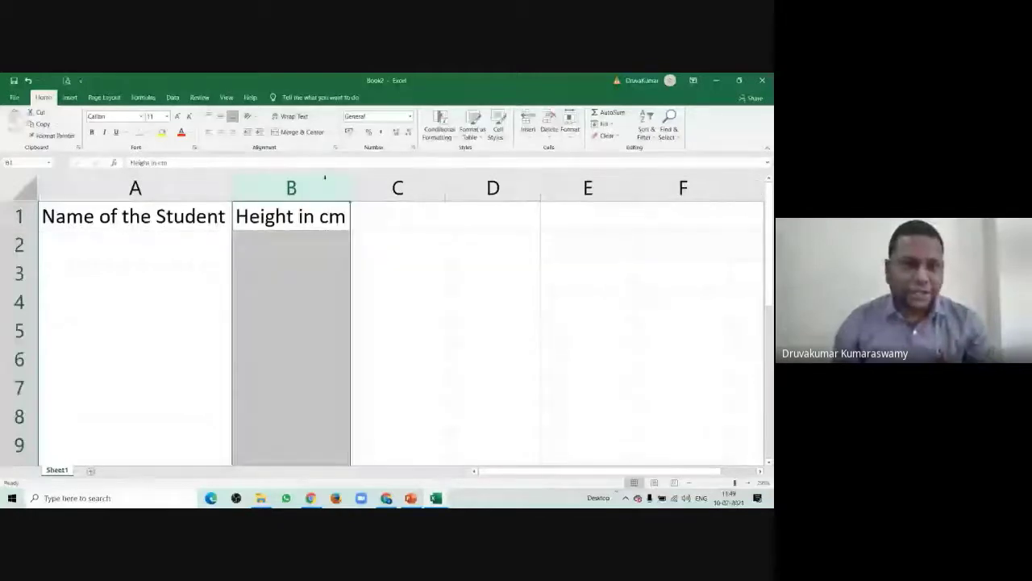
- Enter "Student-1" in cell A2 as the first student name
click(112, 241)
text(Stud)
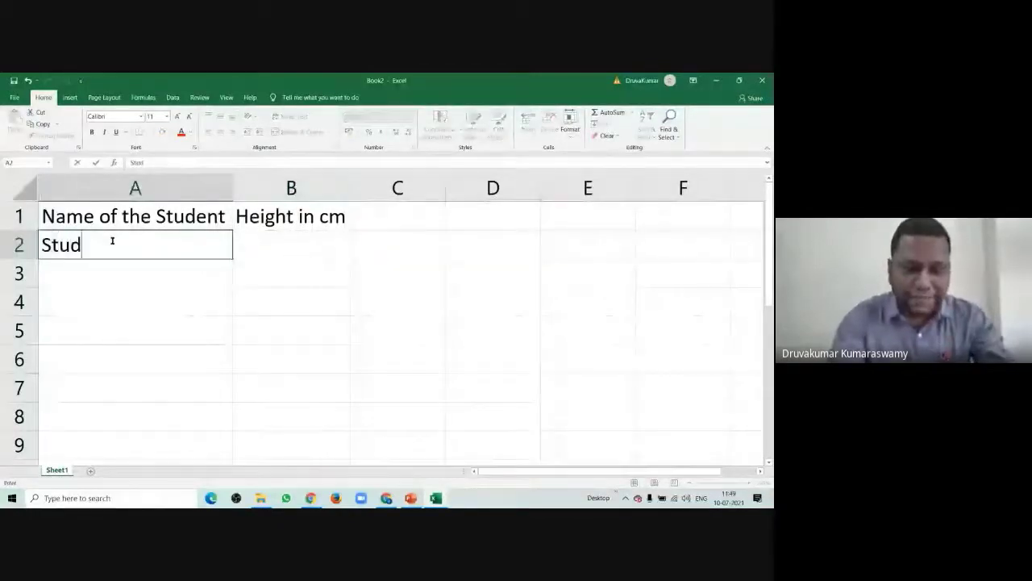
text(ent-1)
click(139, 289)
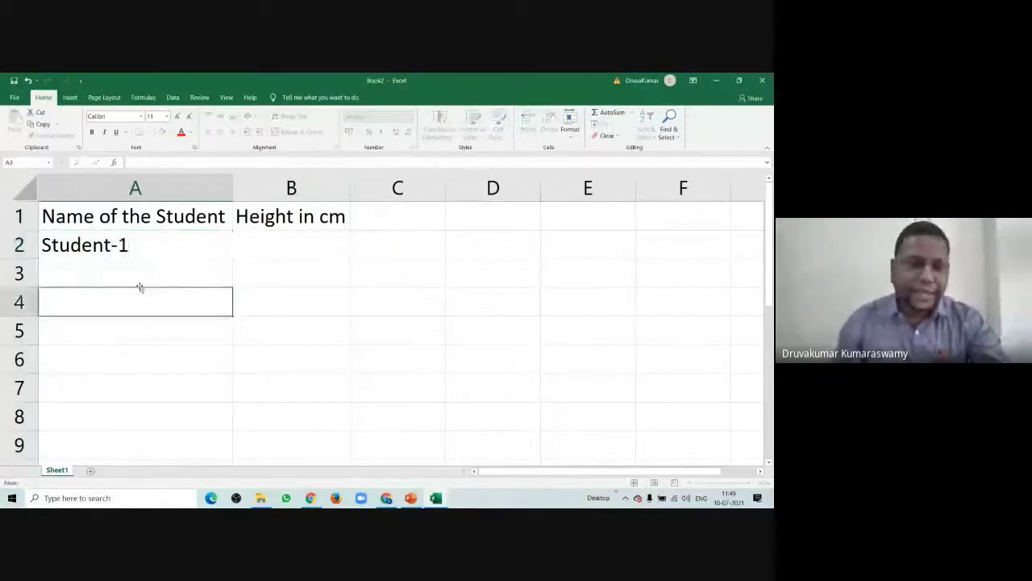
- Fill the student series from A2 down to Student-50 in cell A51
click(138, 234)
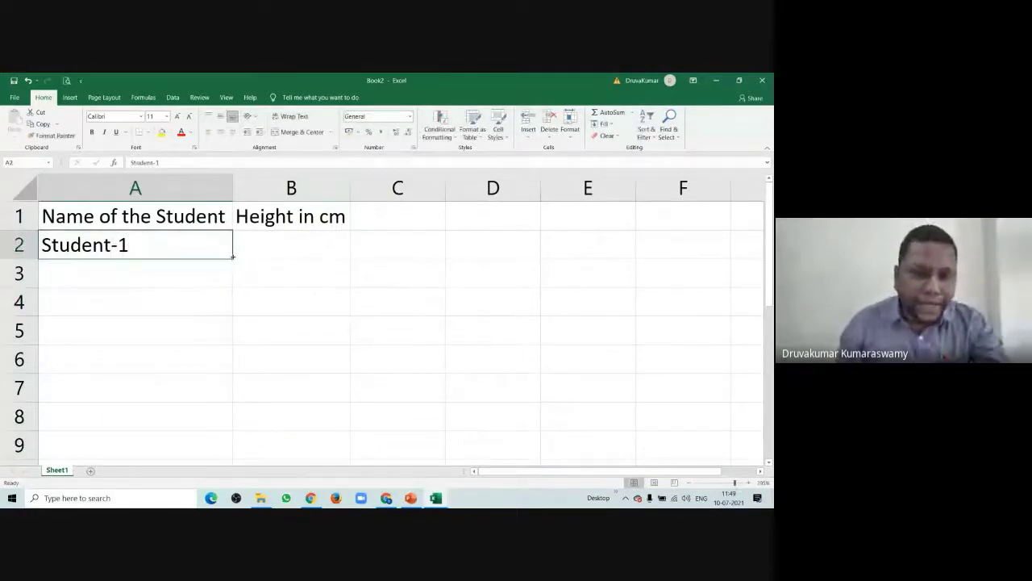
drag(233, 258, 210, 380)
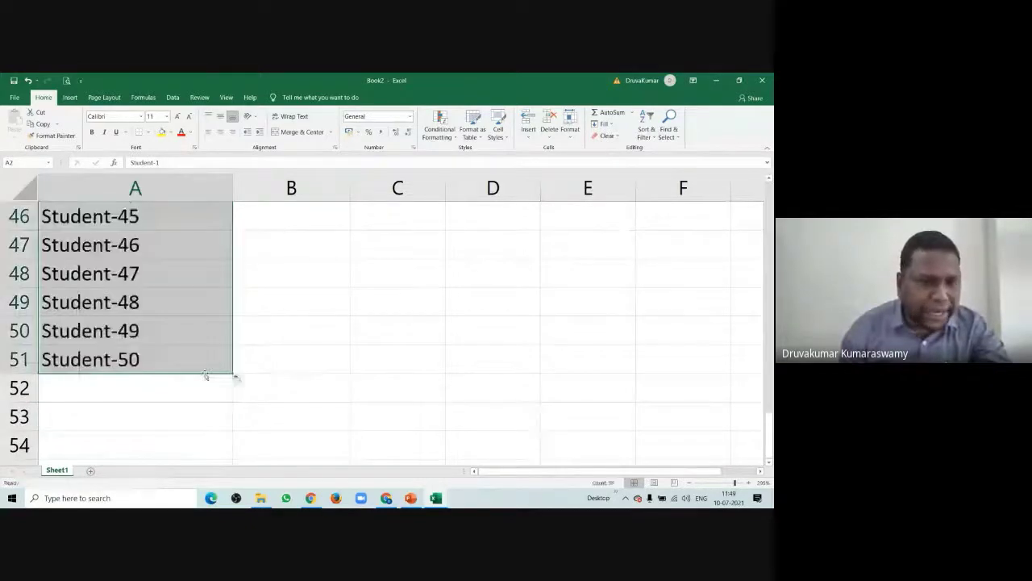
scroll(153, 423, up, 4)
scroll(152, 422, up, 11)
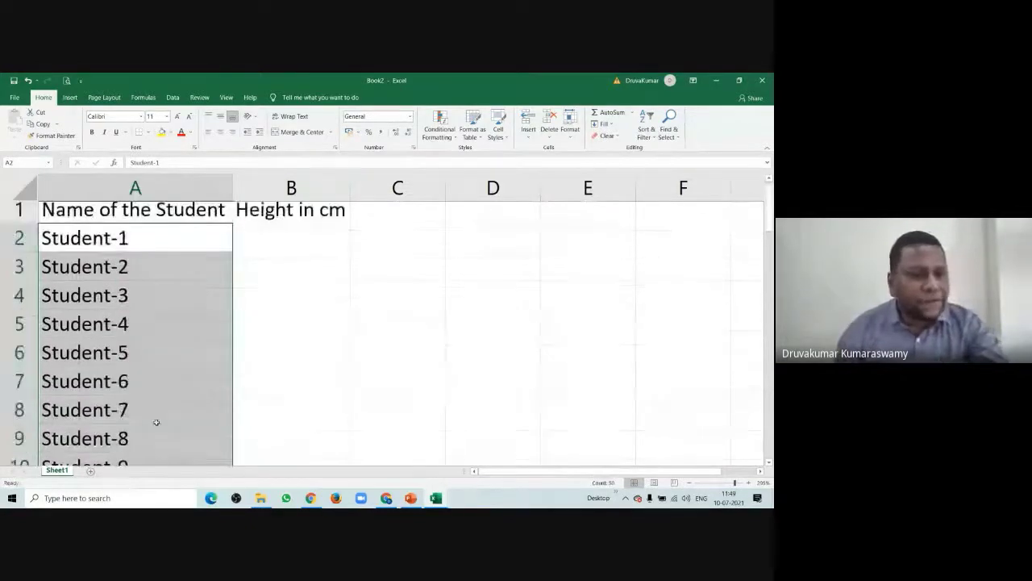
scroll(154, 423, down, 2)
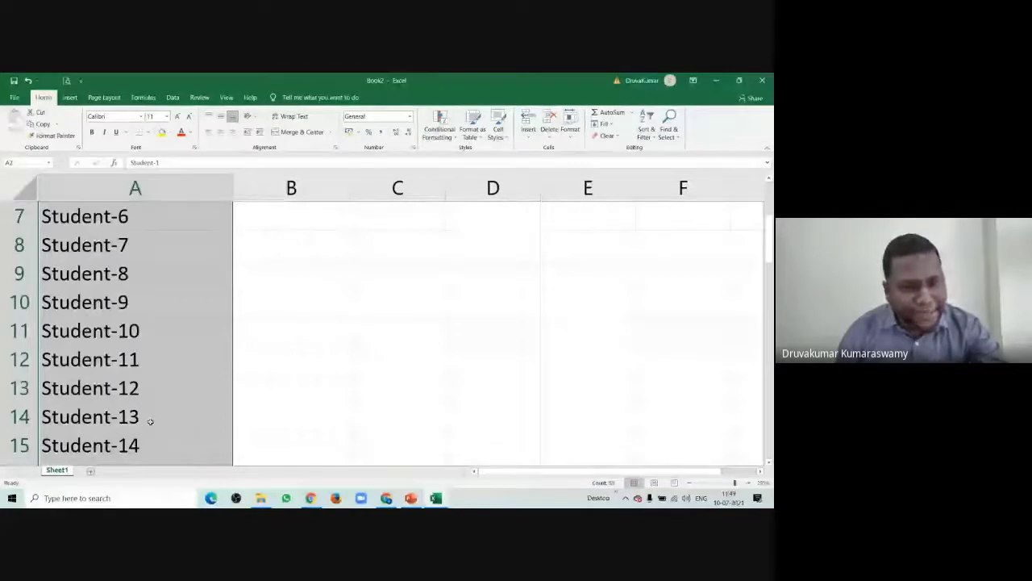
scroll(150, 421, up, 2)
- Enter the formula =RANDBETWEEN(130,180) in cell C2 to generate a random height
click(270, 320)
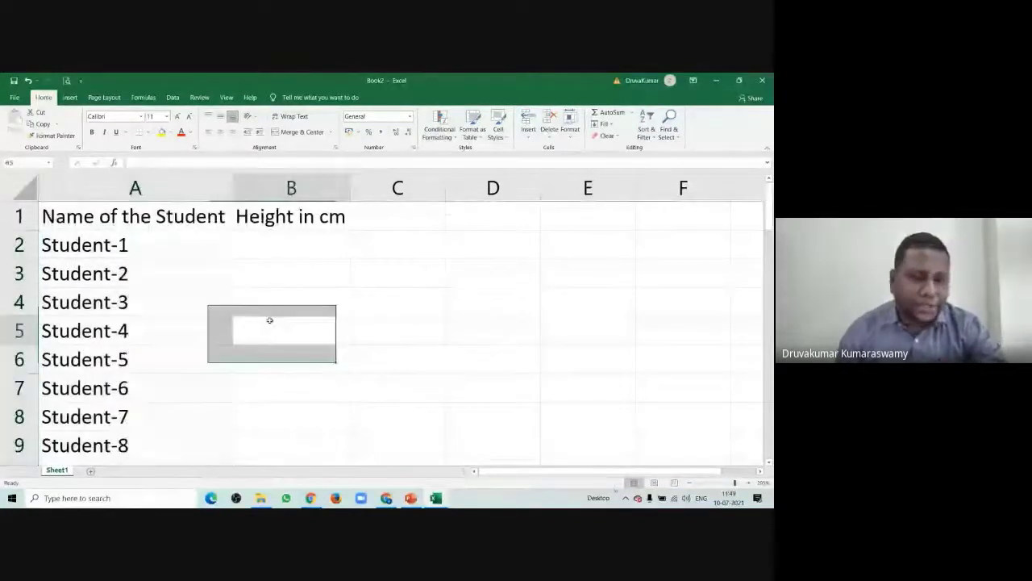
click(287, 256)
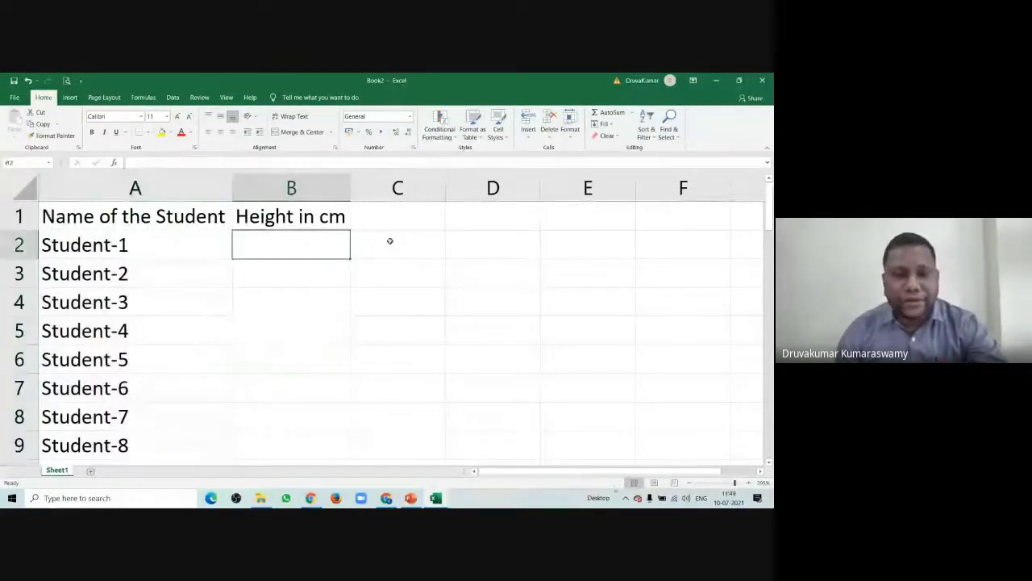
click(392, 240)
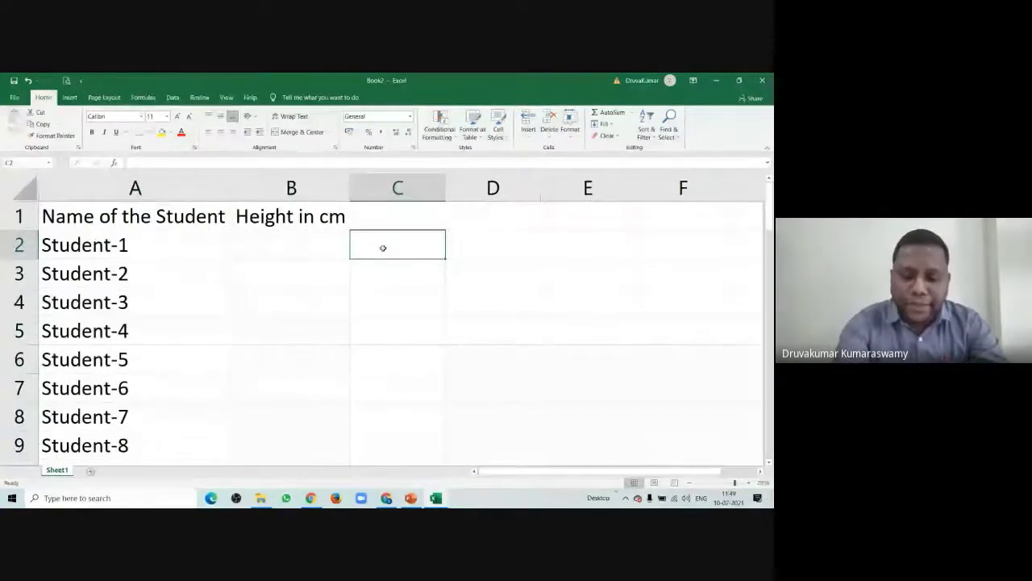
text(=)
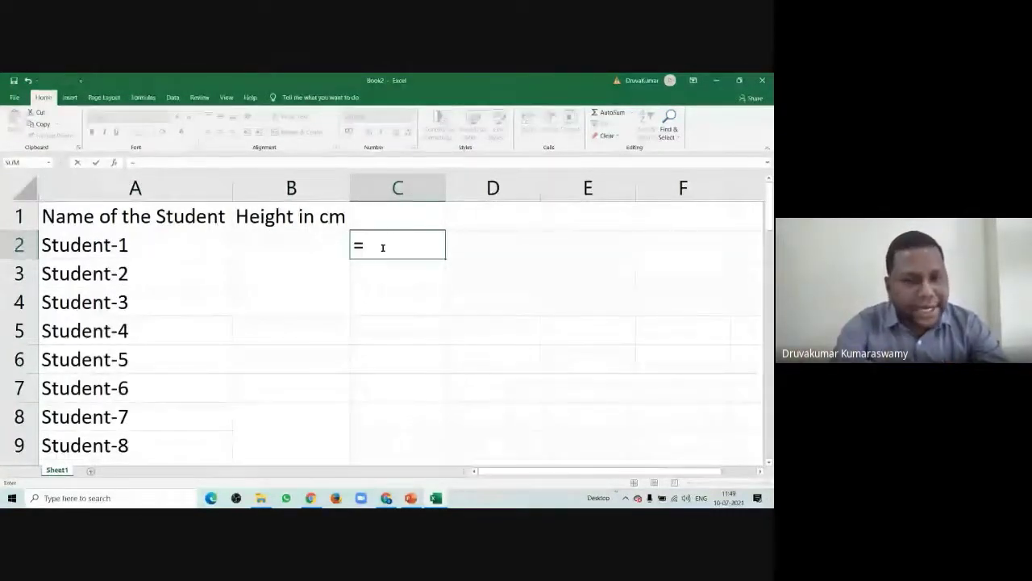
text(r)
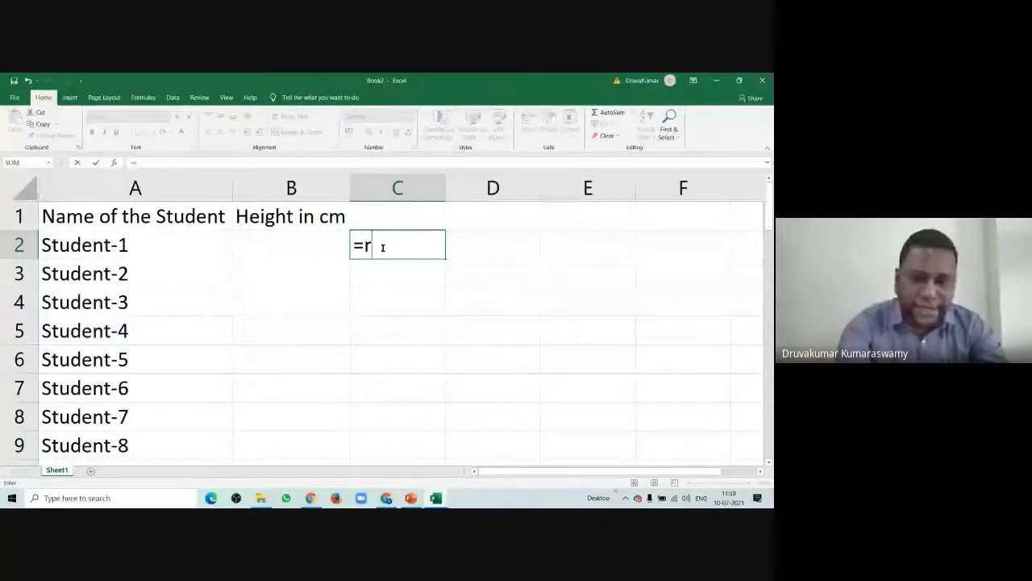
text(andb)
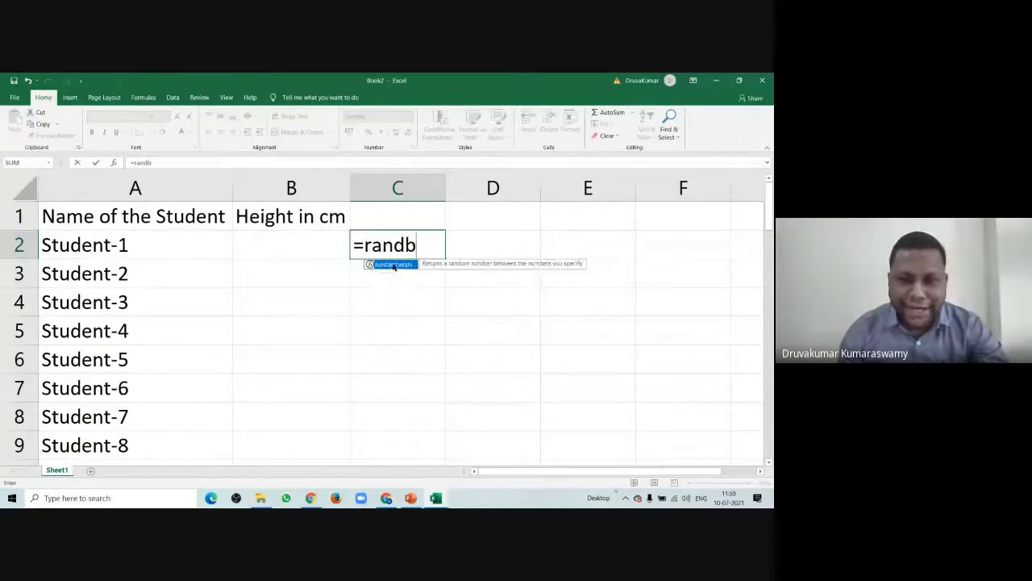
double_click(394, 265)
text(130,1)
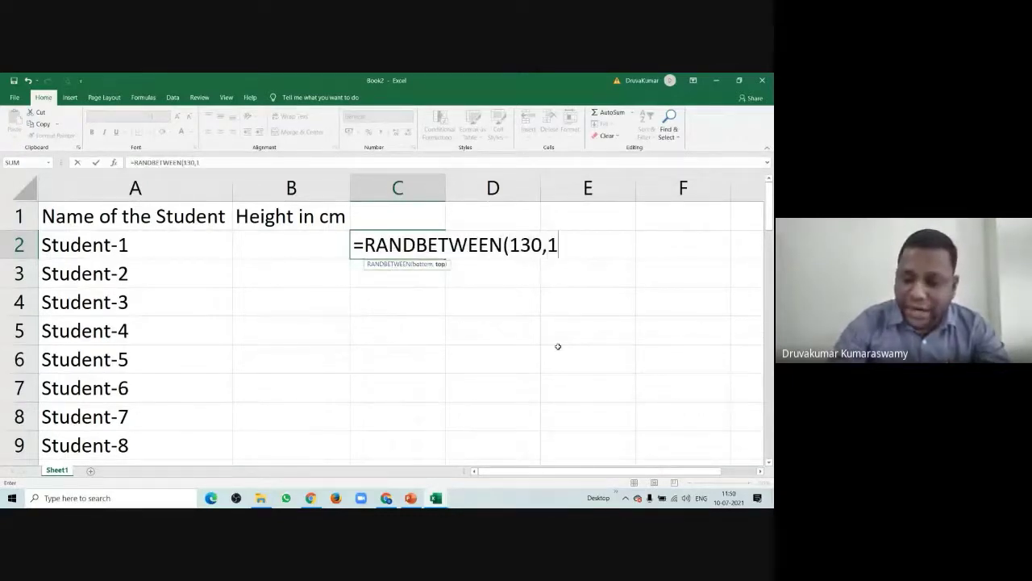
text(80))
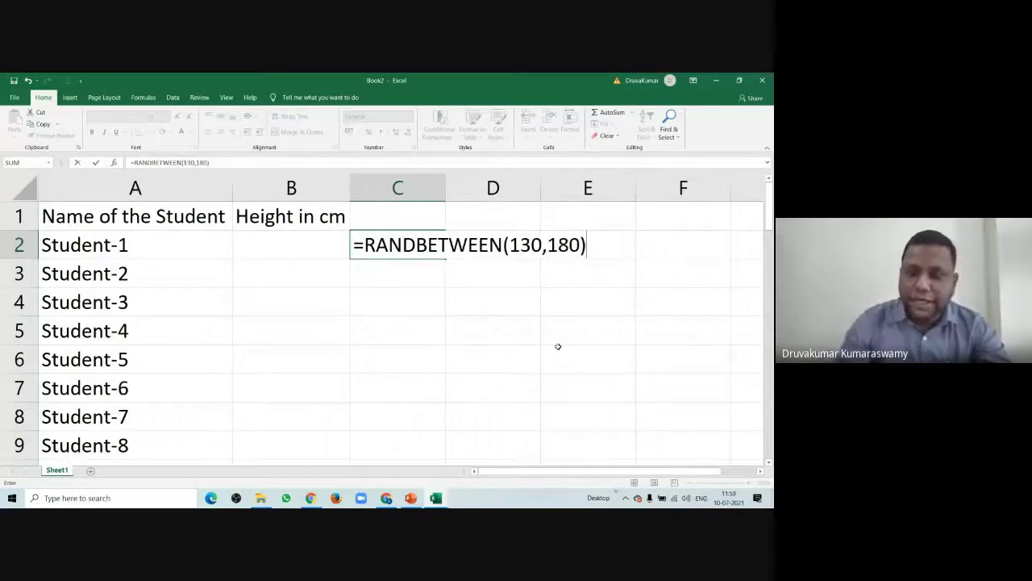
key(Return)
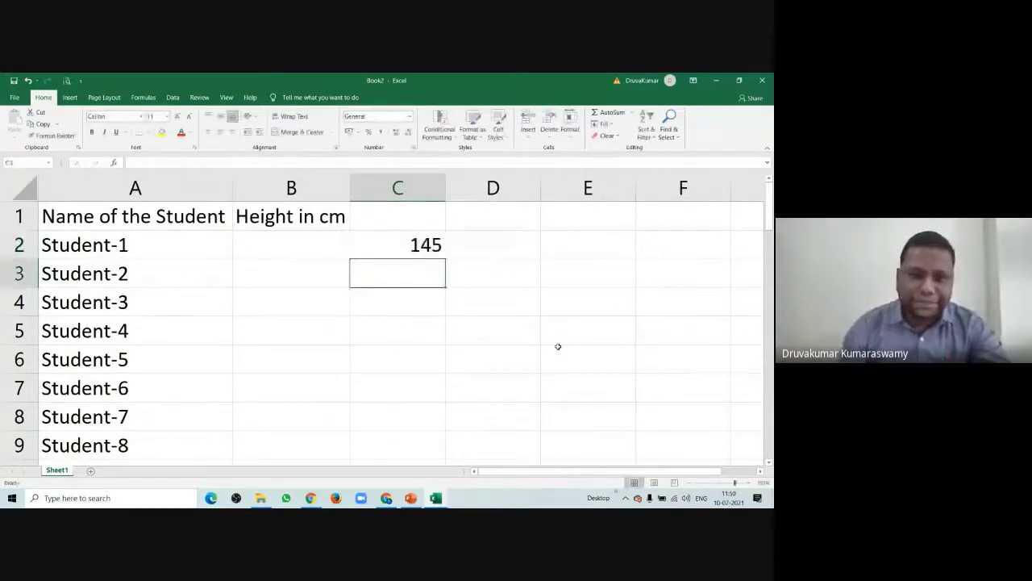
- Fill the random height formula from C2 down to C51, the row of Student-50
click(434, 246)
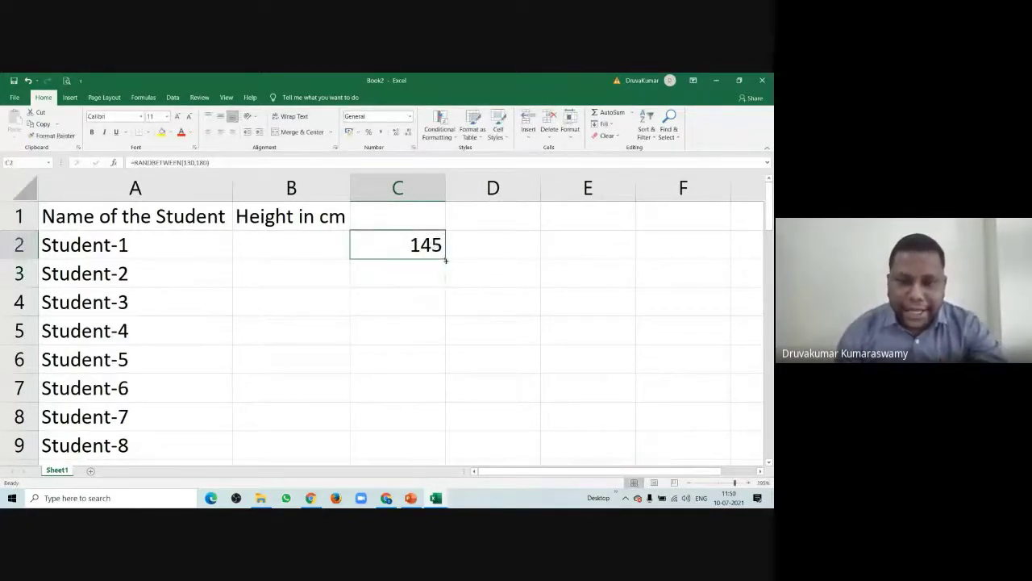
drag(446, 258, 440, 451)
drag(426, 488, 421, 429)
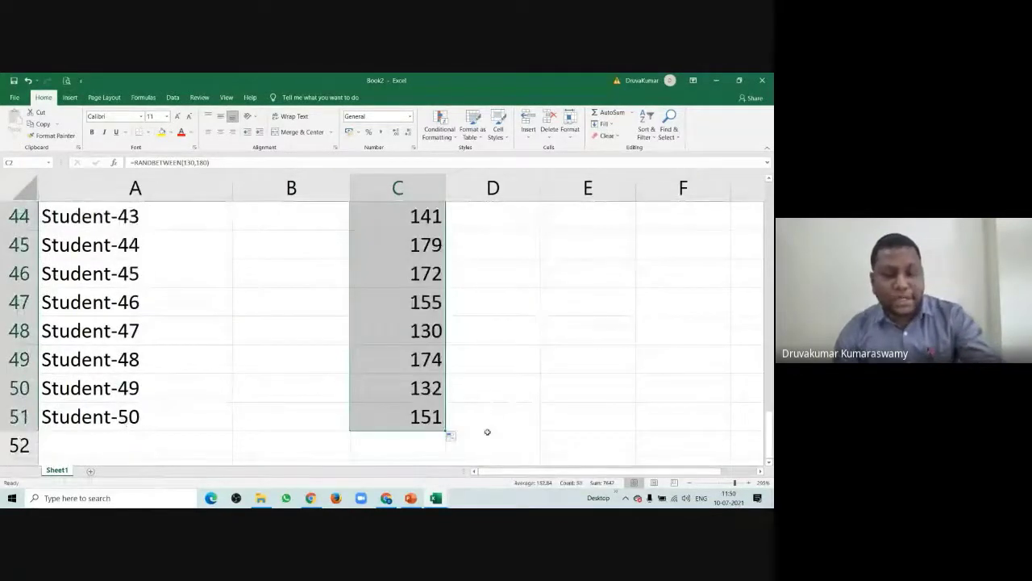
- Copy the random heights in C2:C51 and paste them into the height column starting at B2
key(ctrl+c)
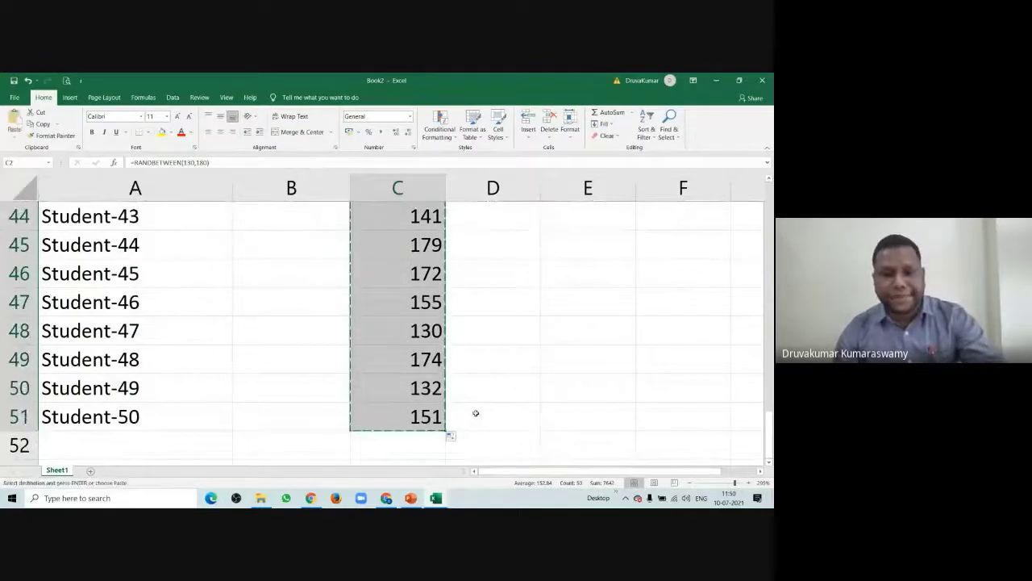
right_click(384, 359)
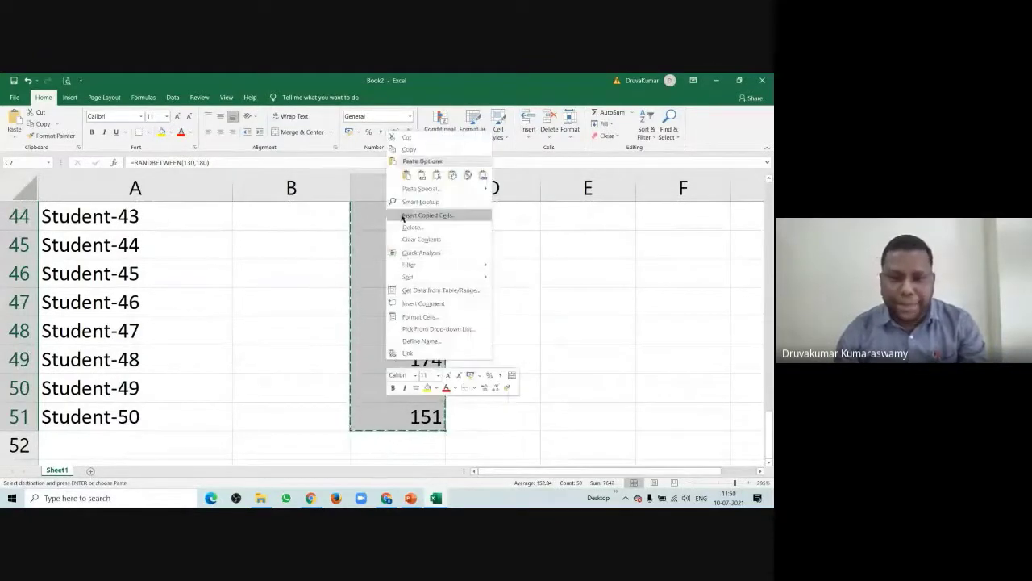
click(406, 151)
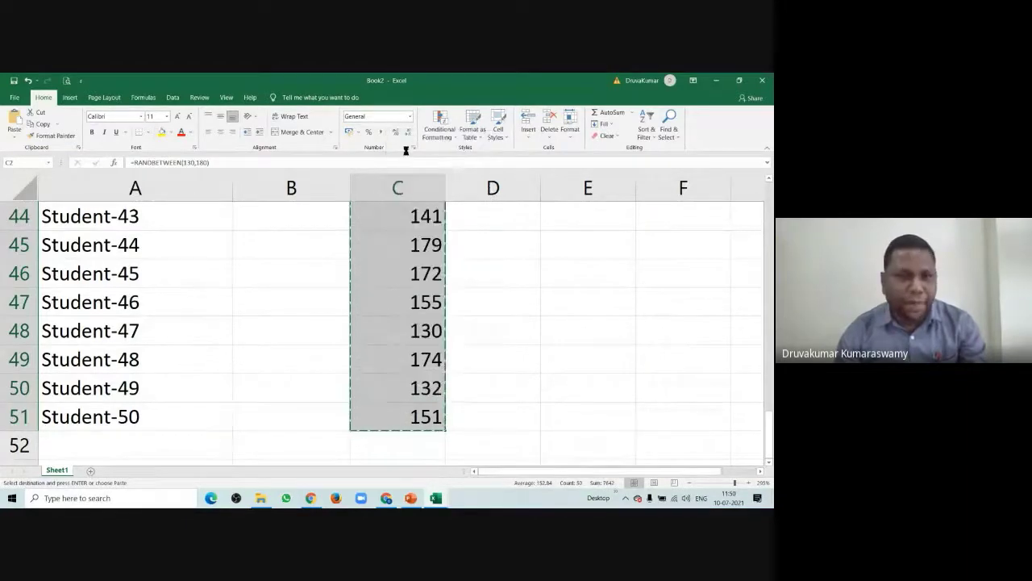
scroll(388, 307, up, 15)
click(289, 244)
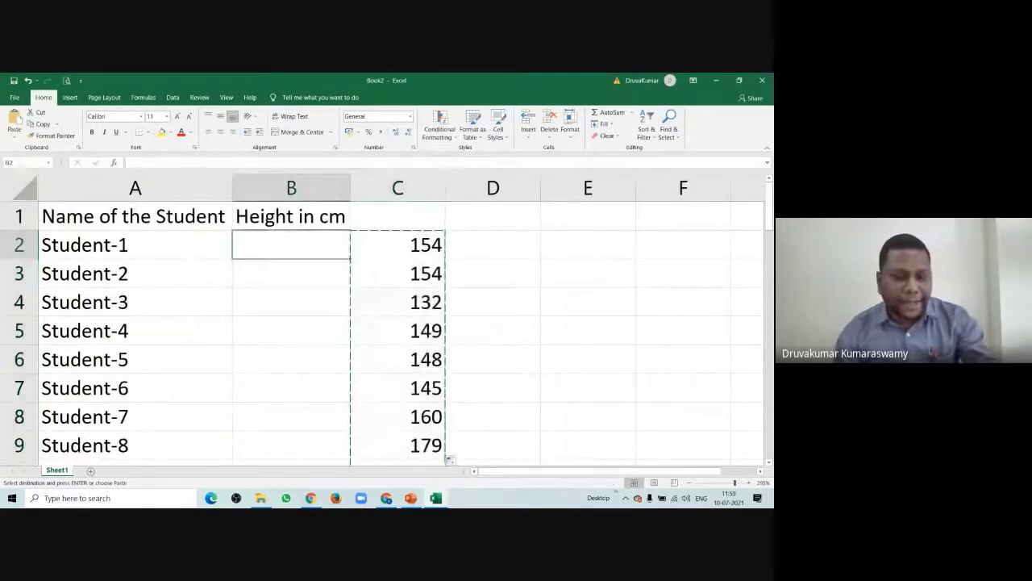
key(ctrl+v)
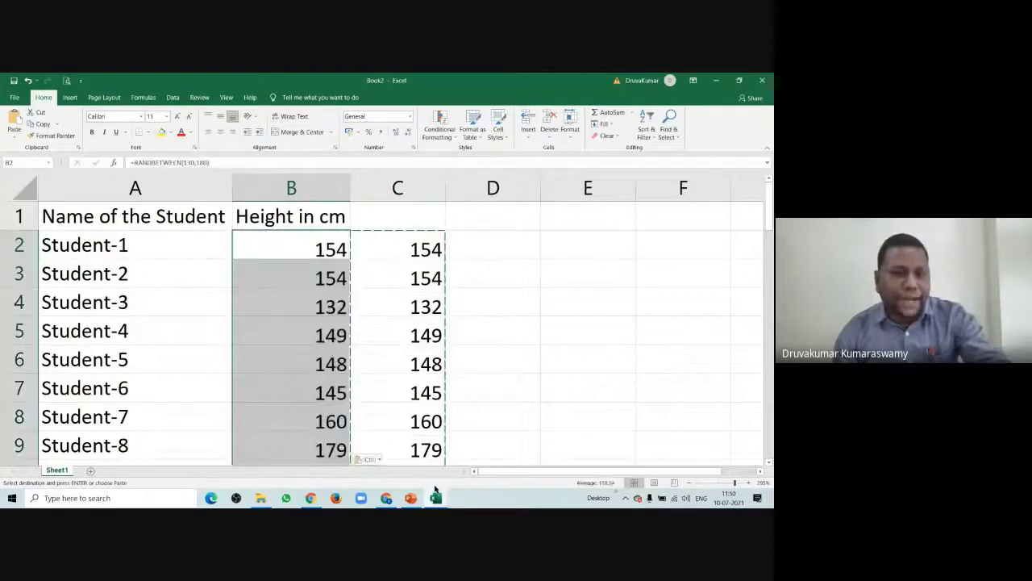
- Paste the copied heights over B2:B51 as values only, replacing the formulas
right_click(294, 243)
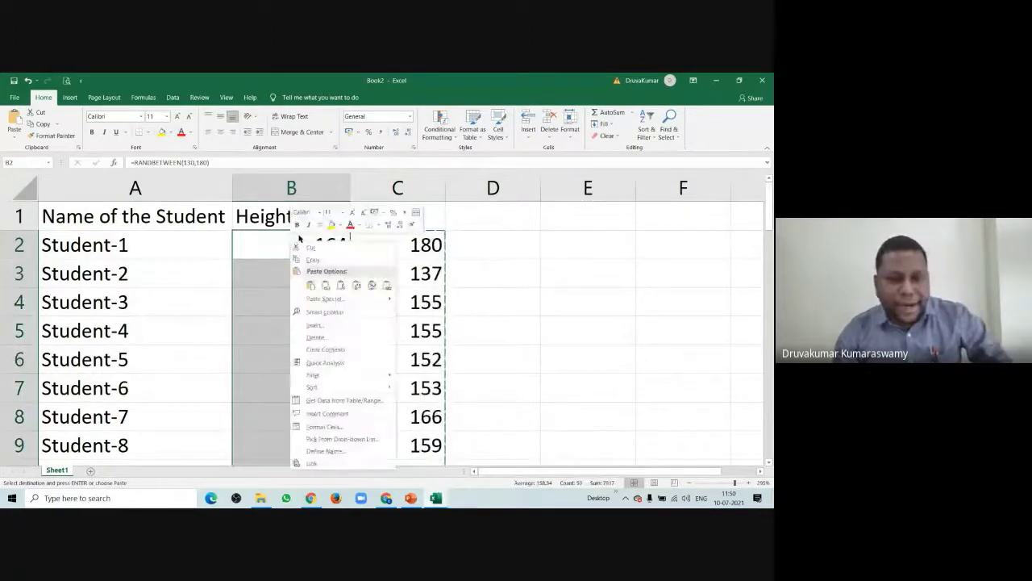
click(312, 288)
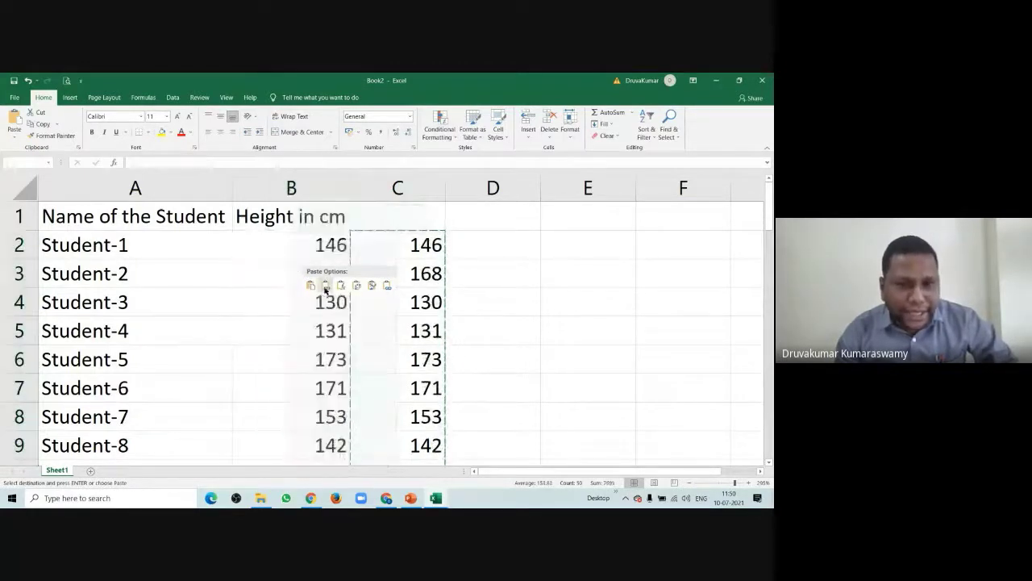
click(326, 286)
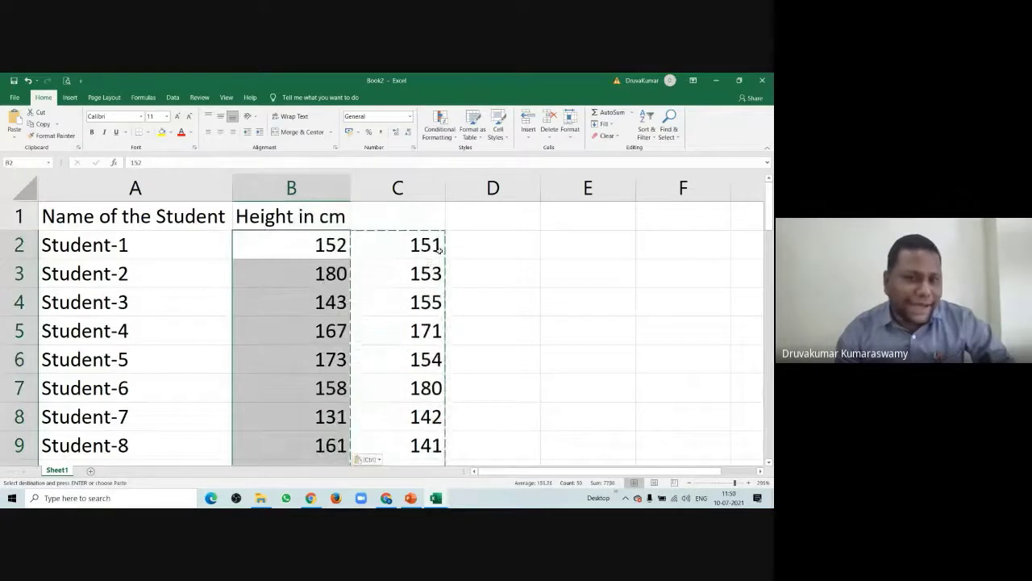
- Clear the contents of column C to remove the leftover random height formulas
click(426, 187)
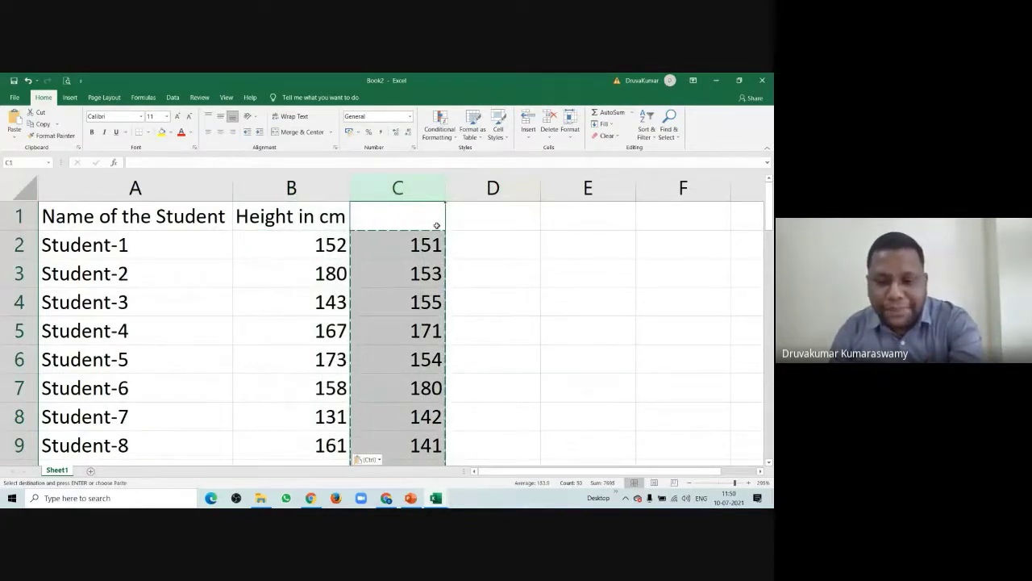
key(Delete)
click(504, 306)
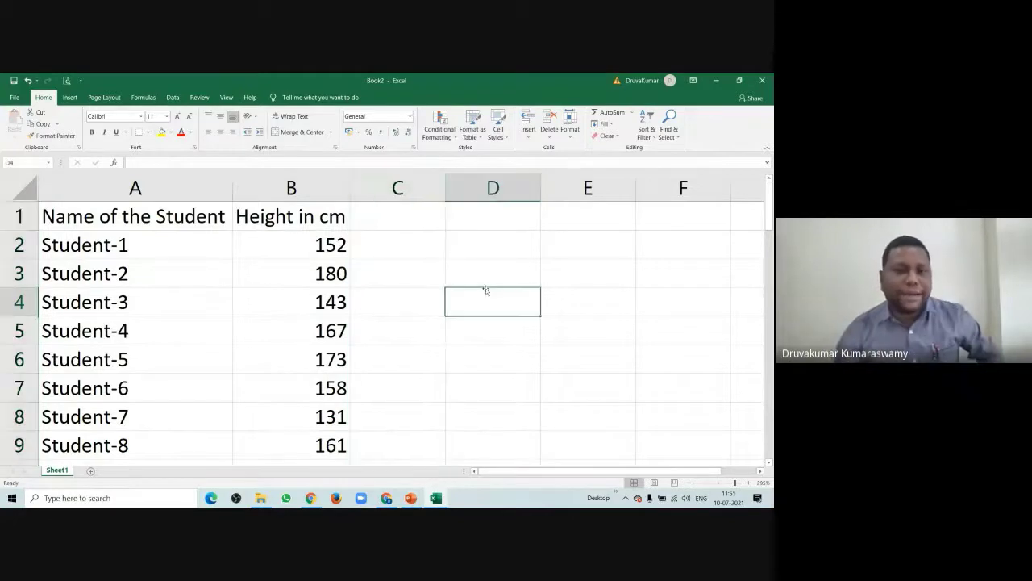
- Review the fixed heights in B2:B51 down to Student-50 and return to the top of the sheet
scroll(274, 292, down, 2)
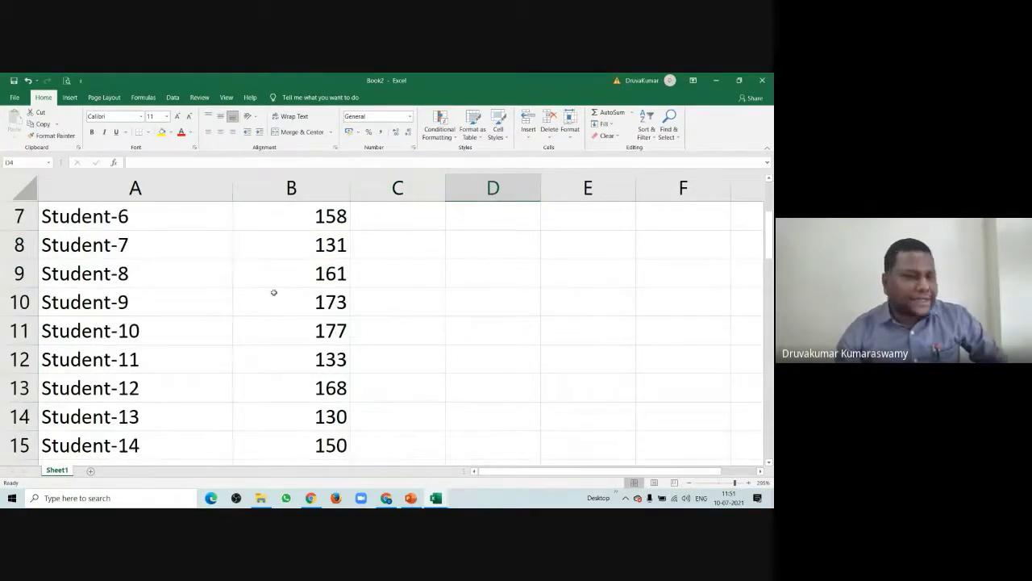
scroll(274, 292, up, 2)
drag(298, 241, 324, 500)
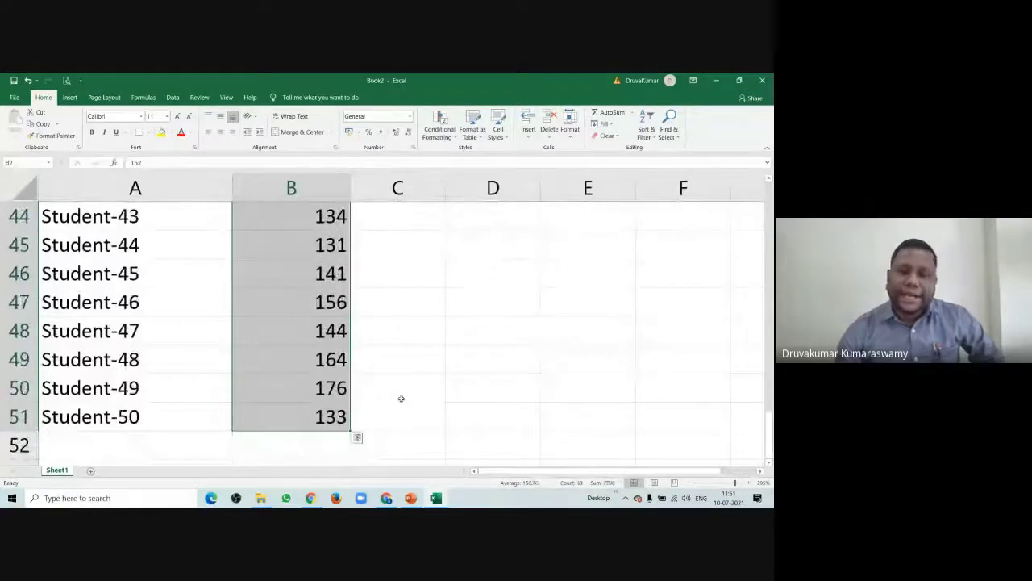
scroll(394, 392, up, 9)
scroll(392, 364, up, 5)
click(398, 302)
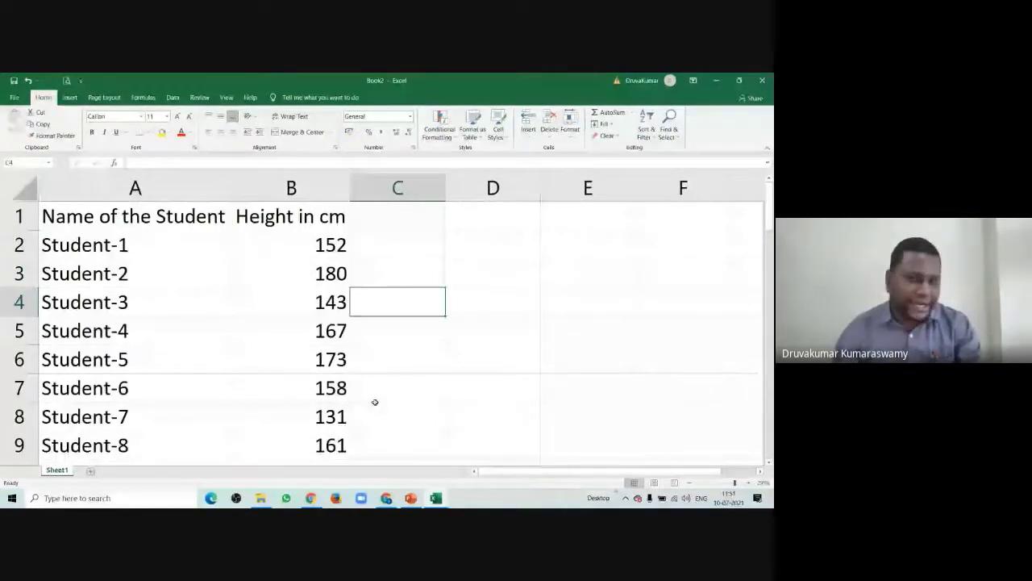
- Enter the labels Mean, Mode and Median in cells D2, D3 and D4
key(Right)
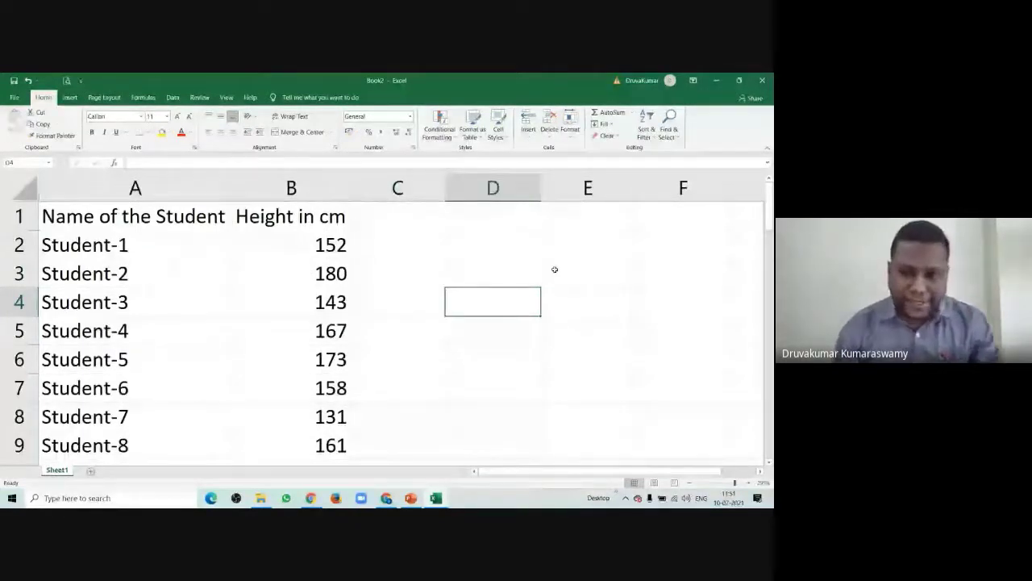
key(Up)
key(Up)
text(M)
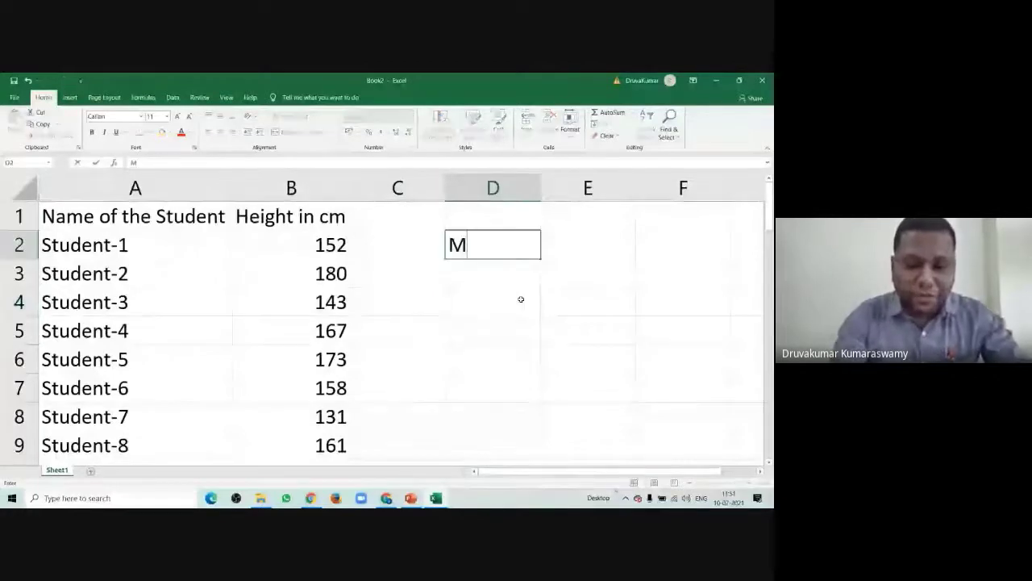
text(ean)
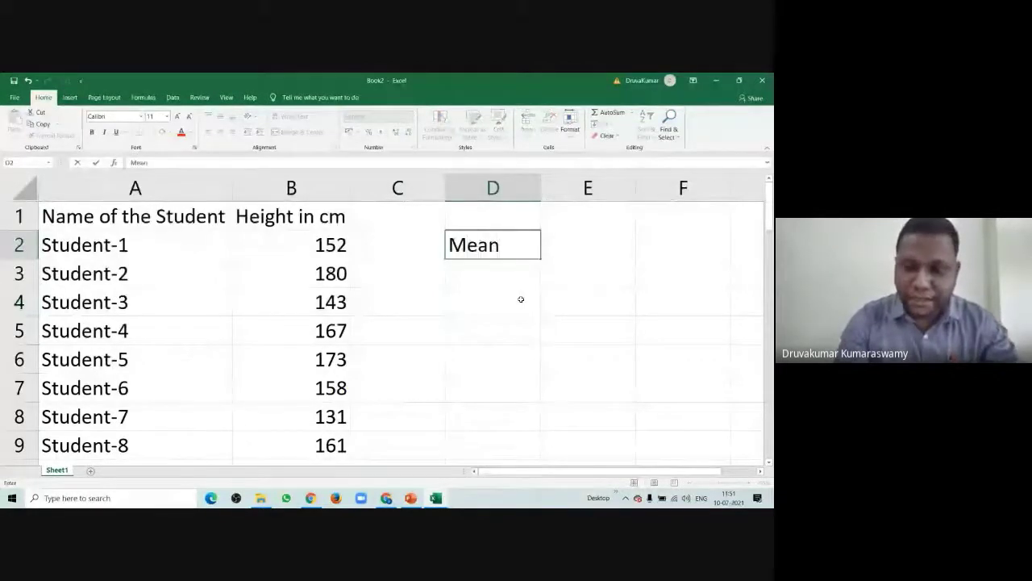
key(Return)
text(Mode)
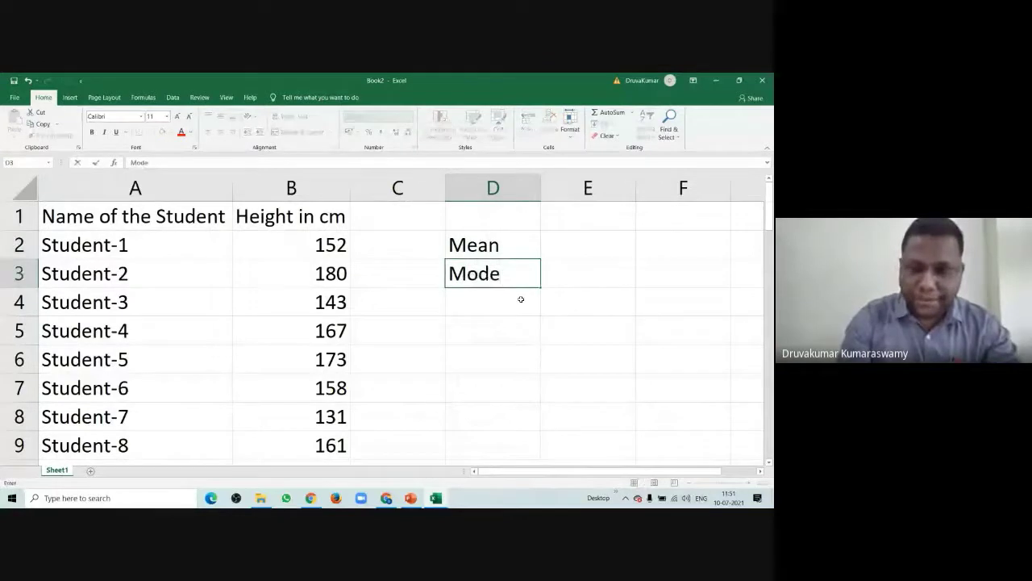
key(Return)
text(Median)
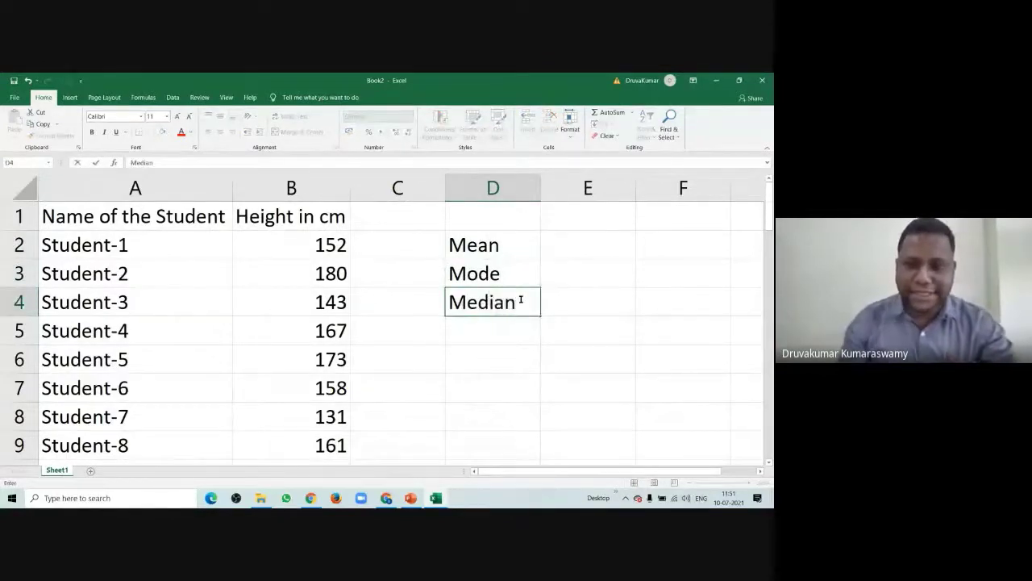
click(638, 384)
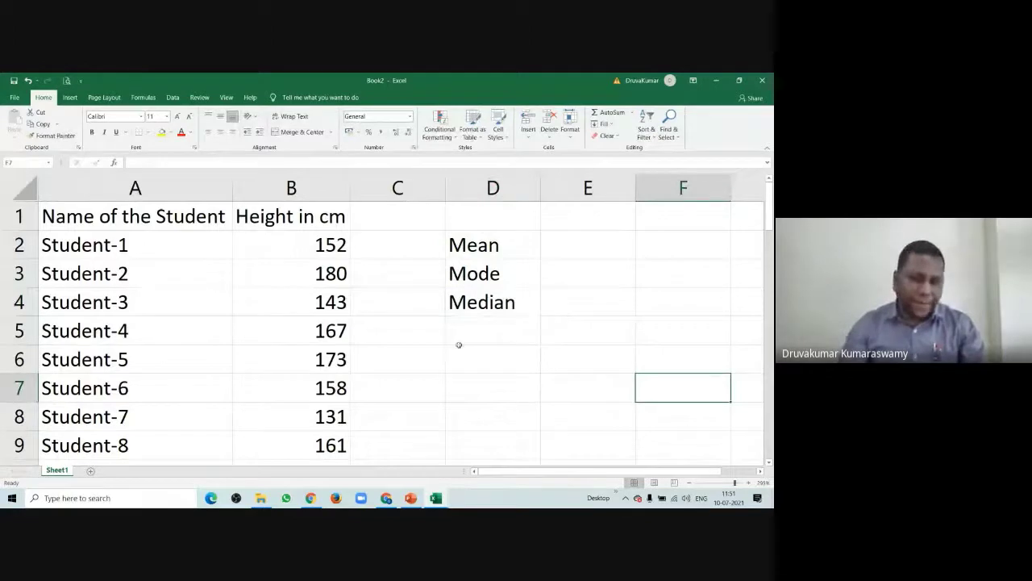
click(587, 242)
text(=)
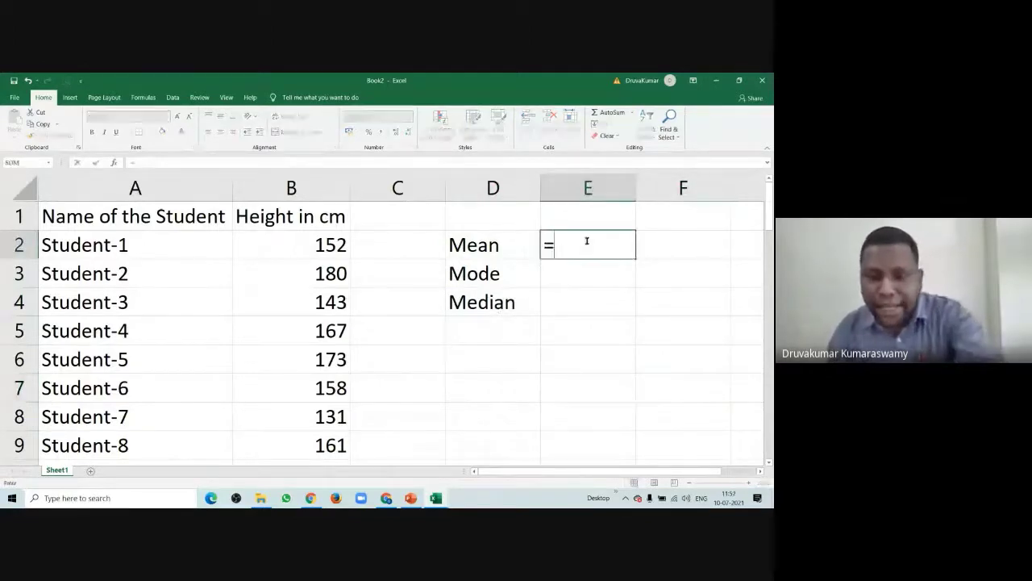
text(mean)
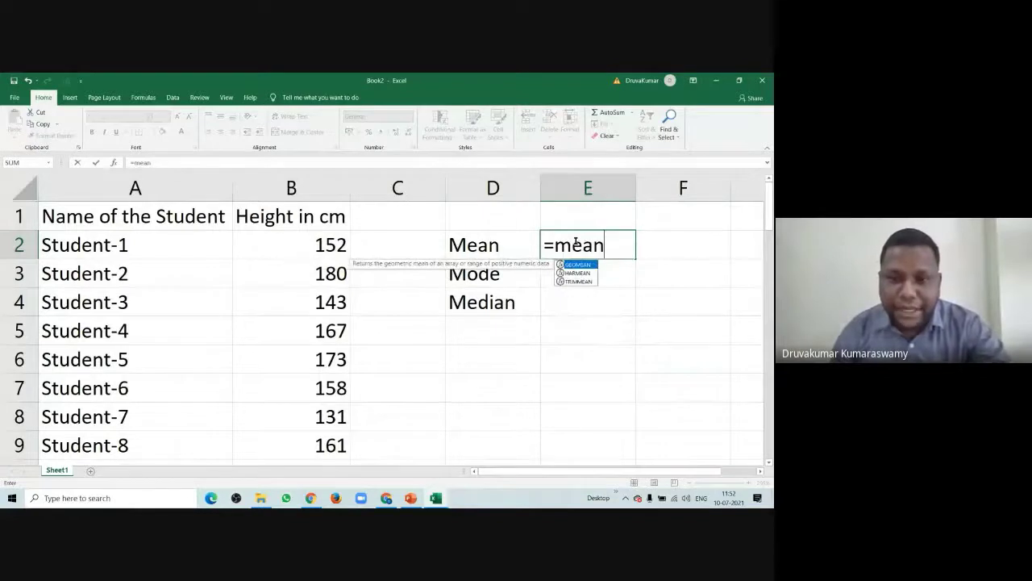
key(BackSpace)
key(BackSpace)
key(BackSpace)
key(BackSpace)
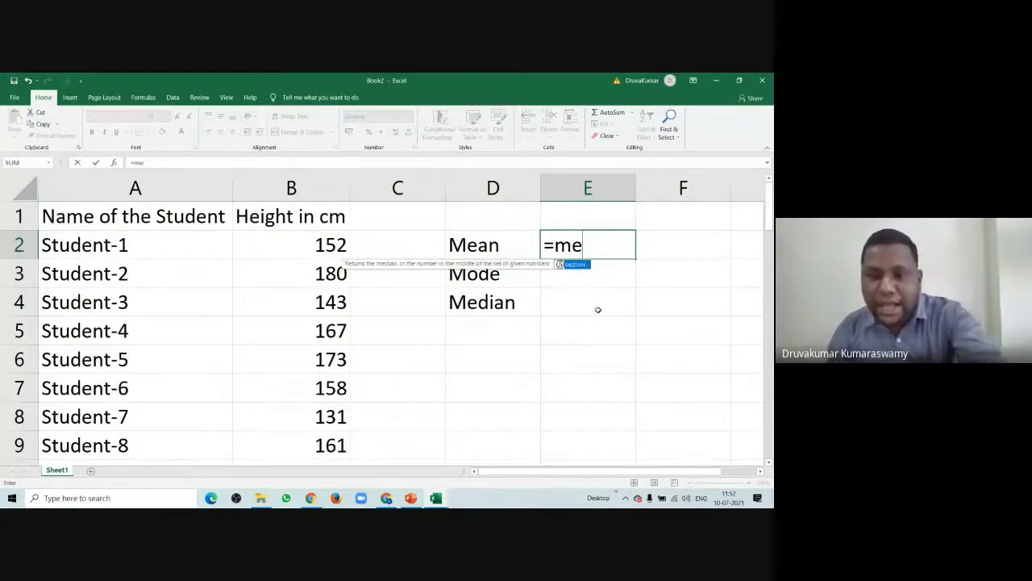
- Enter the formula =AVERAGE(B2:B51) in cell E2 to calculate the mean height
text(a)
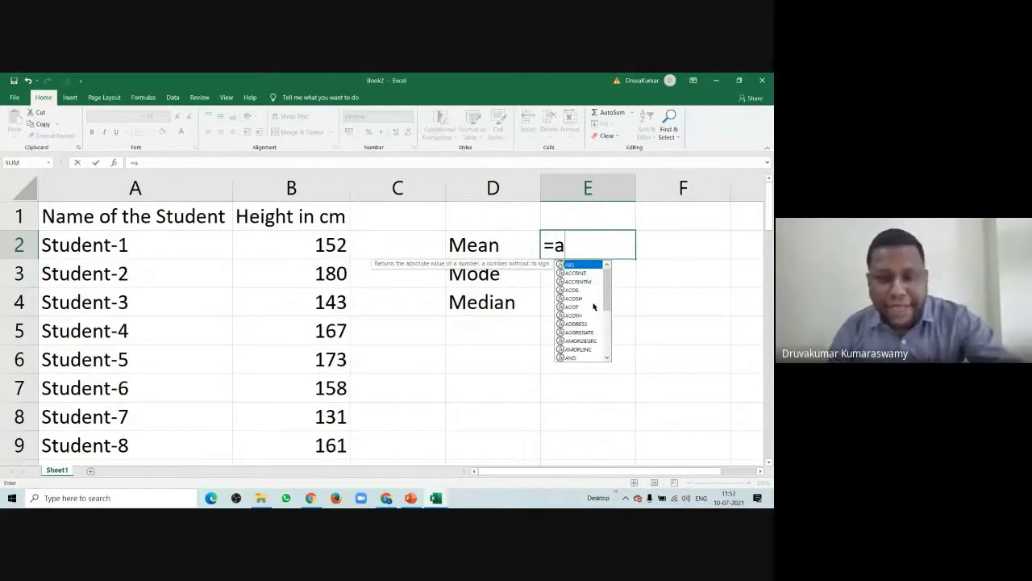
text(ve)
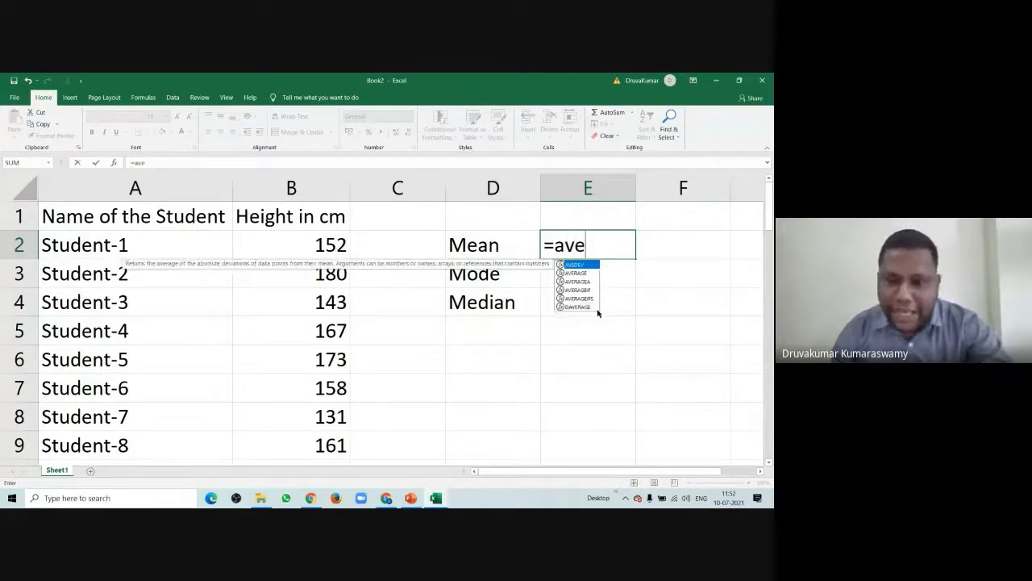
double_click(577, 273)
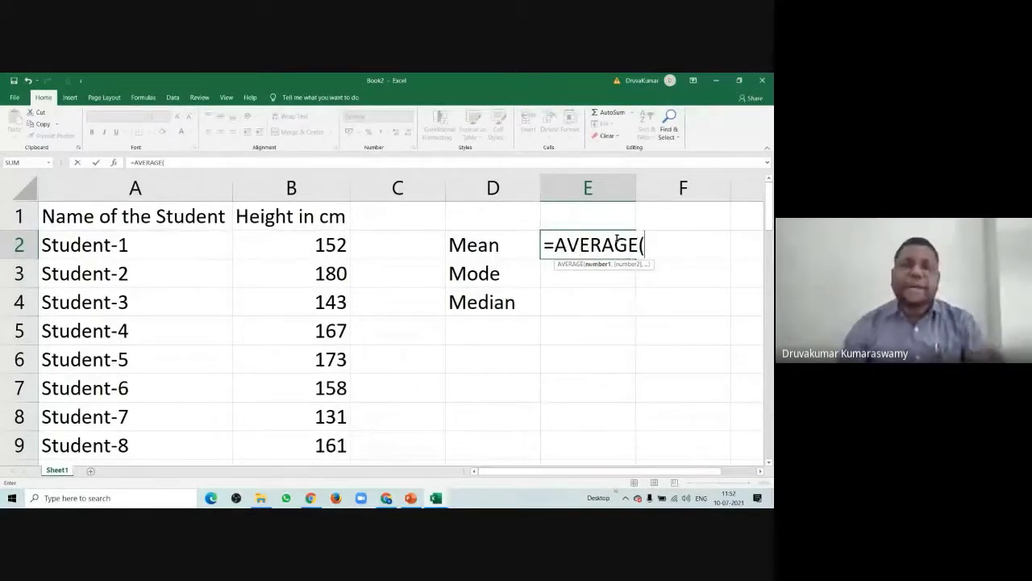
drag(329, 240, 316, 418)
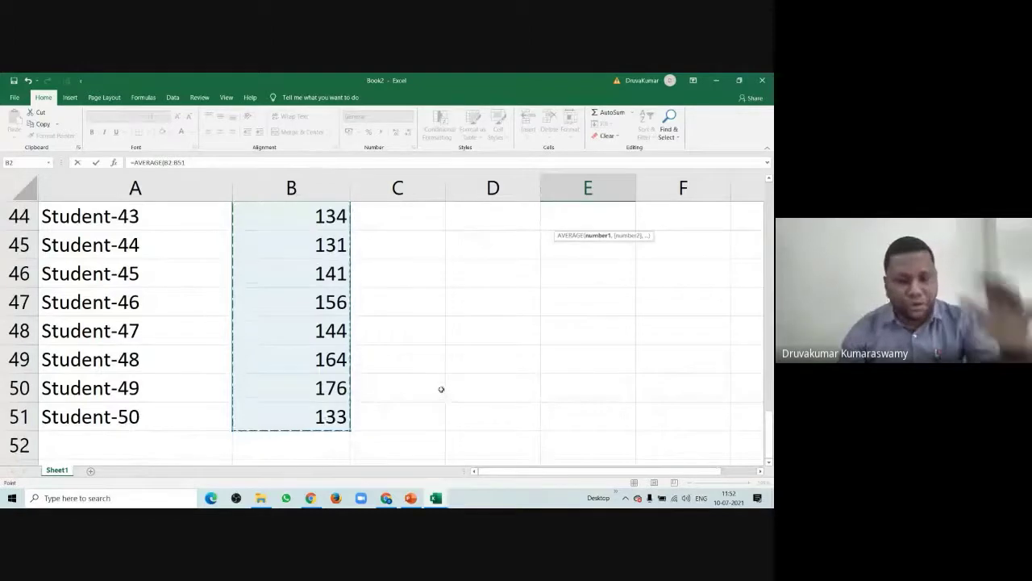
scroll(471, 407, up, 14)
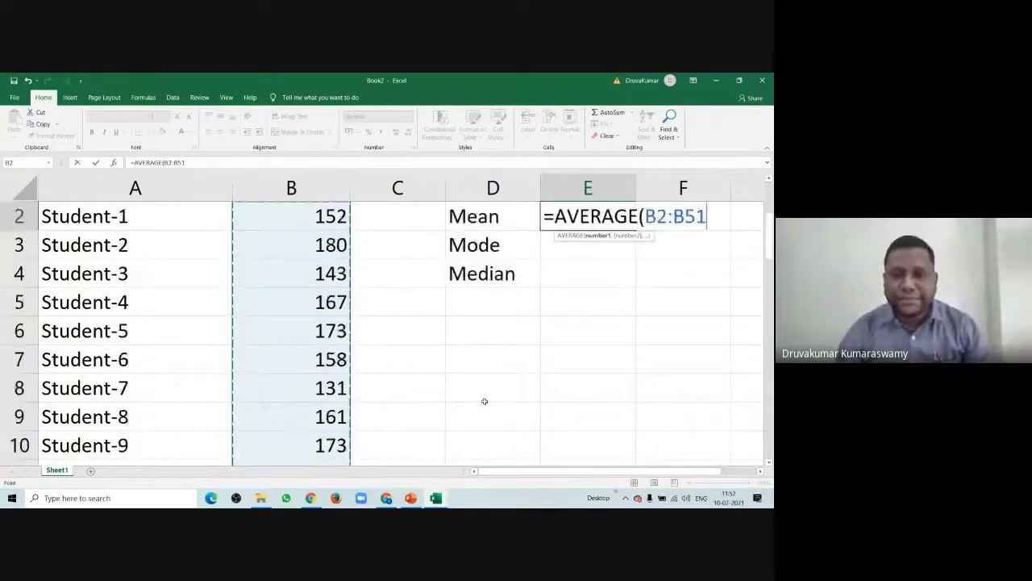
text())
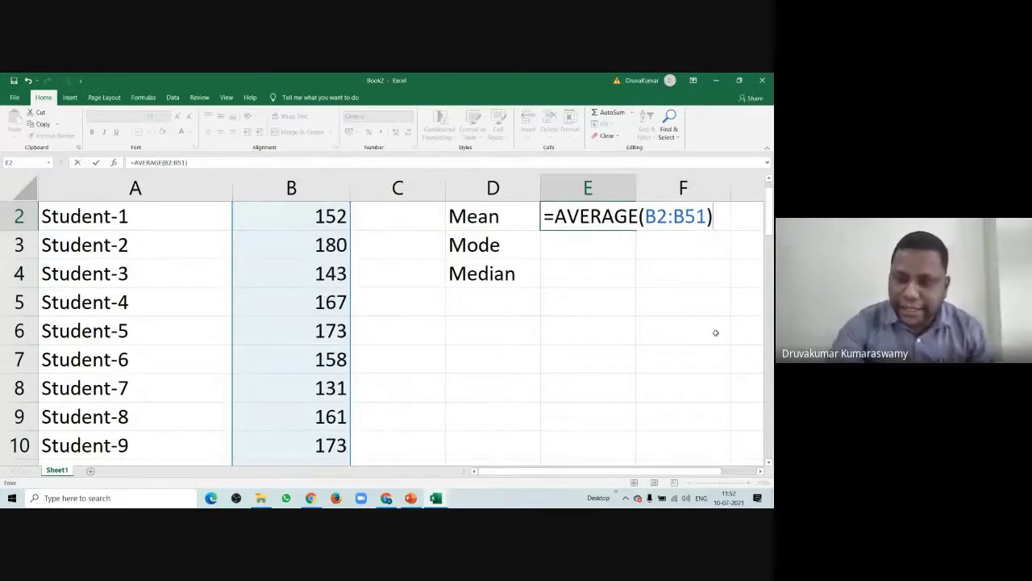
key(Return)
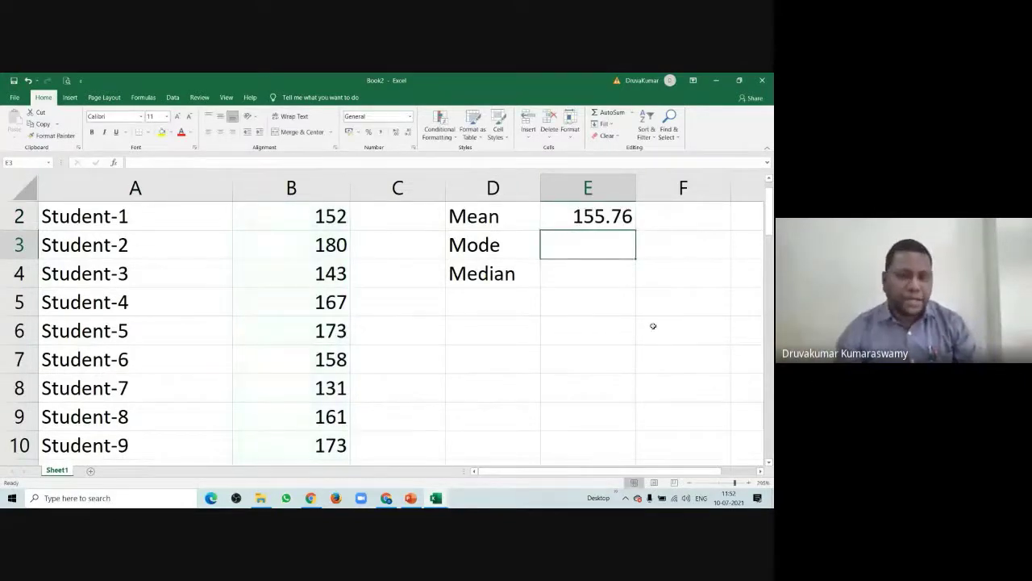
- Check the mean formula in E2 against the status bar average of the heights in B2:B51
click(582, 213)
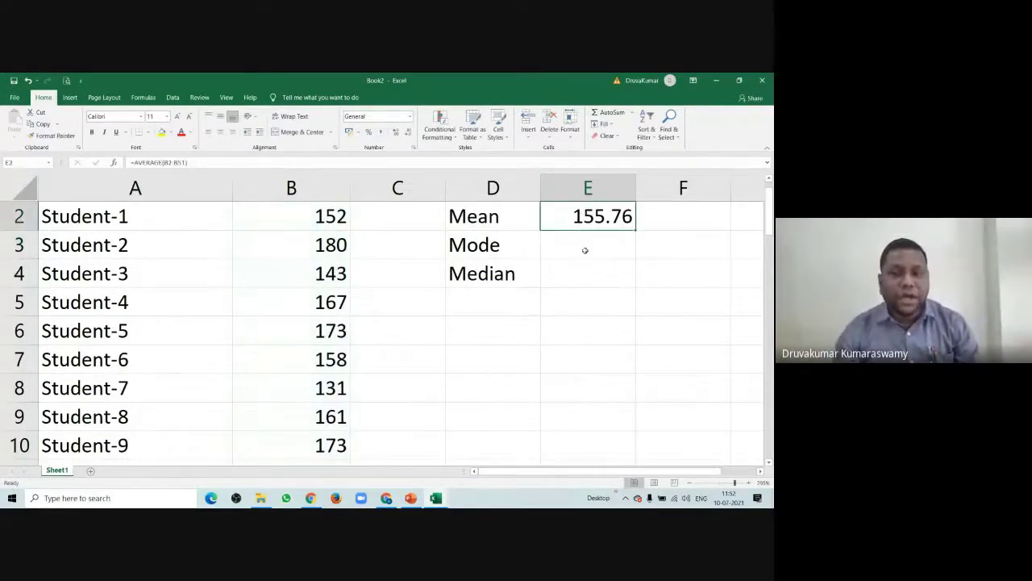
scroll(538, 348, up, 1)
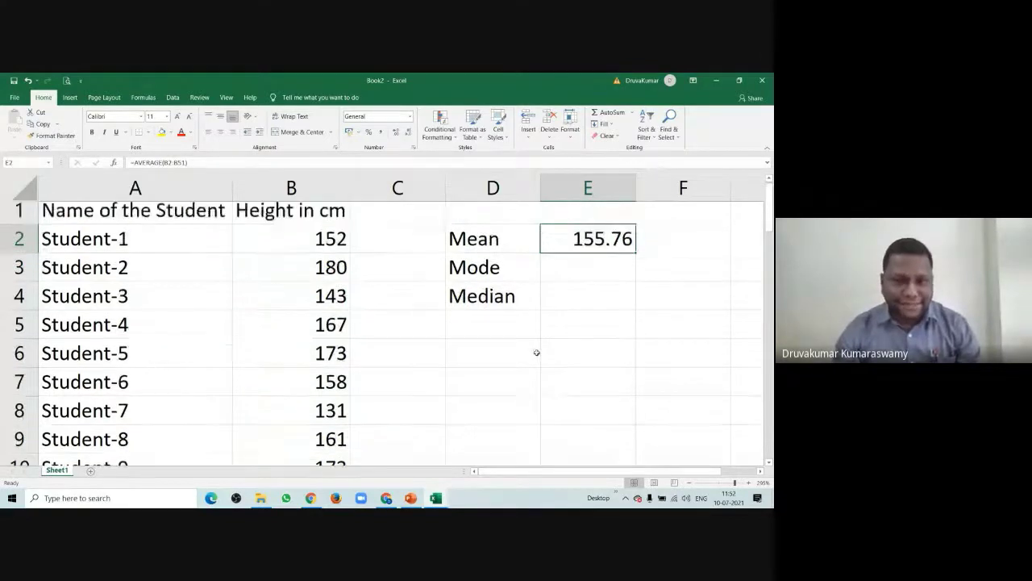
drag(296, 247, 306, 430)
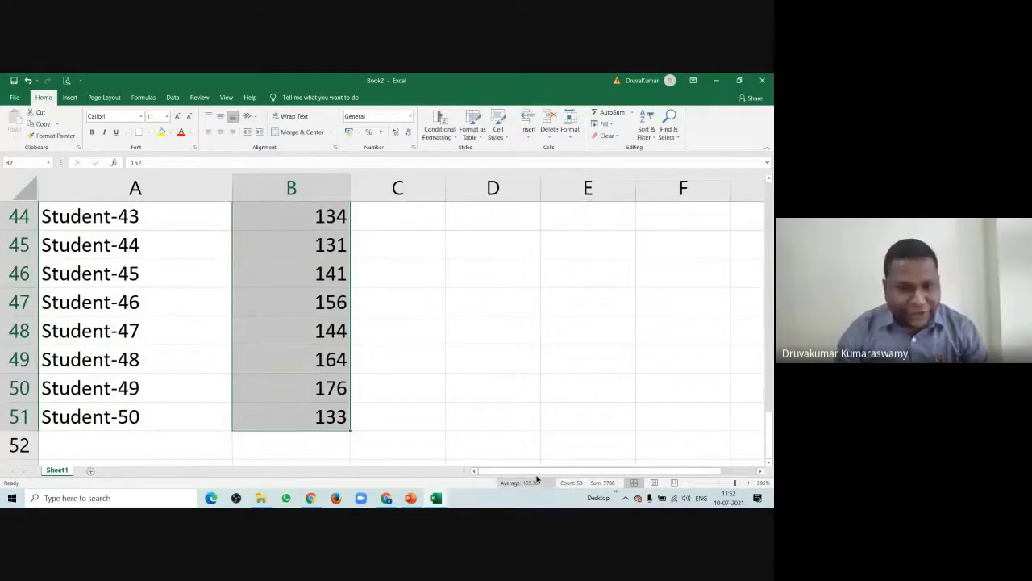
scroll(484, 355, up, 14)
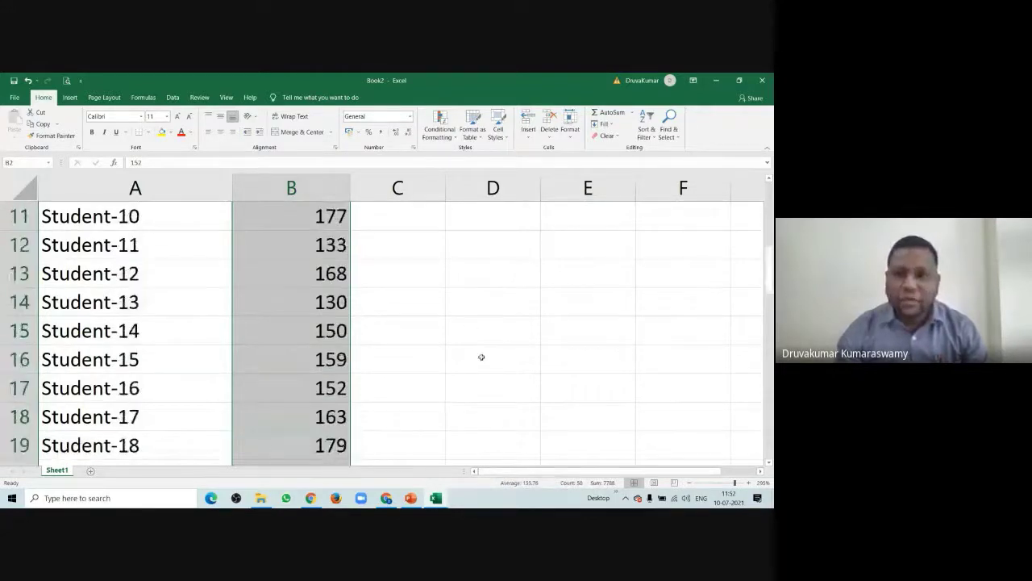
click(594, 242)
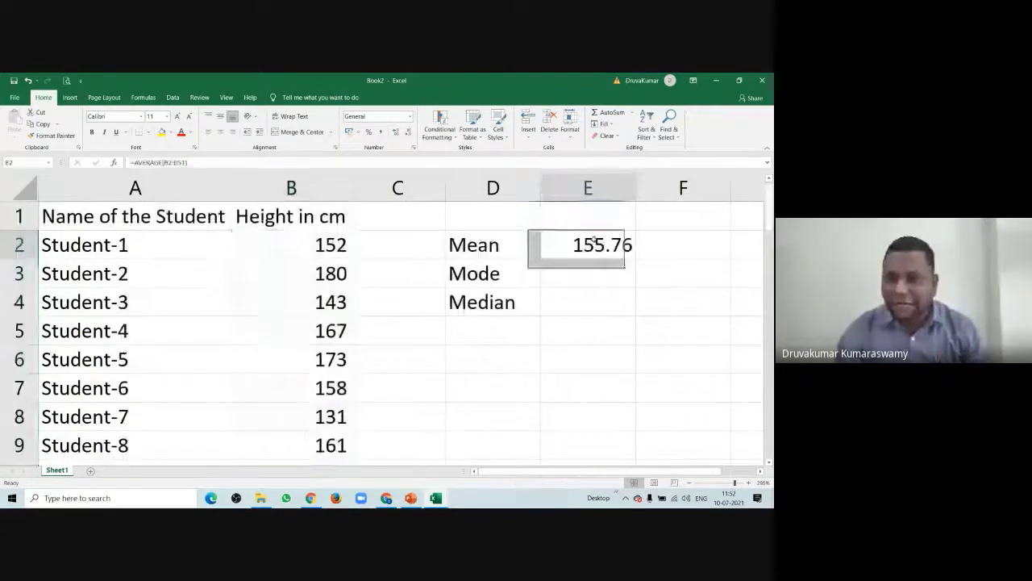
- Enter the formula =MODE(B2:B51) in cell E3 to calculate the mode of the heights
click(552, 268)
text(=m)
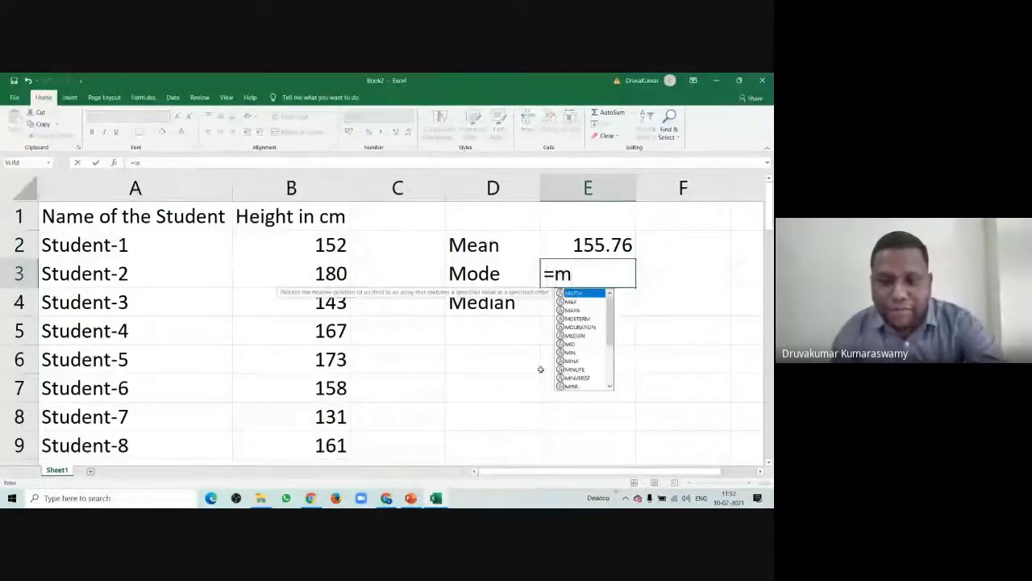
text(od)
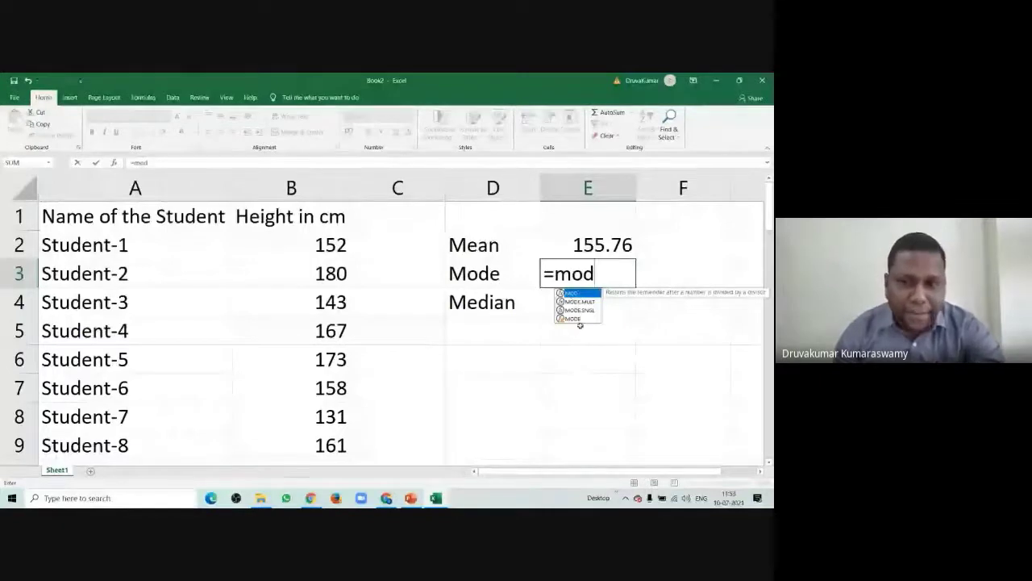
double_click(581, 319)
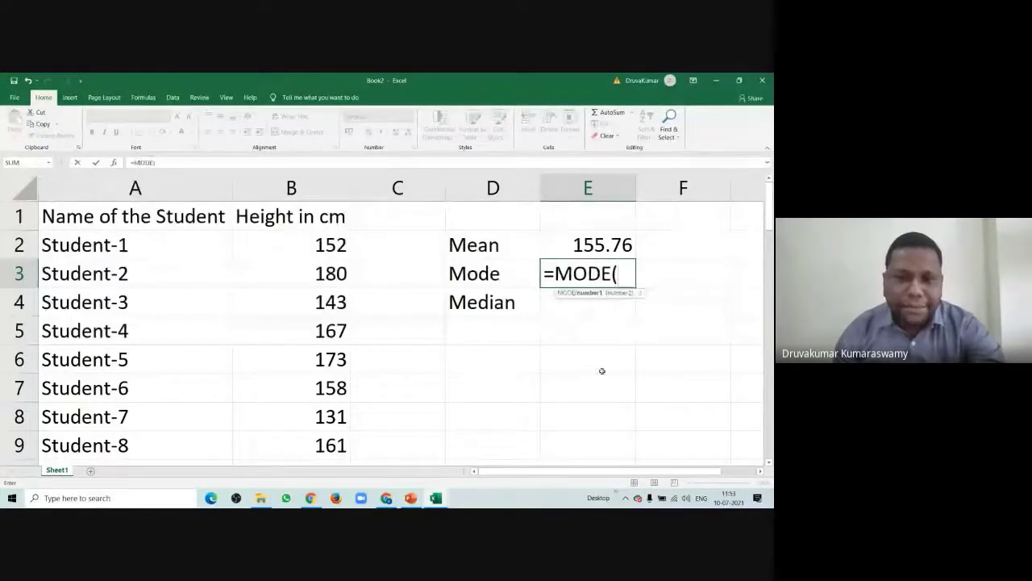
drag(348, 246, 326, 421)
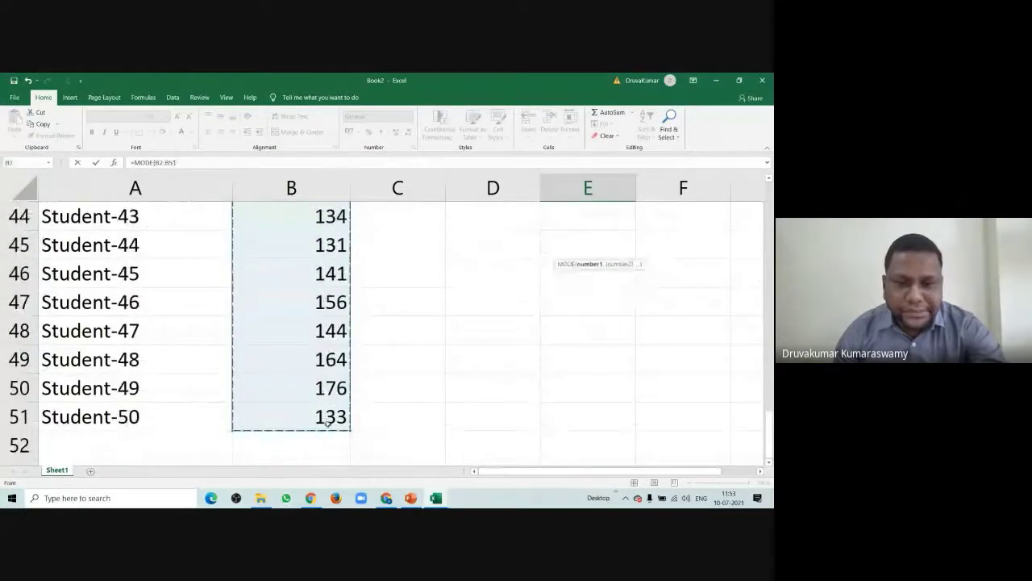
scroll(543, 440, up, 6)
scroll(543, 440, up, 8)
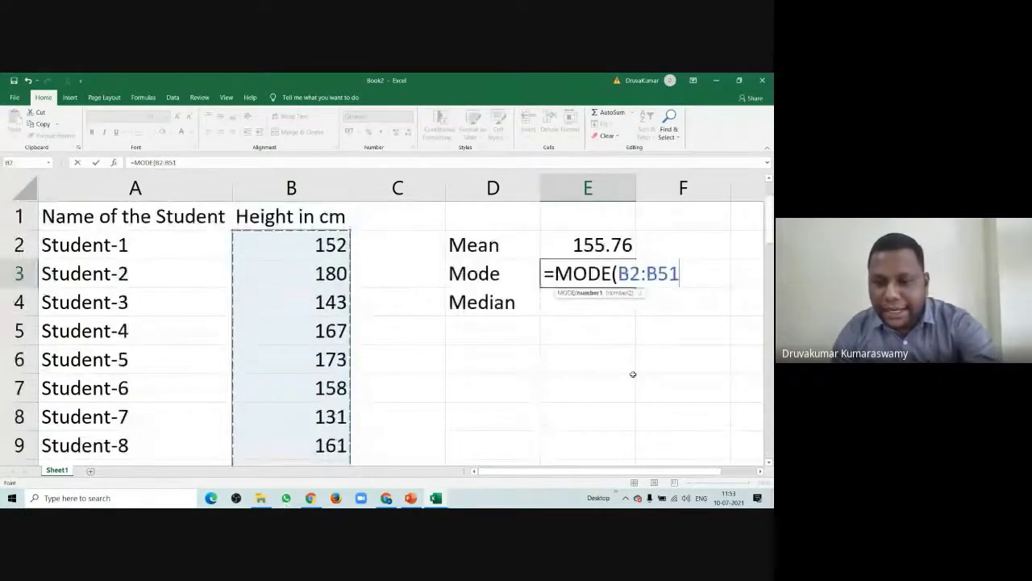
text())
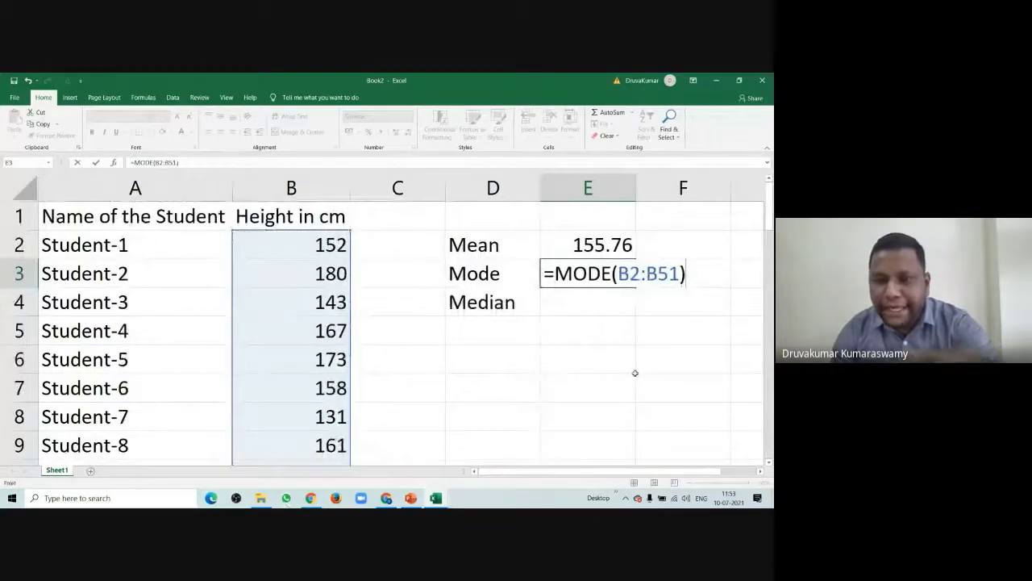
key(Return)
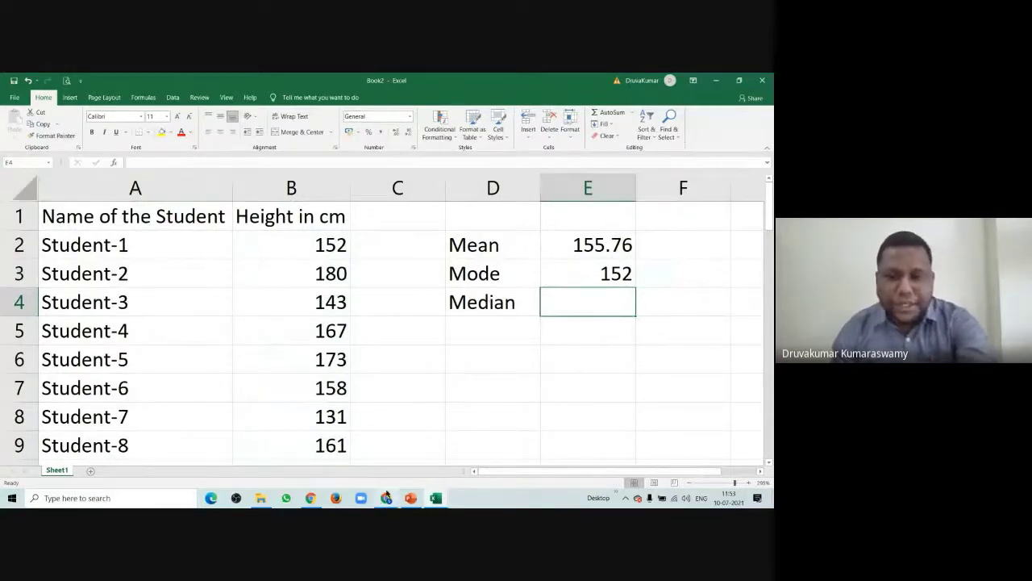
- Enter the formula =MEDIAN(B2:B51) in cell E4 to calculate the median of the heights
text(=)
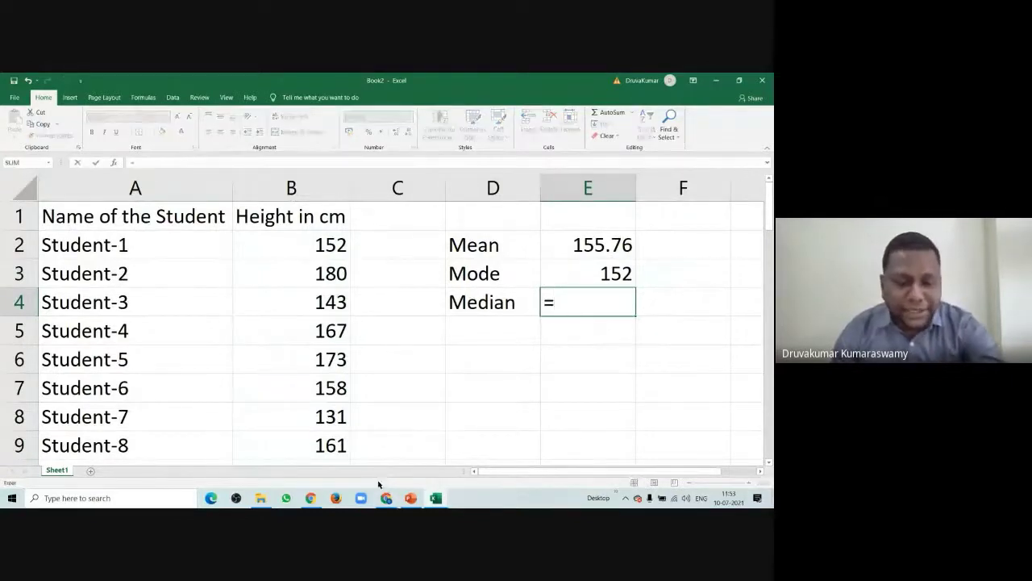
text(med)
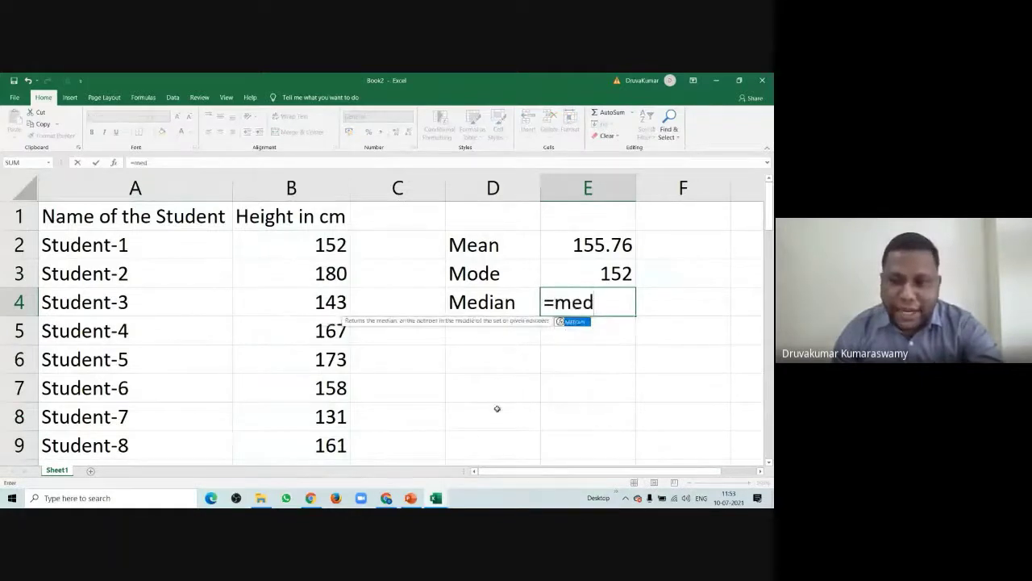
double_click(574, 322)
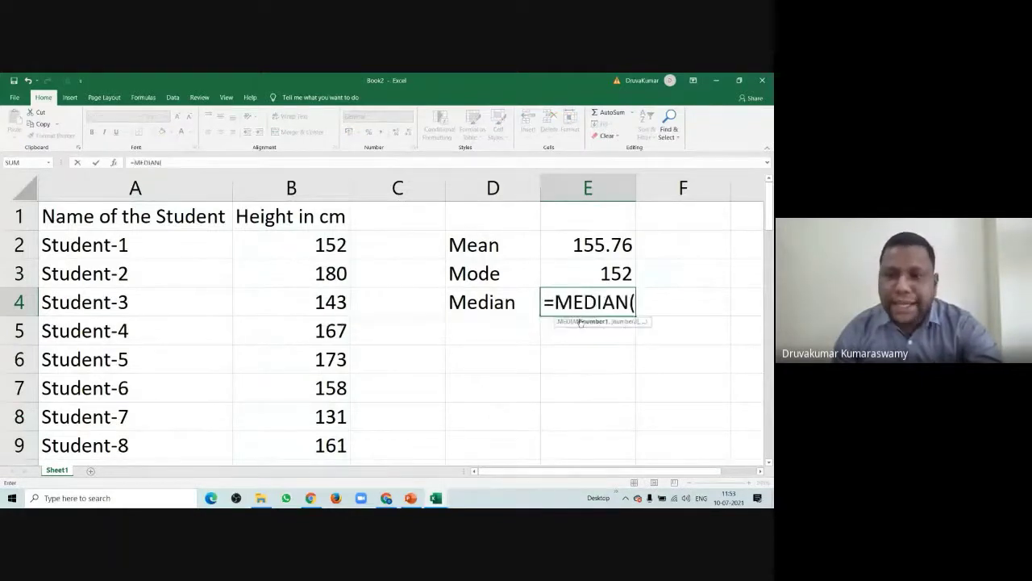
drag(315, 245, 310, 418)
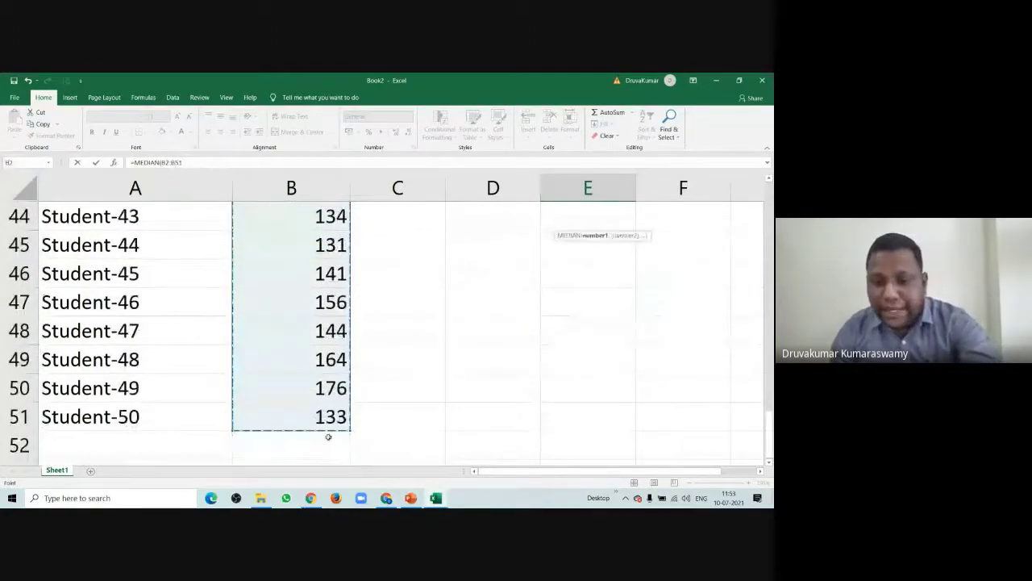
text())
scroll(378, 357, up, 6)
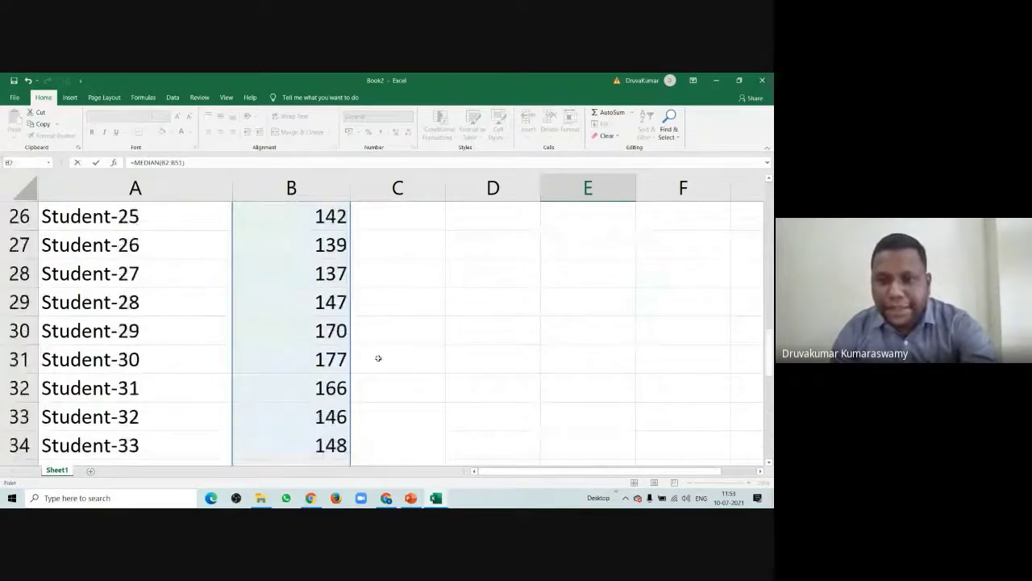
scroll(378, 357, up, 8)
key(Return)
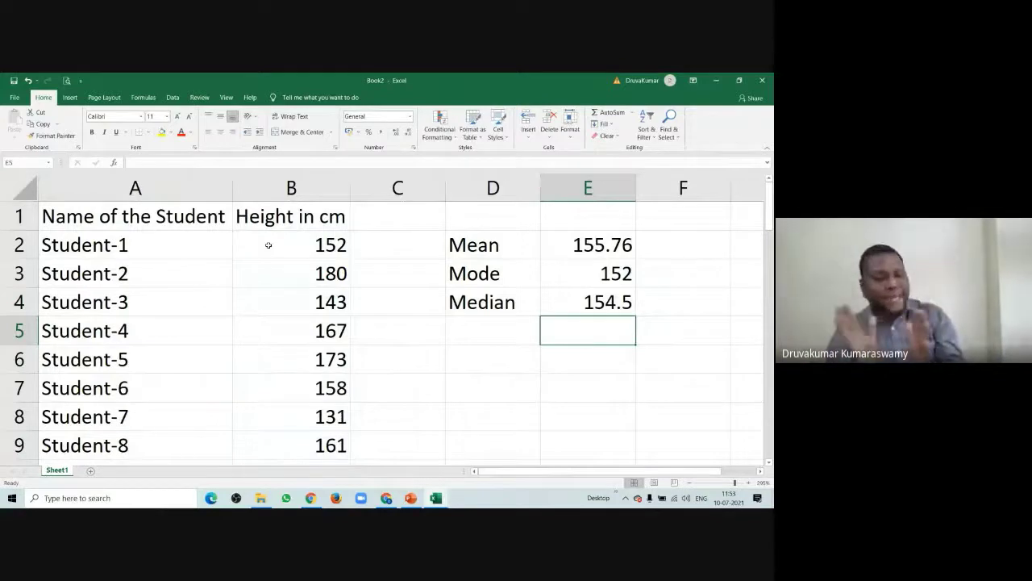
- Copy the heights in B2:B51 and paste them into column C starting at C2
drag(318, 241, 339, 363)
drag(355, 298, 355, 302)
key(ctrl+c)
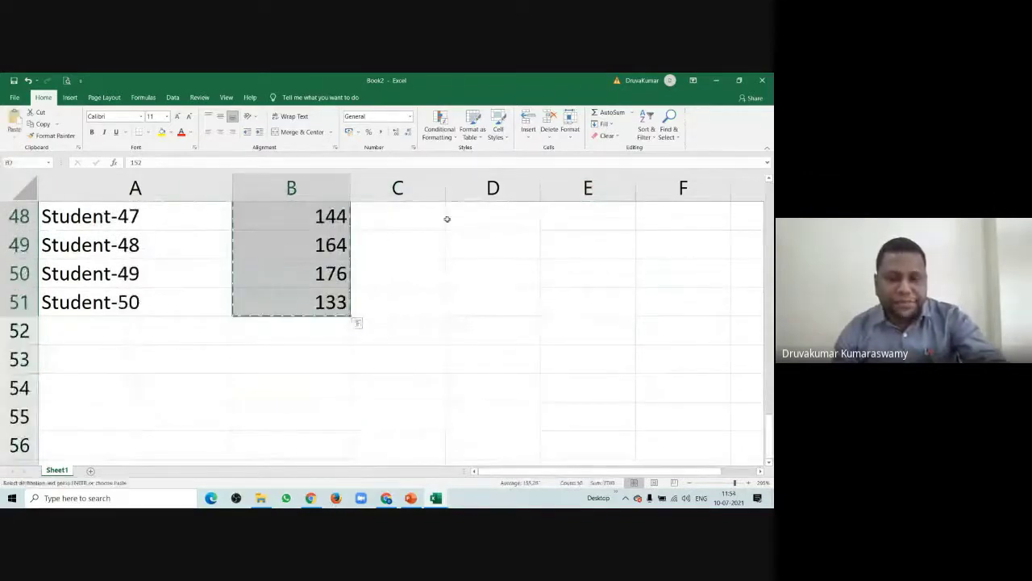
scroll(460, 264, up, 7)
scroll(460, 264, up, 9)
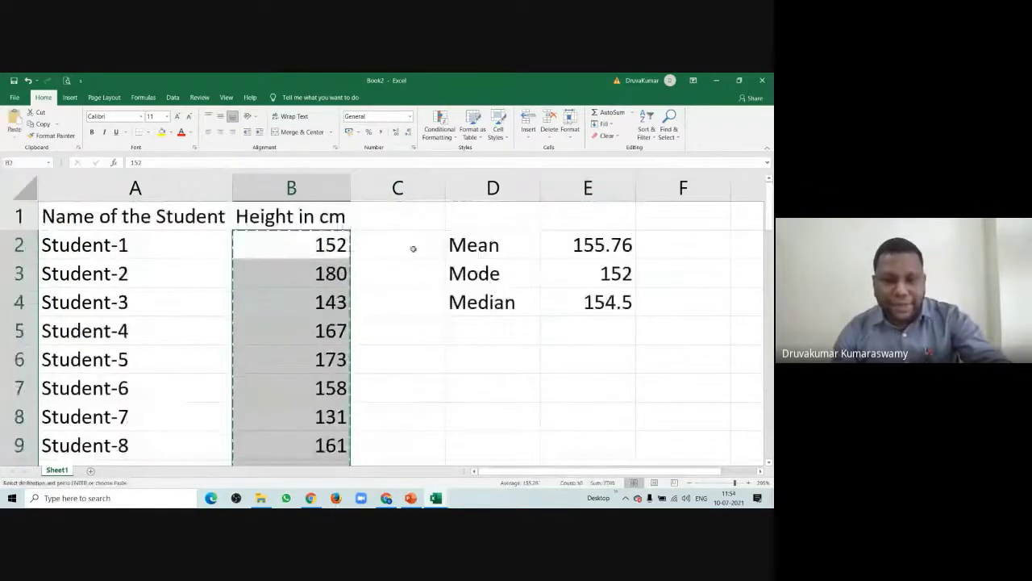
click(414, 240)
key(ctrl+v)
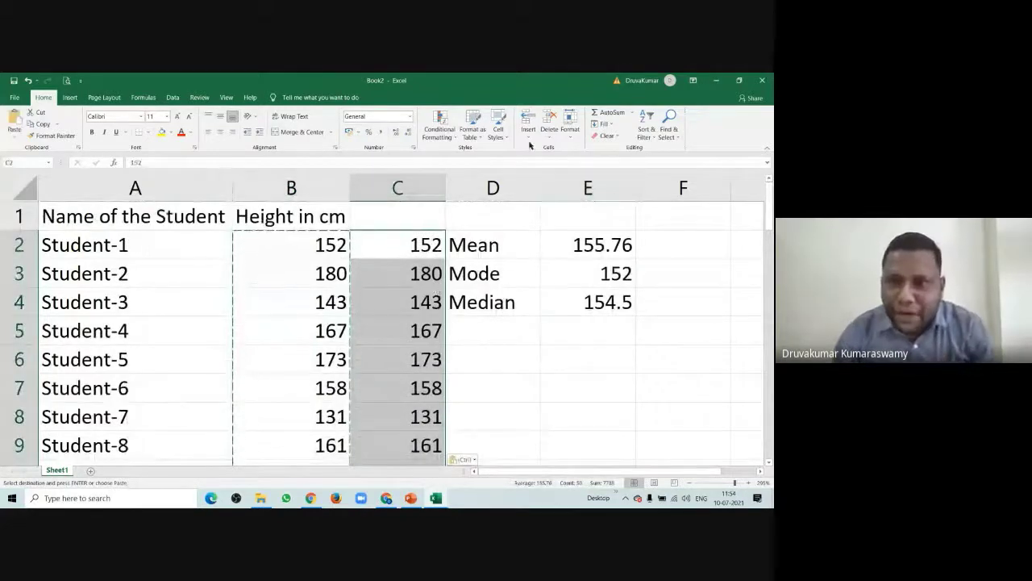
- Sort the copied heights in column C from smallest to largest, continuing with the current selection only
click(647, 127)
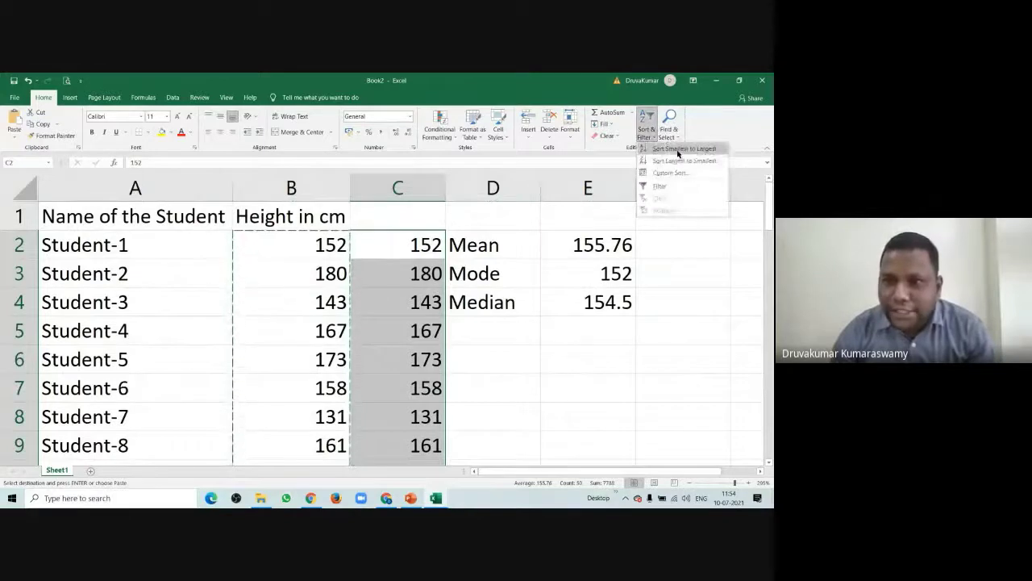
key(Escape)
key(Escape)
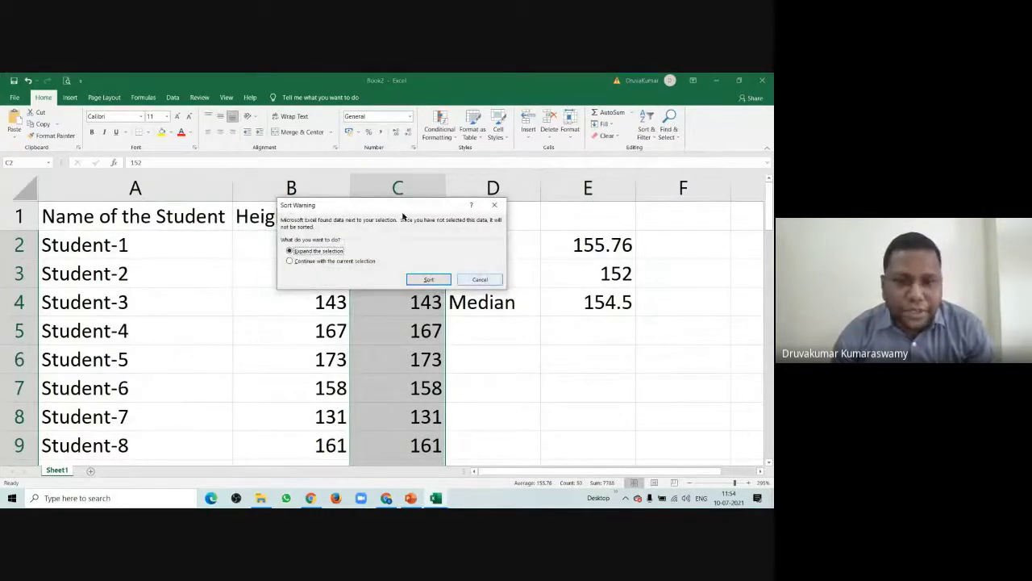
click(334, 260)
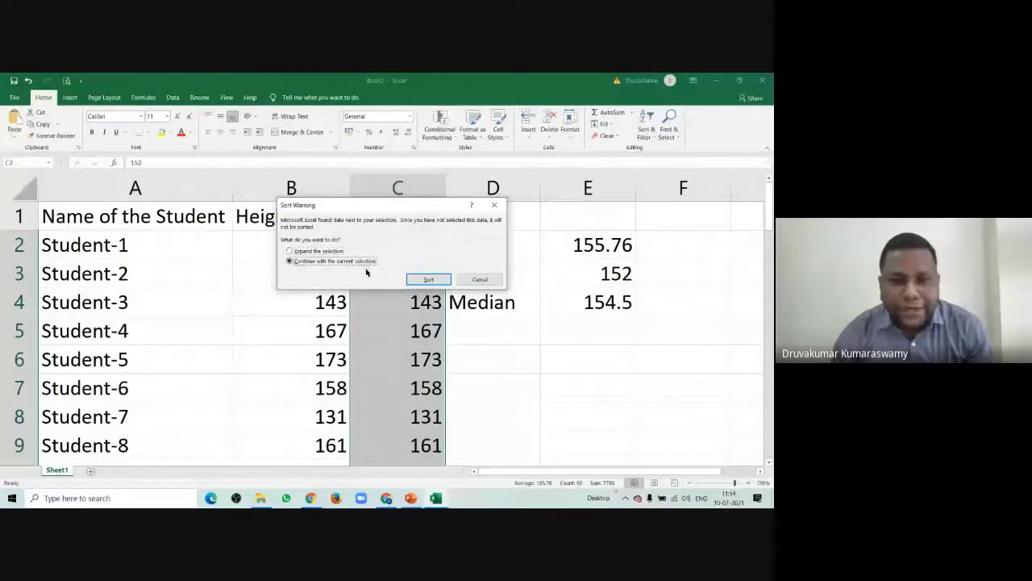
click(429, 280)
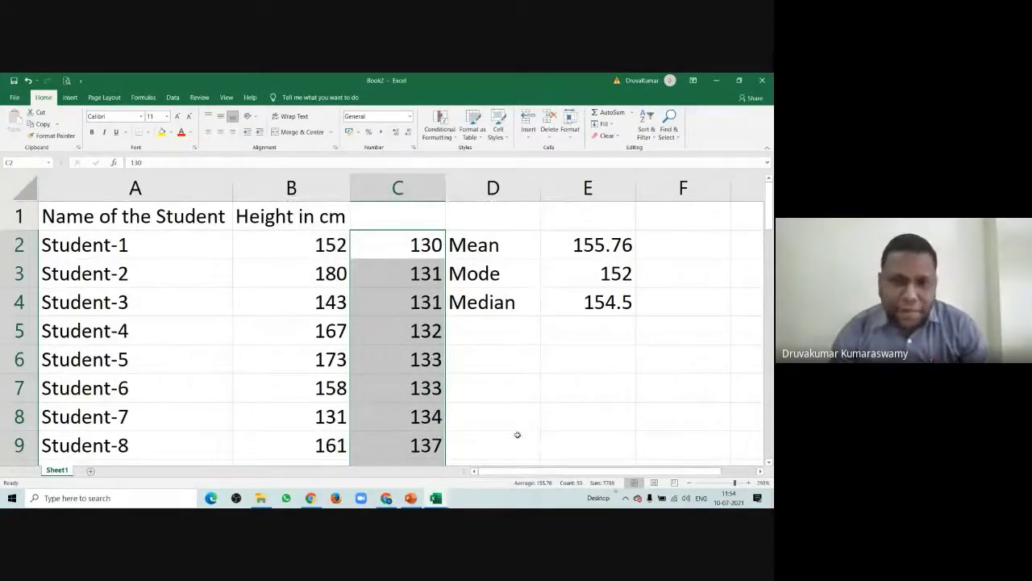
click(550, 387)
- Select the first 25 sorted heights, C2:C26, to locate the middle of the 50 values
scroll(410, 214, down, 1)
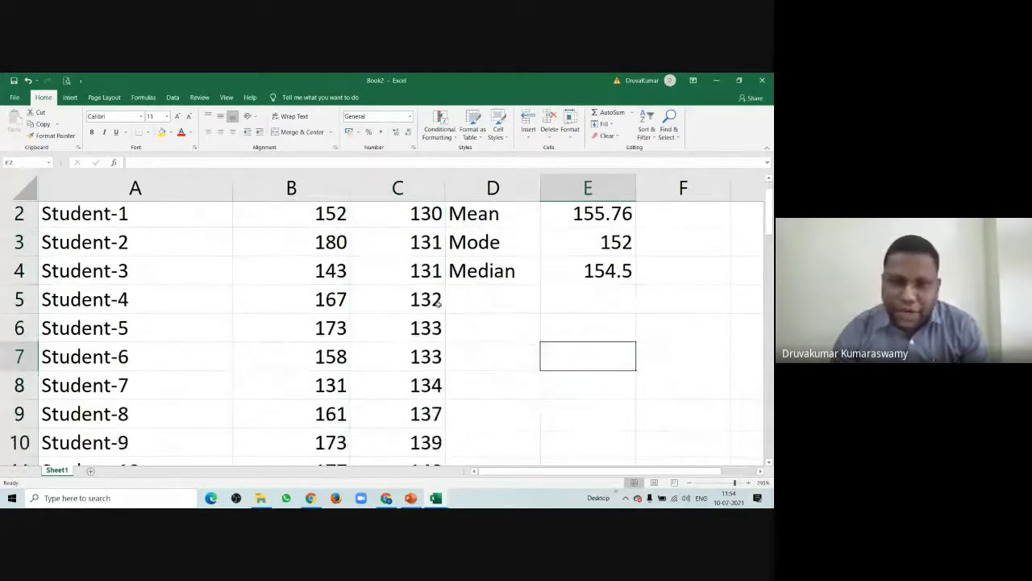
scroll(436, 302, up, 1)
drag(416, 245, 413, 471)
scroll(463, 410, down, 5)
scroll(463, 410, up, 6)
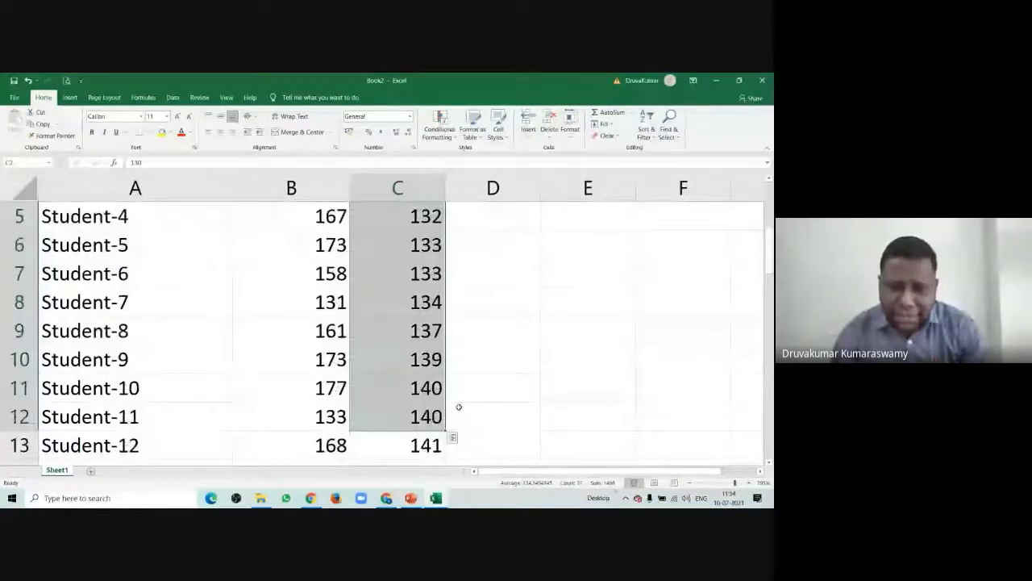
scroll(464, 395, up, 2)
click(466, 388)
mouse_move(398, 244)
mouse_down()
mouse_move(460, 433)
mouse_move(409, 371)
mouse_move(392, 299)
mouse_move(393, 187)
mouse_move(392, 269)
mouse_move(387, 245)
mouse_up()
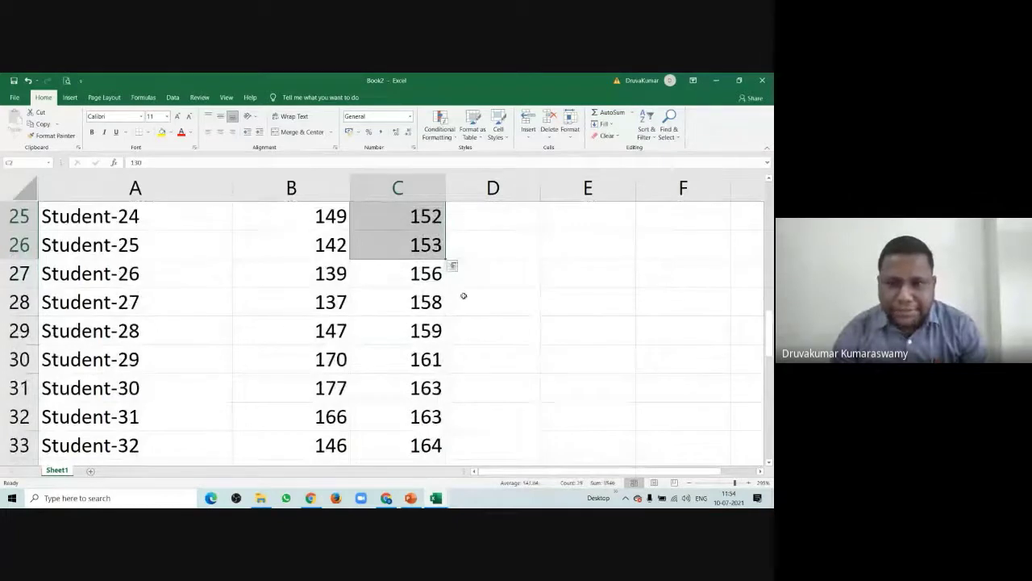
- Select the two middle heights, C26:C27, and compare their average with the median in E4
scroll(505, 334, up, 8)
scroll(500, 353, down, 9)
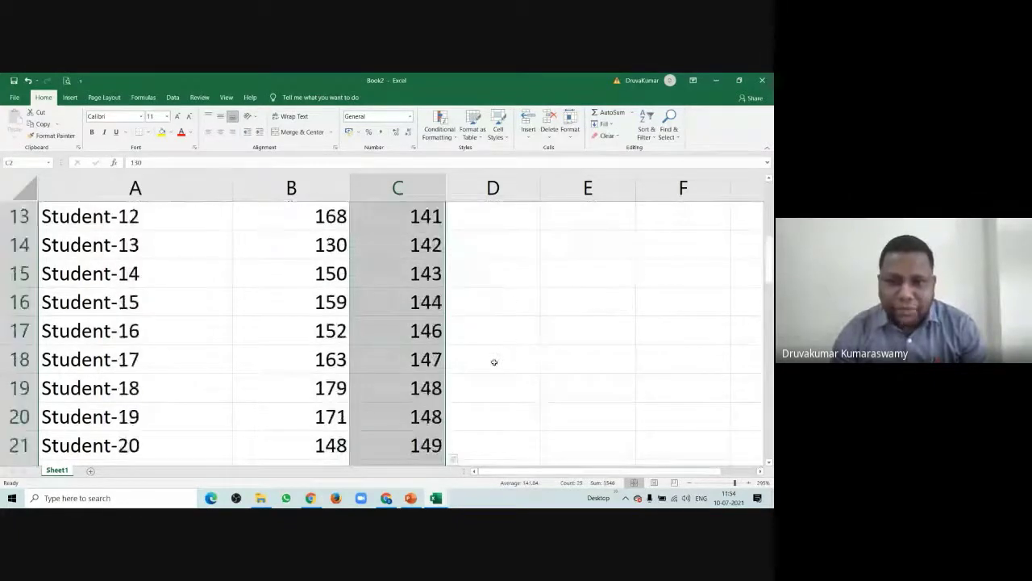
scroll(466, 336, up, 2)
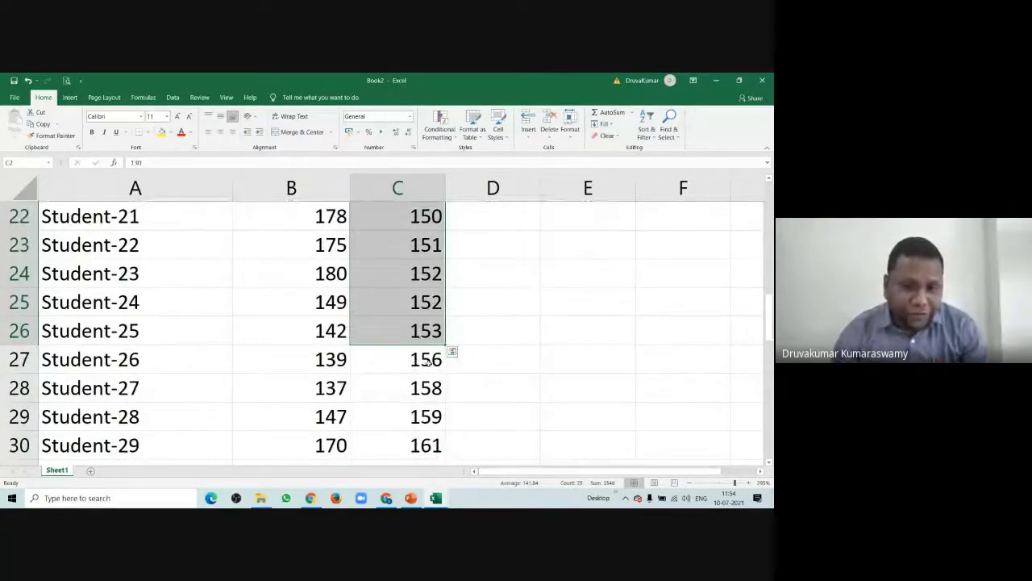
drag(427, 335, 436, 367)
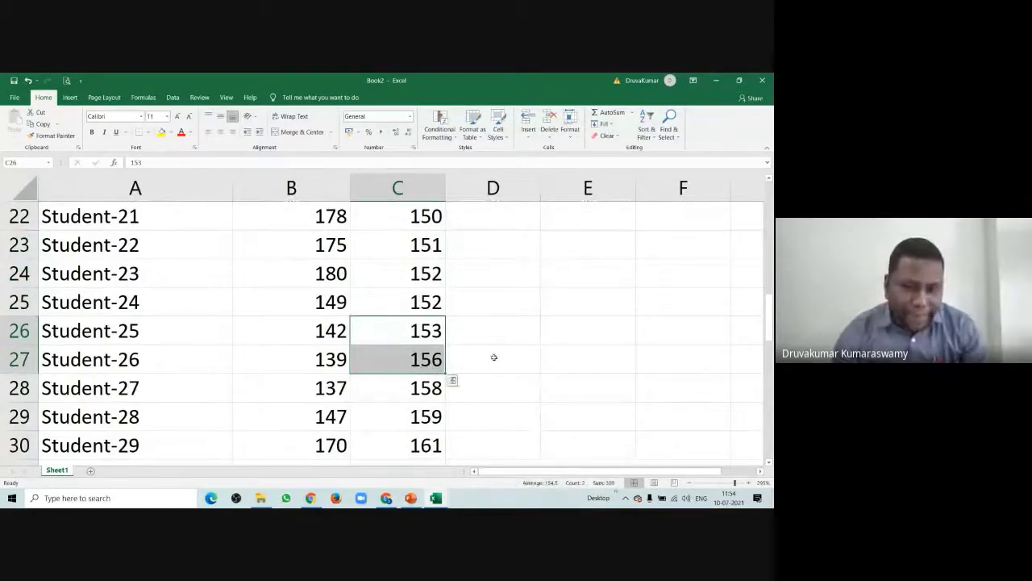
scroll(493, 358, up, 7)
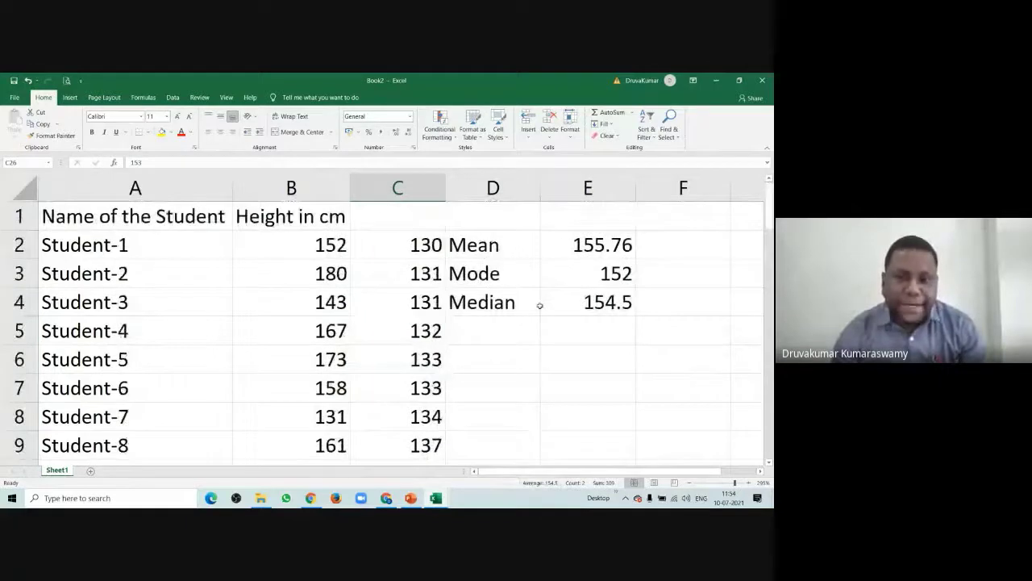
- Check the repeated heights in the sorted column, such as C24:C25, against the mode in E3
scroll(539, 305, down, 6)
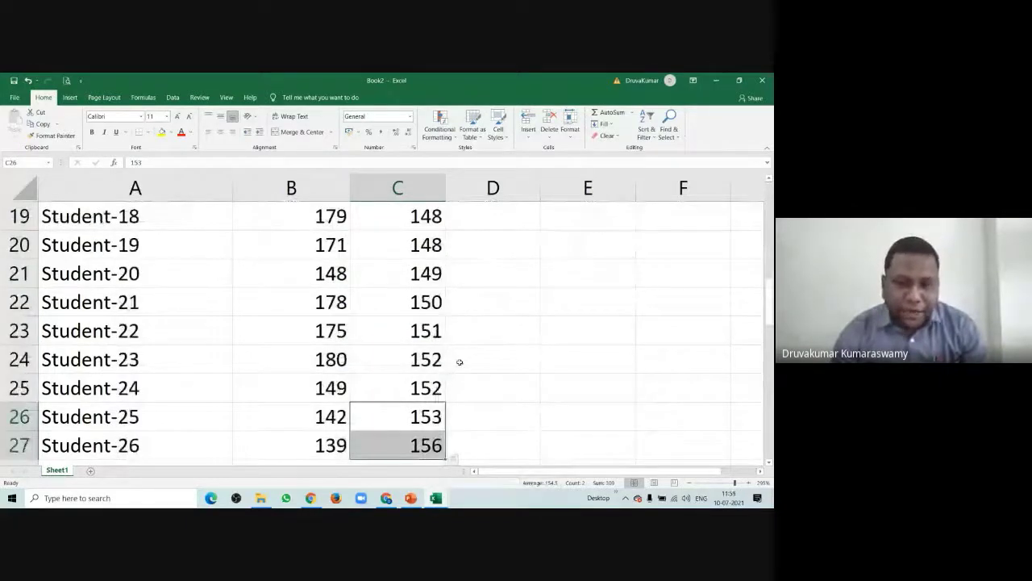
scroll(460, 362, down, 1)
click(462, 331)
drag(424, 274, 424, 300)
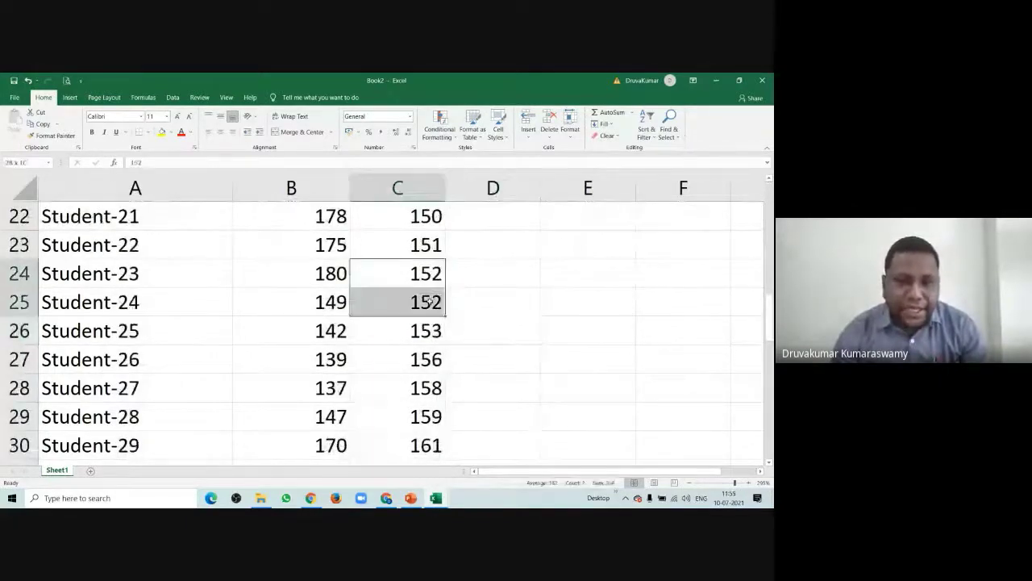
scroll(482, 421, up, 6)
scroll(478, 418, up, 1)
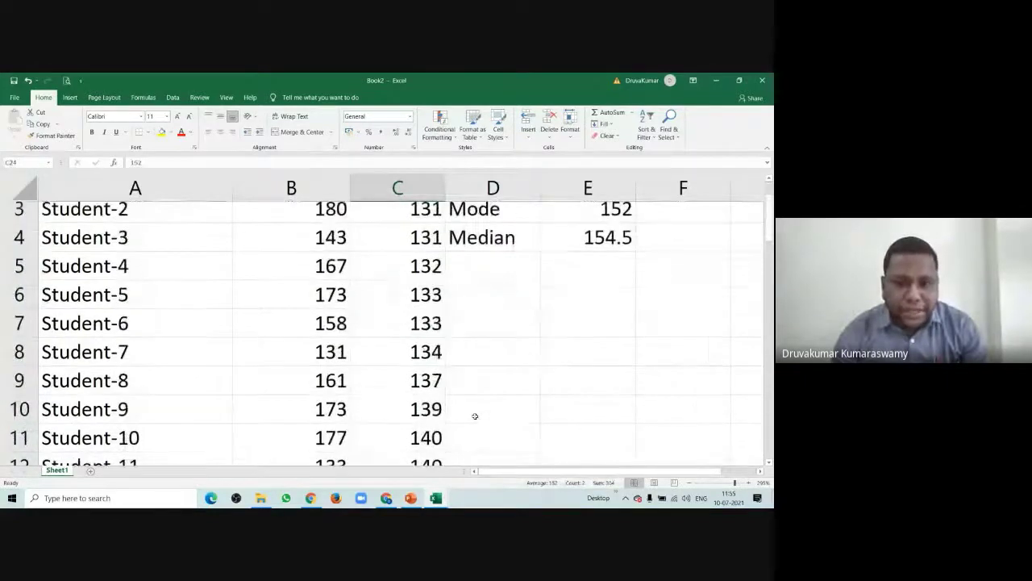
scroll(475, 416, down, 1)
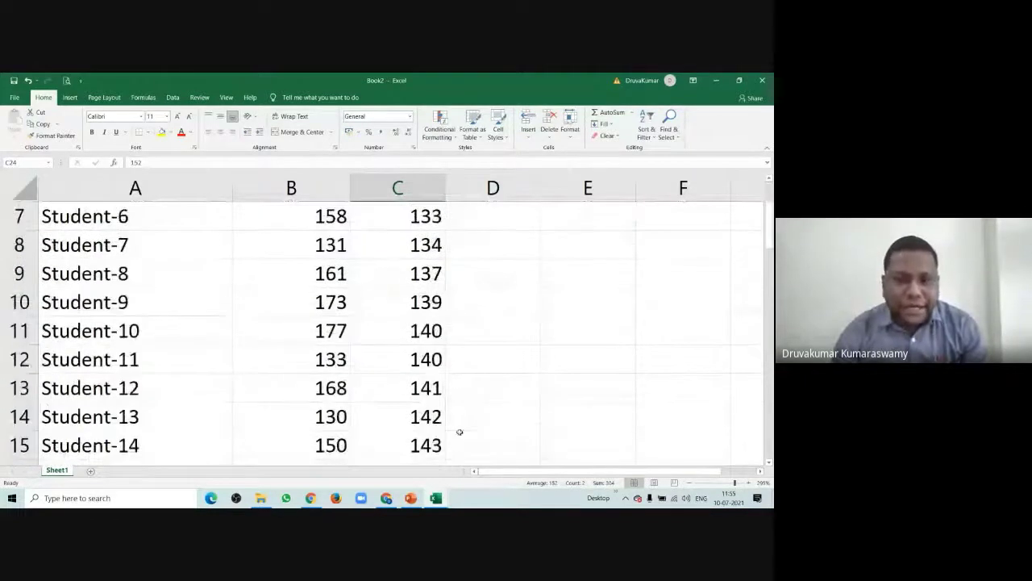
scroll(455, 403, down, 5)
scroll(524, 274, up, 2)
scroll(566, 241, up, 5)
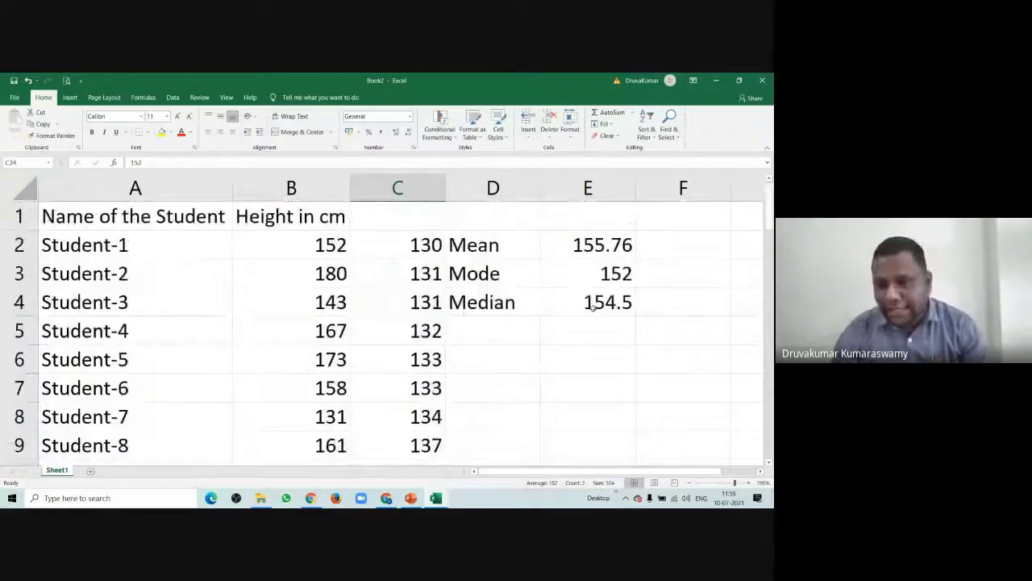
click(595, 276)
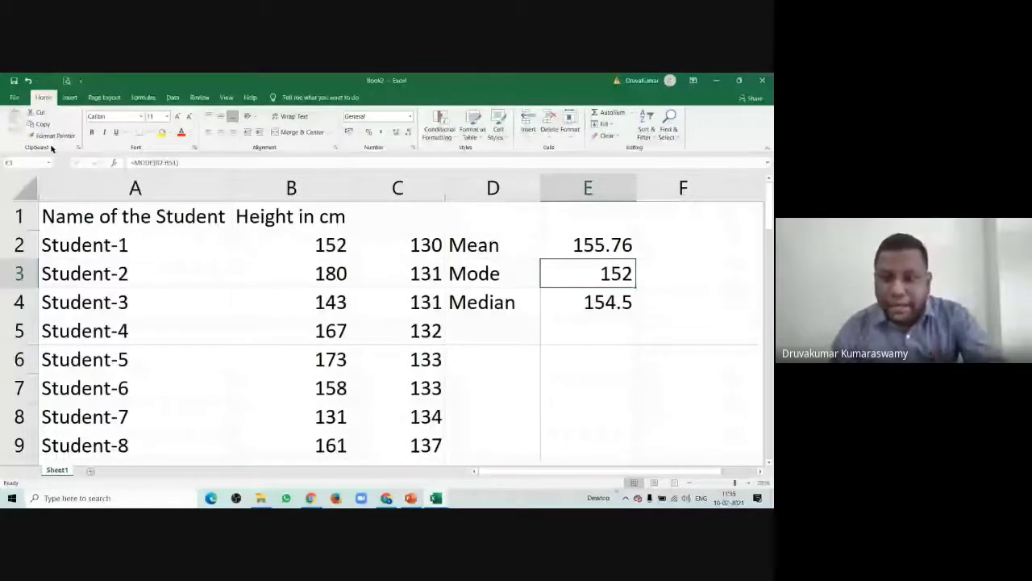
- Clear the sorted heights from column C
click(397, 188)
key(Delete)
click(561, 385)
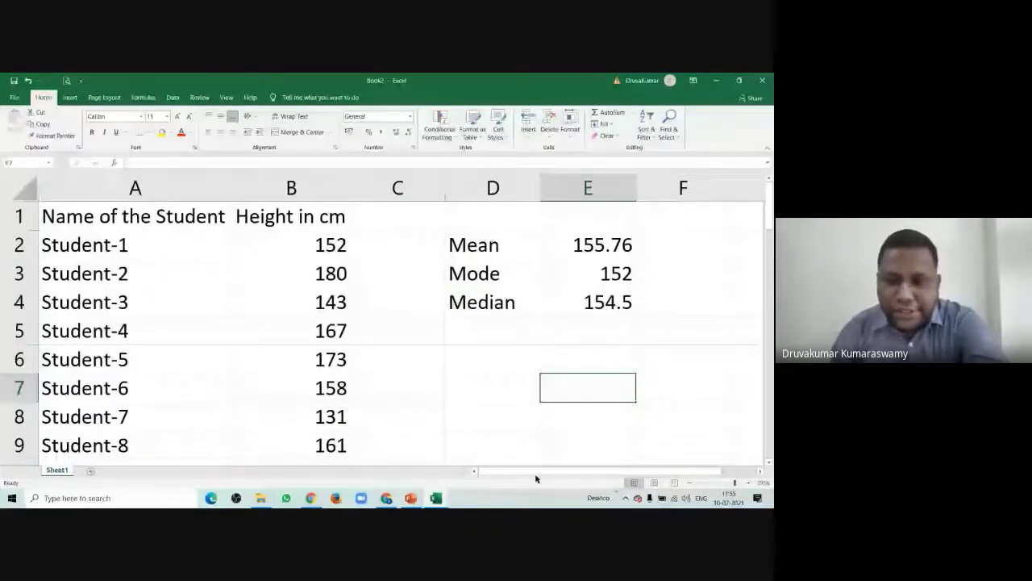
- Enter the heading "Height range" in cell D6
scroll(367, 414, right, 2)
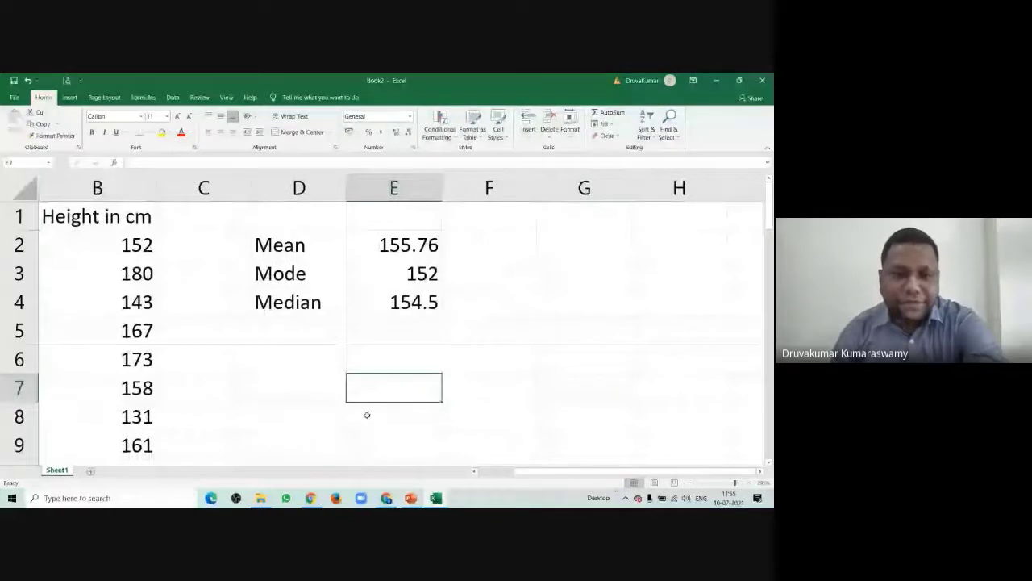
key(Up)
key(Left)
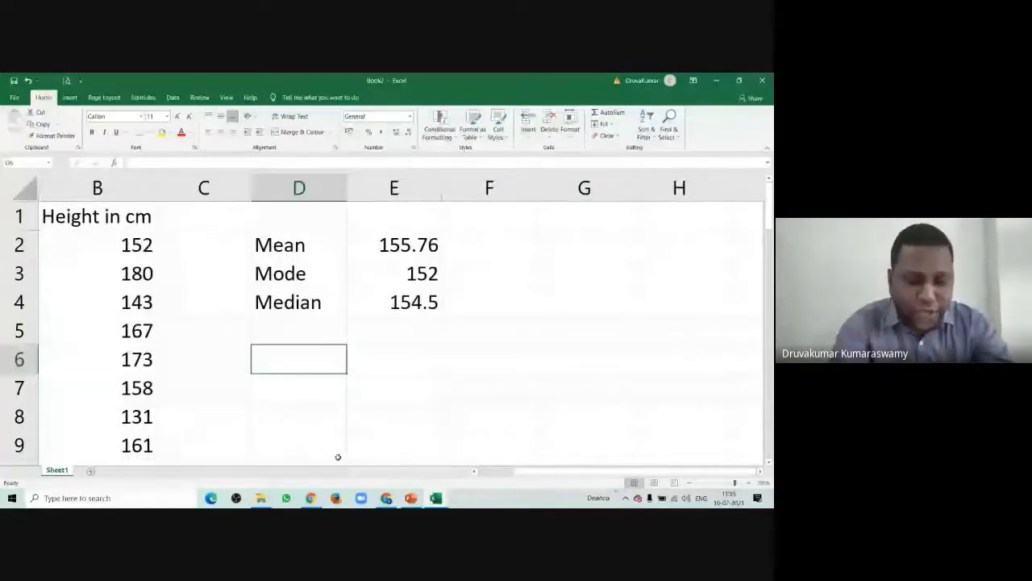
text(He)
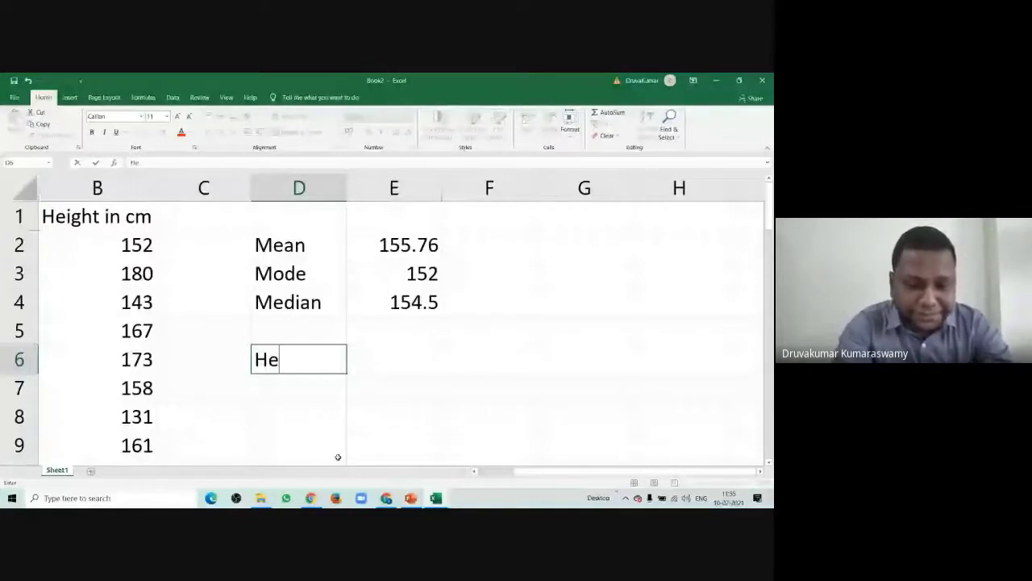
text(ight range)
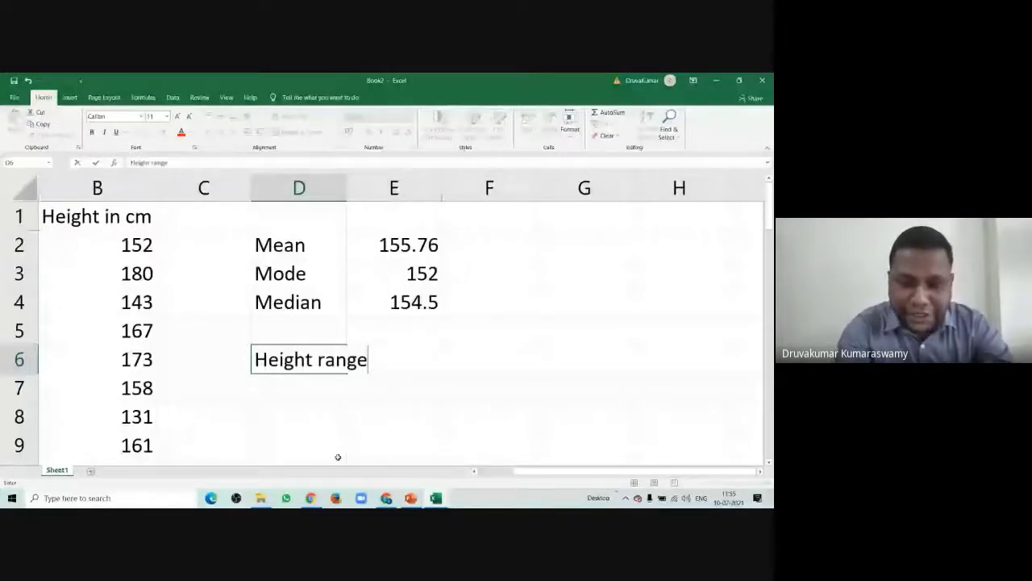
key(Tab)
- Enter the heading "Number of Students" in cell E6 and fit column E to its text
text(Nuber)
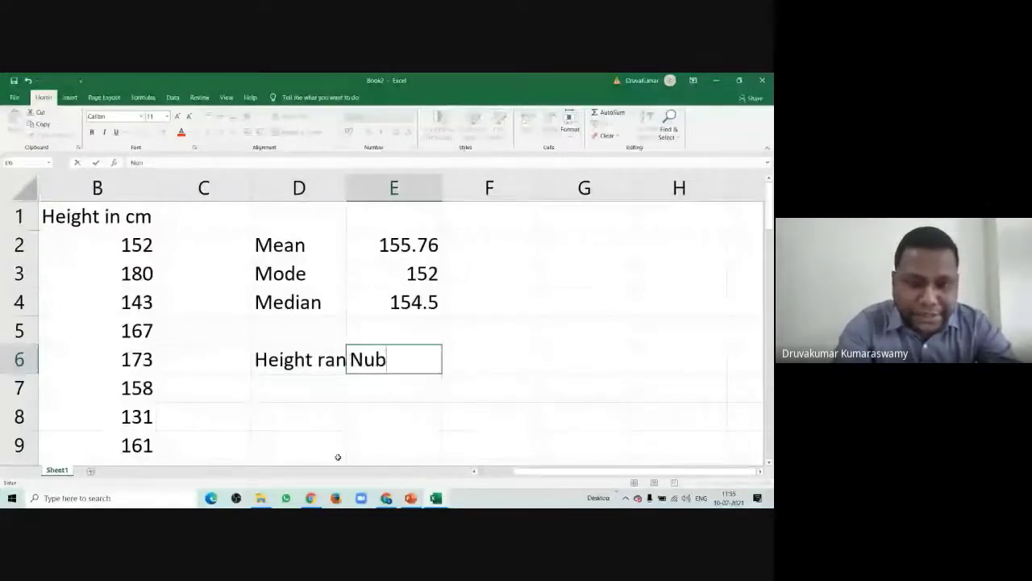
key(BackSpace)
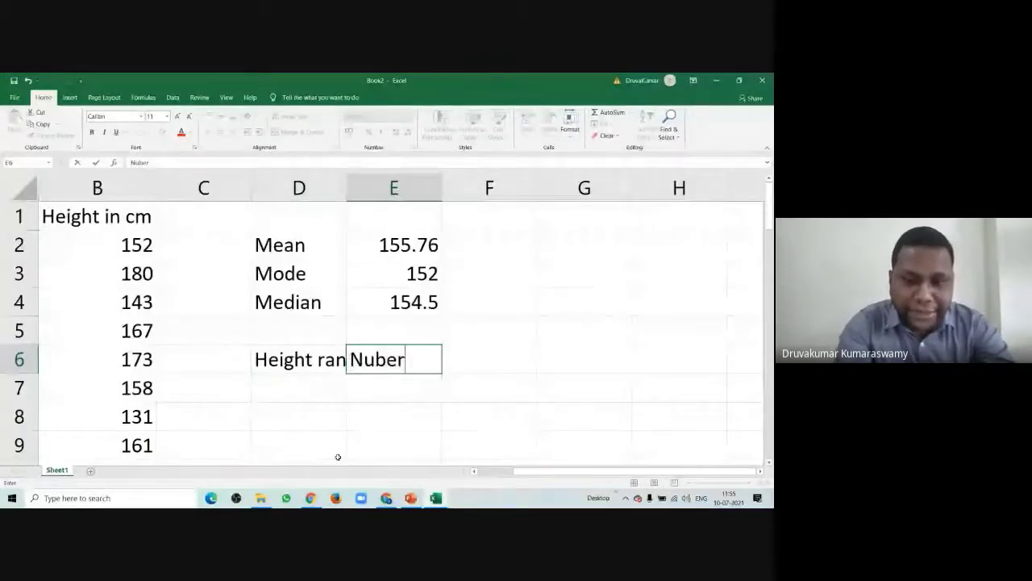
key(BackSpace)
key(BackSpace)
key(BackSpace)
text(mber od)
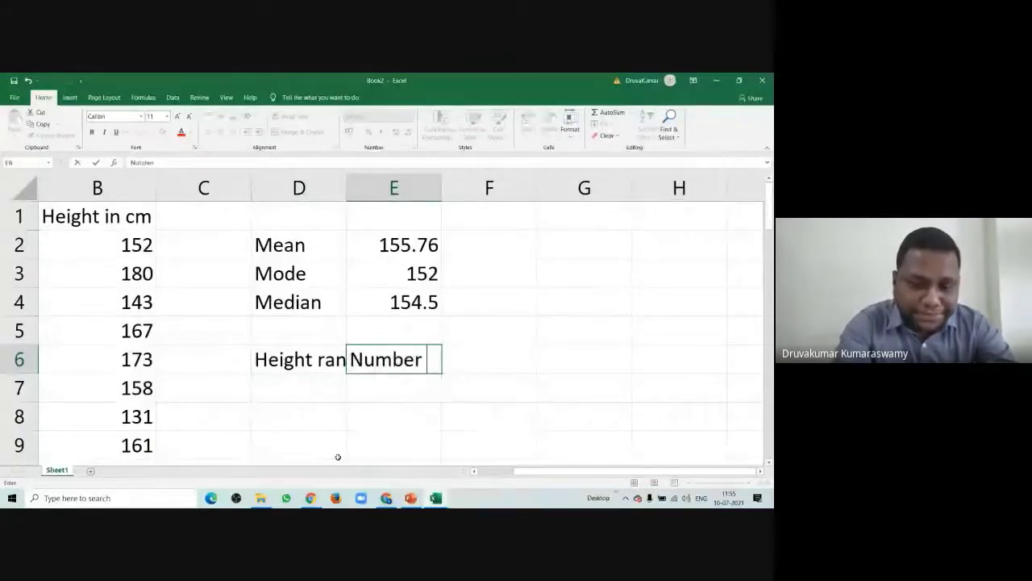
text(S)
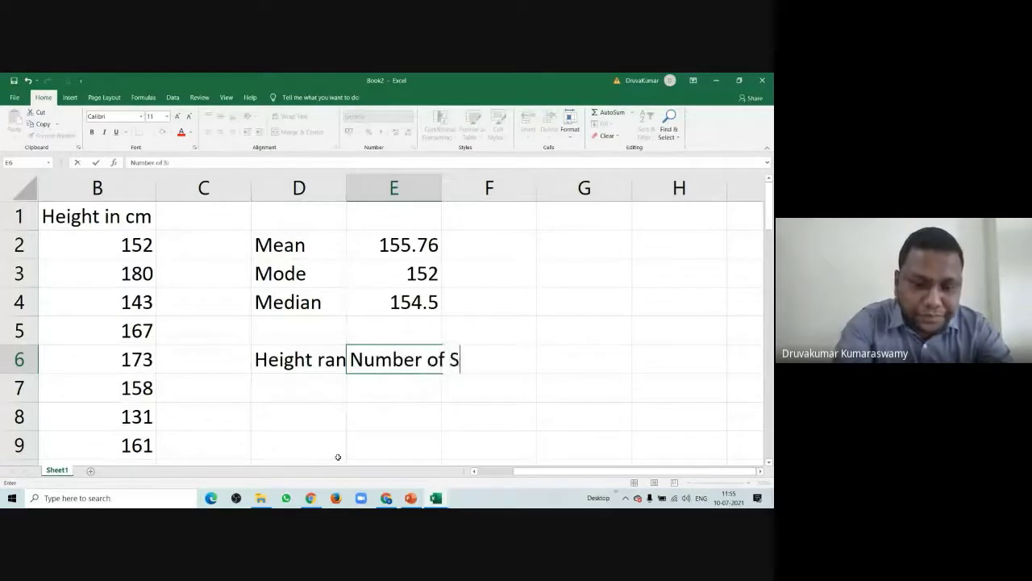
text(tudnets)
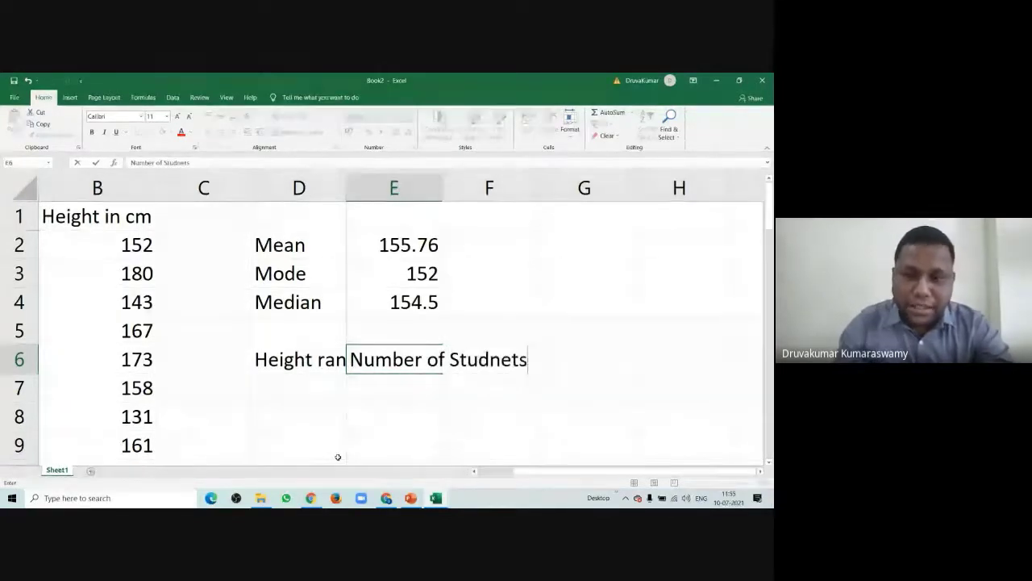
double_click(438, 186)
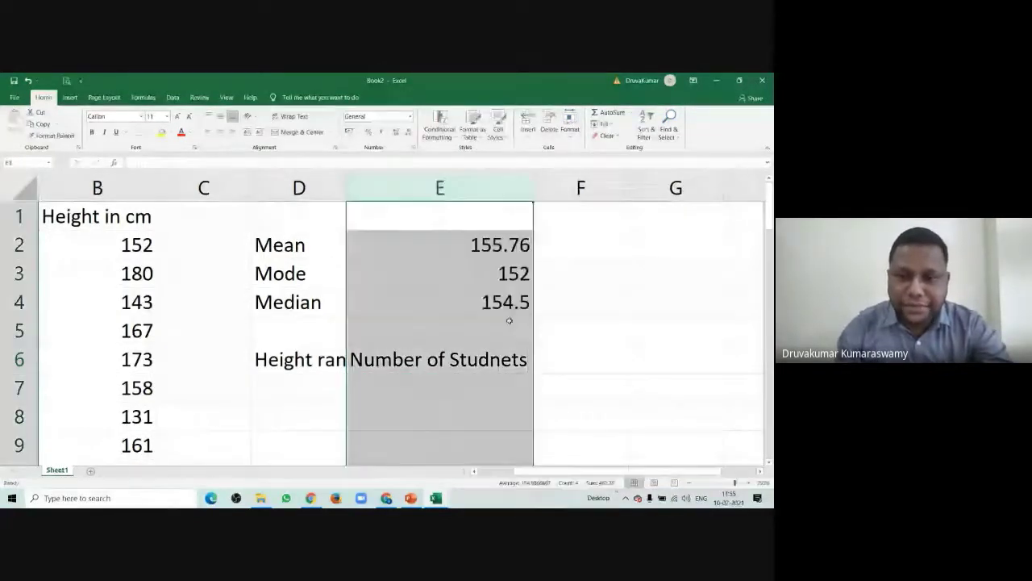
click(504, 358)
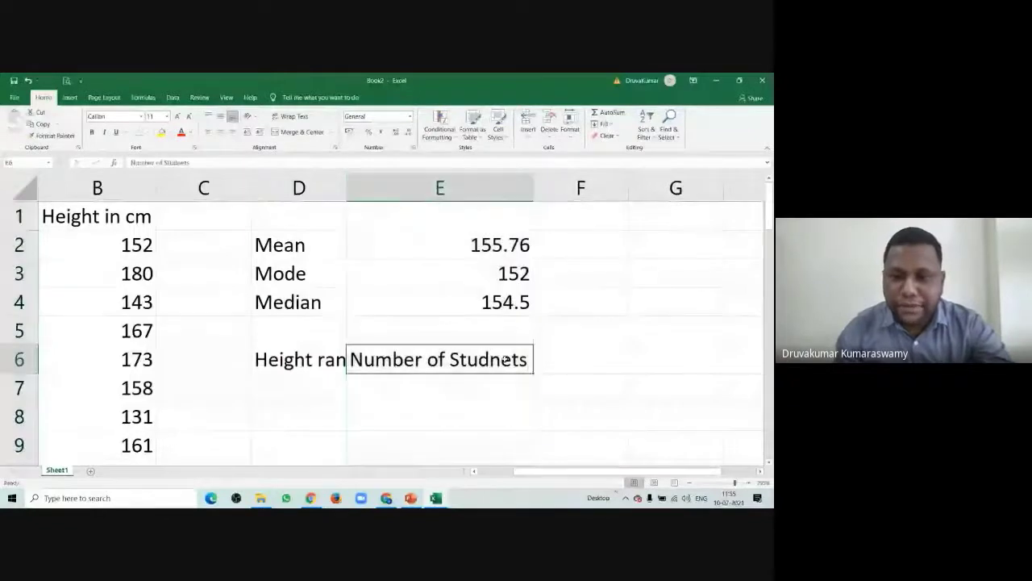
double_click(504, 358)
key(BackSpace)
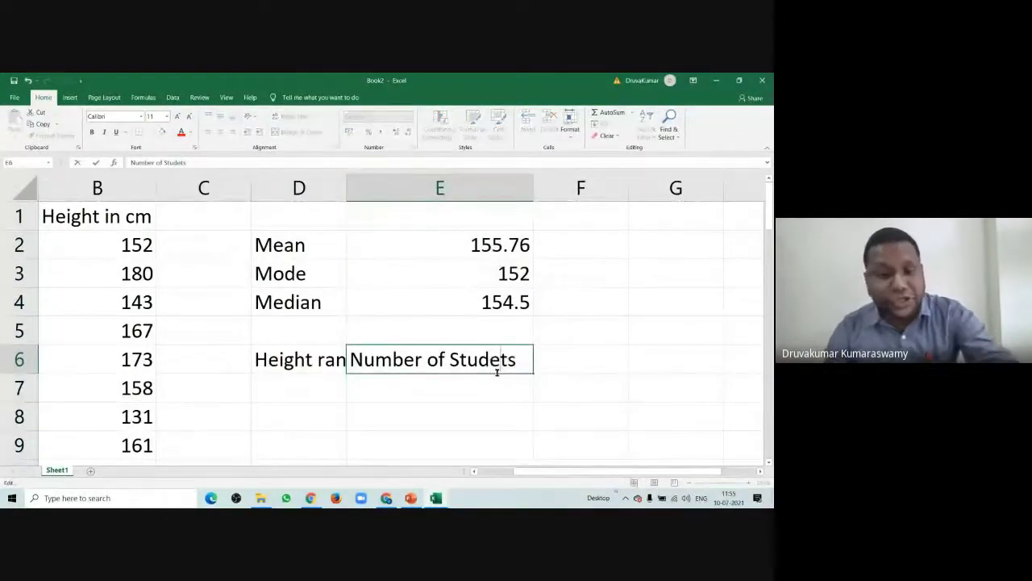
text(n)
- Fit column D to the "Height range" heading and enter the first range, "130 to 140", in D7
click(293, 385)
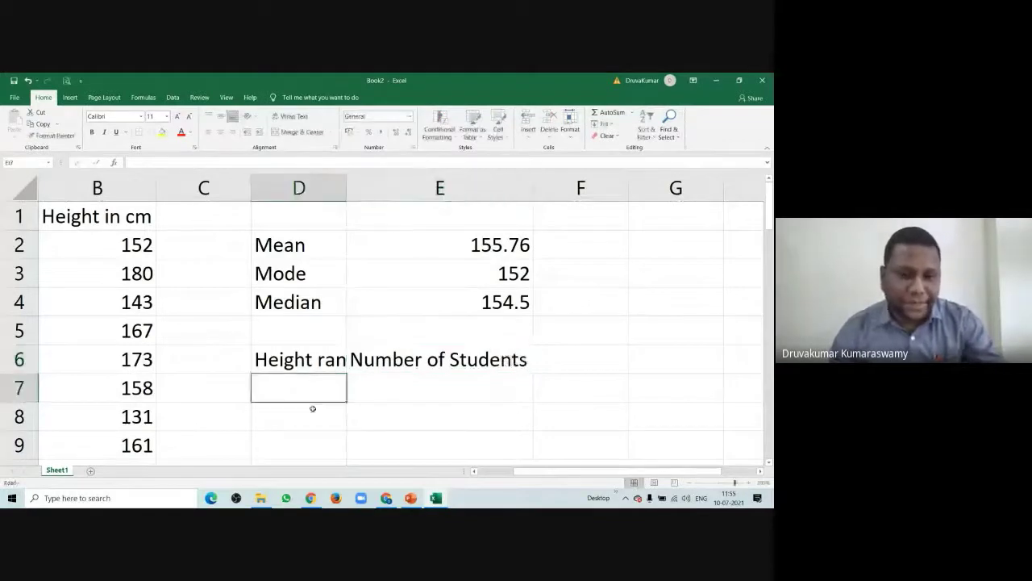
double_click(346, 183)
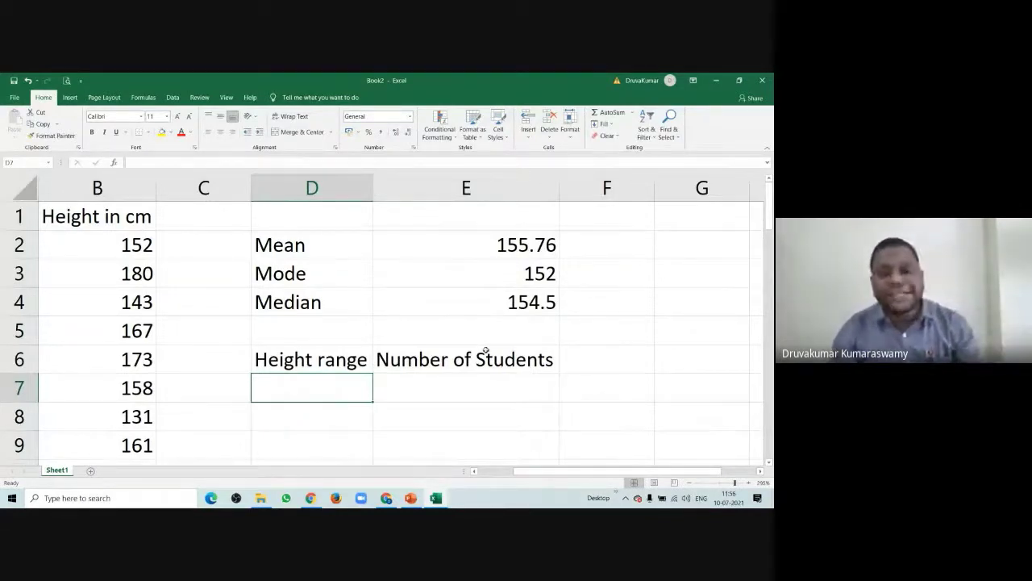
scroll(341, 382, down, 1)
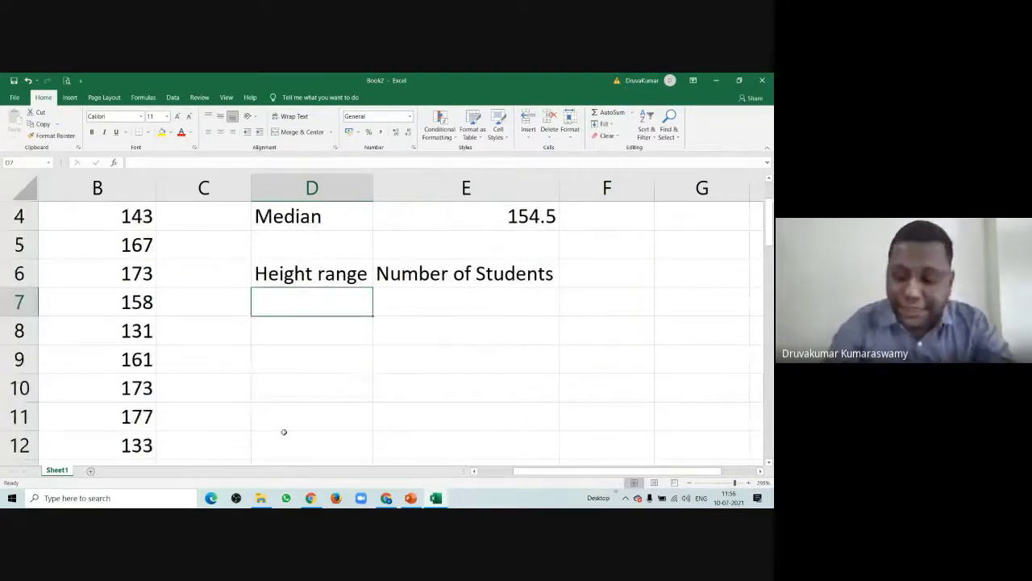
text(130 t)
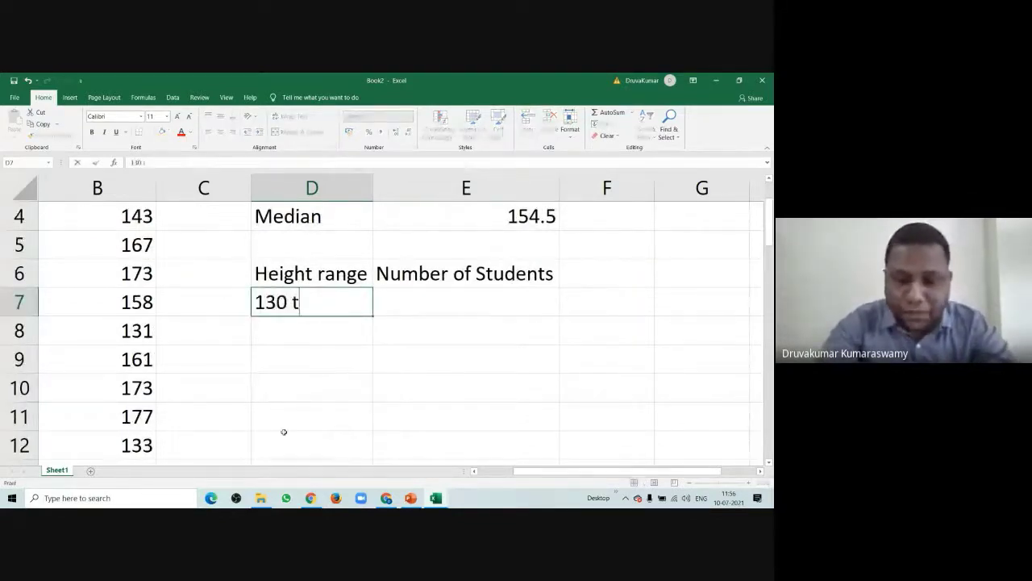
text(o 140)
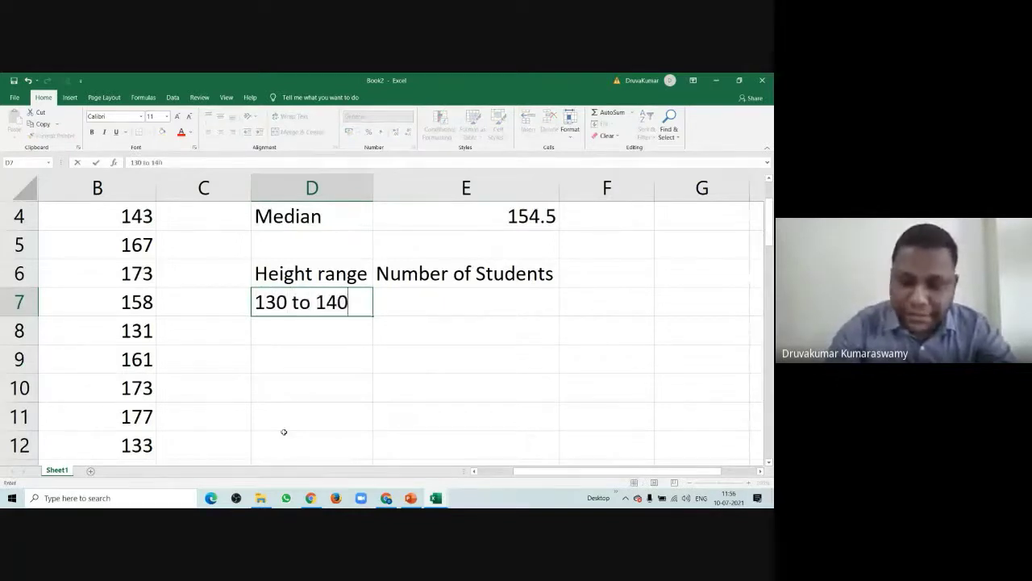
key(Return)
- Enter the second height range, "141 to 150", in cell D8
text(140)
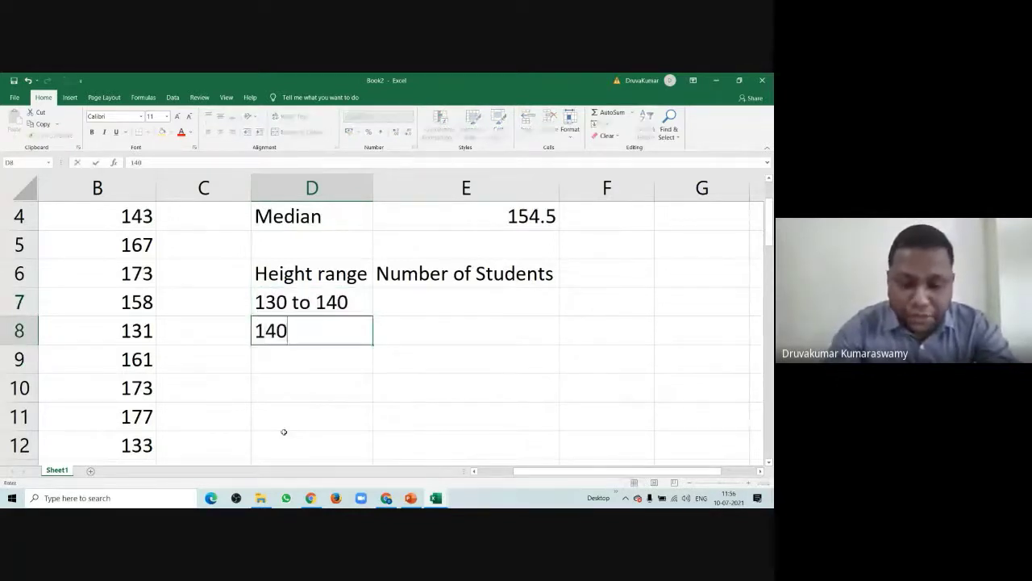
text( to 150)
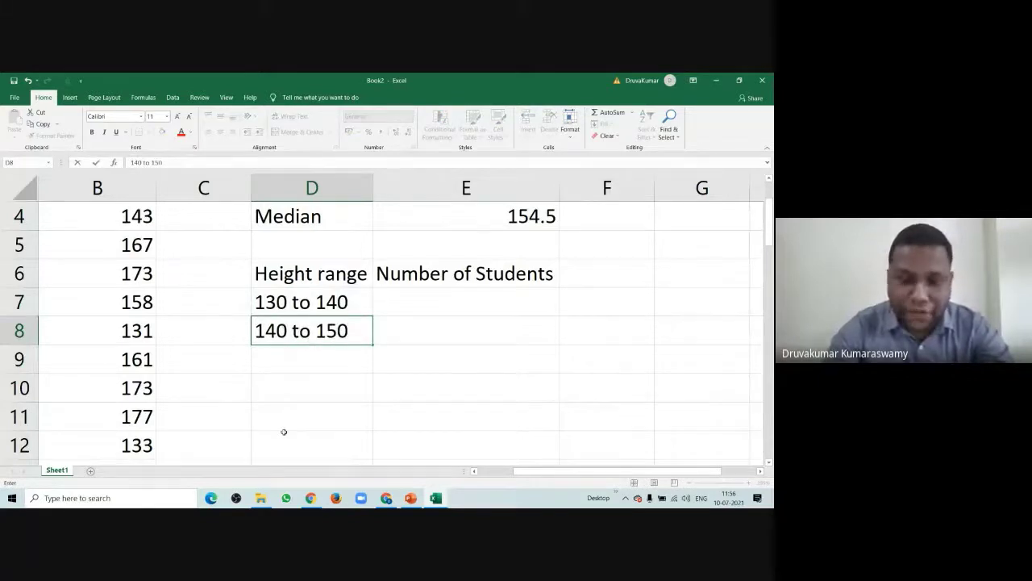
key(Left)
key(Left)
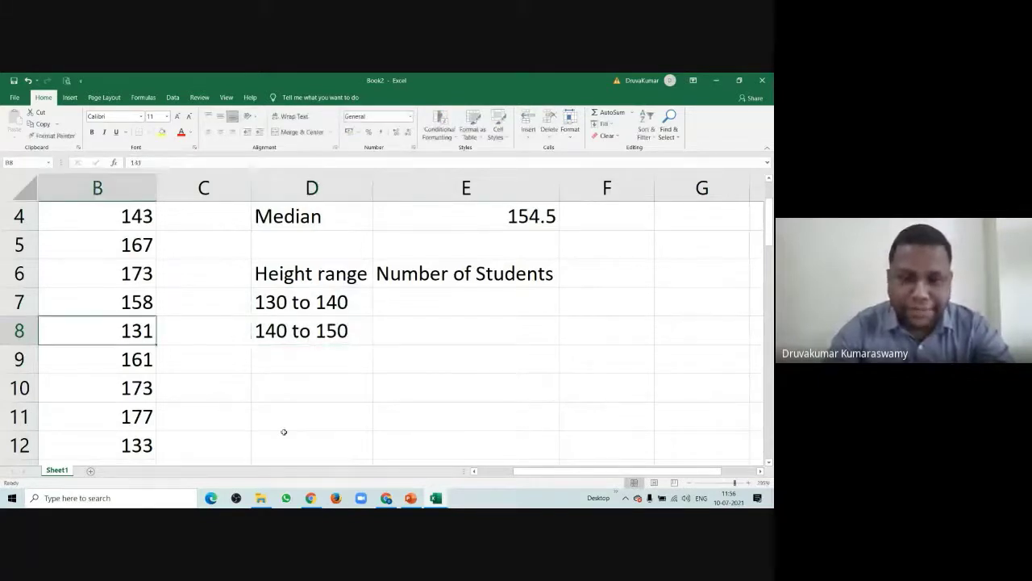
key(Right)
key(Right)
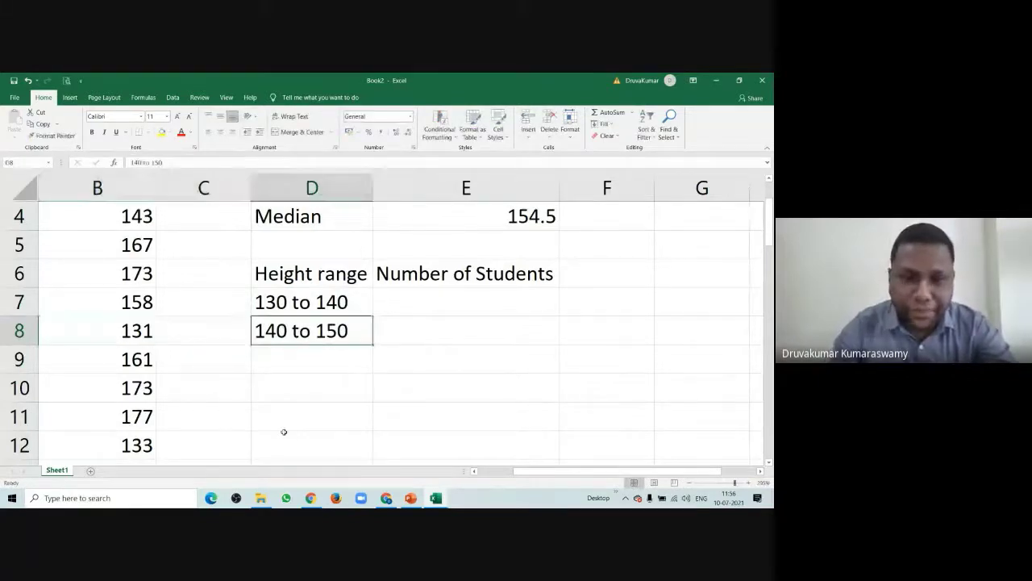
double_click(284, 330)
key(BackSpace)
text(1)
key(Return)
- Enter the remaining height ranges "151 to 160", "161 to 170" and "171 to 180" in cells D9 to D11
text(1)
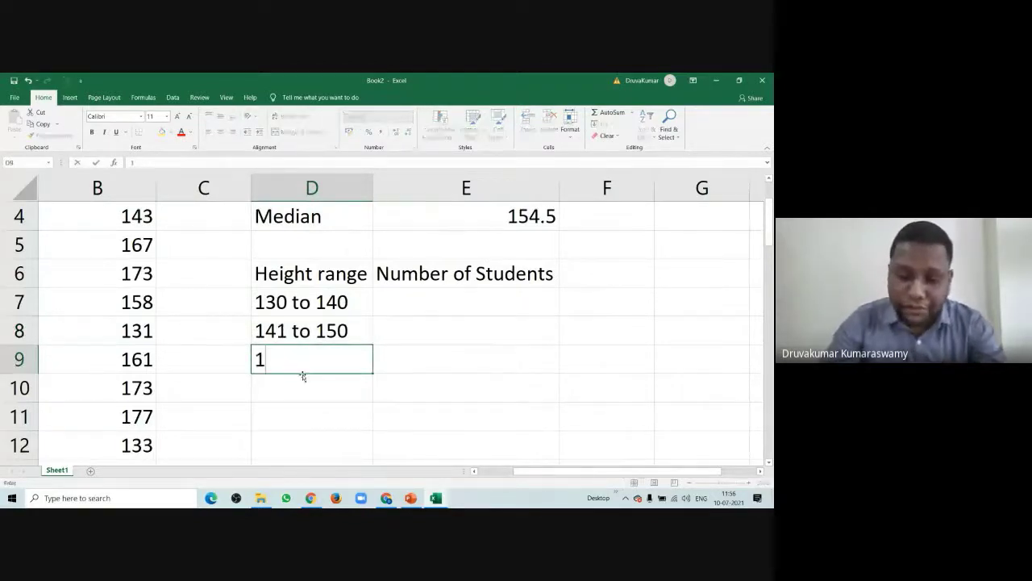
text(51 to 160)
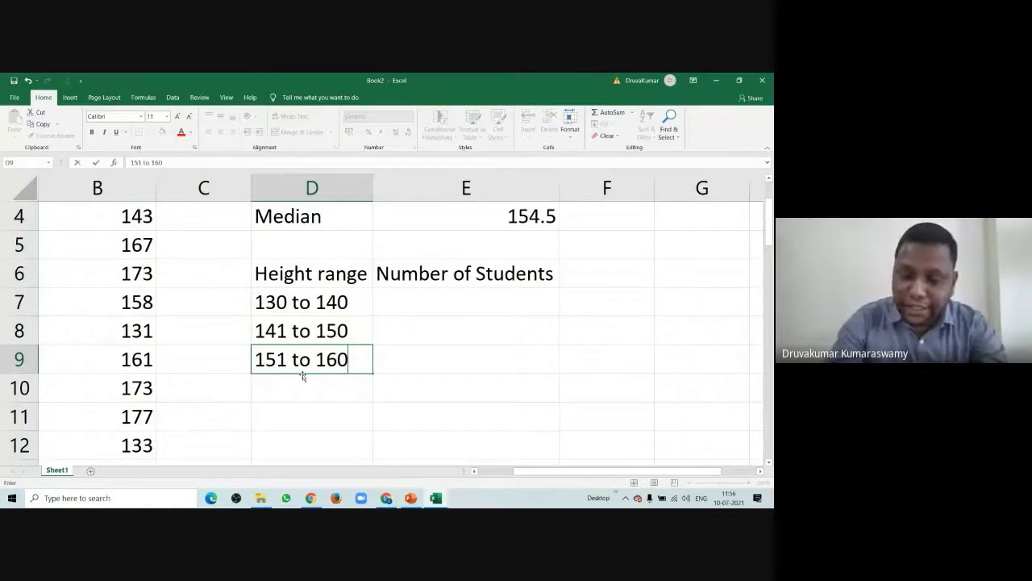
key(Return)
text(6)
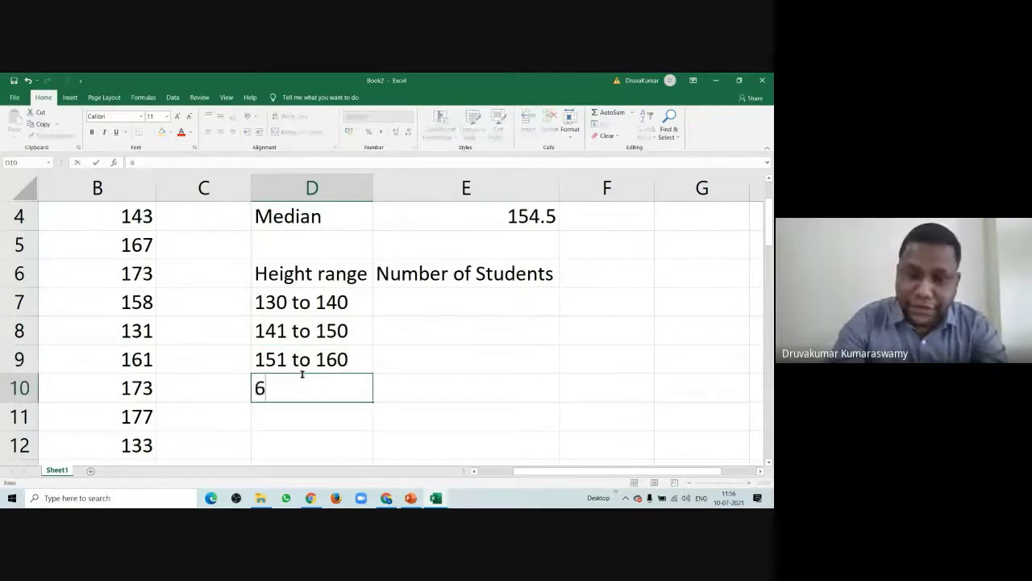
key(BackSpace)
text(161 )
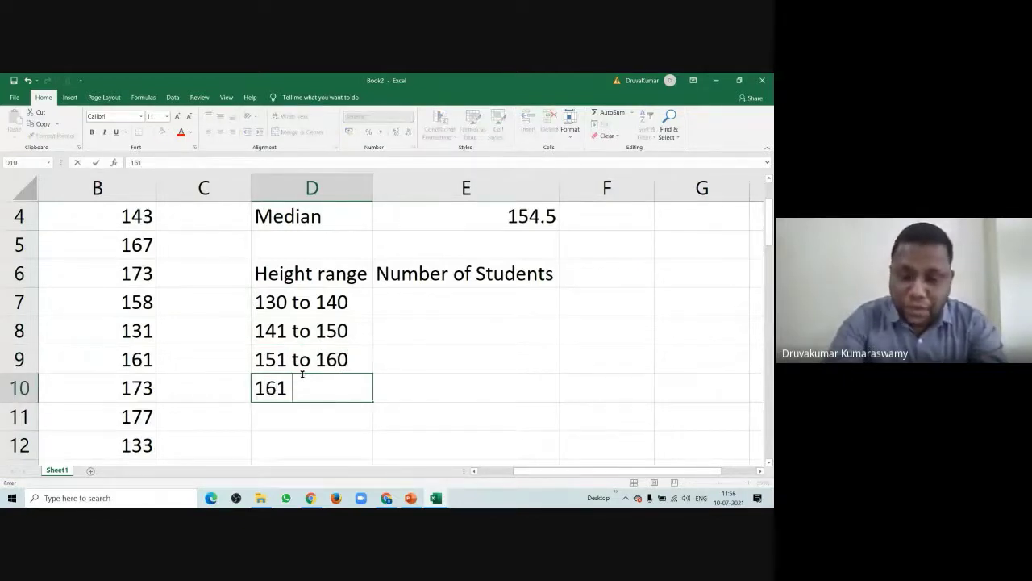
text(to 170)
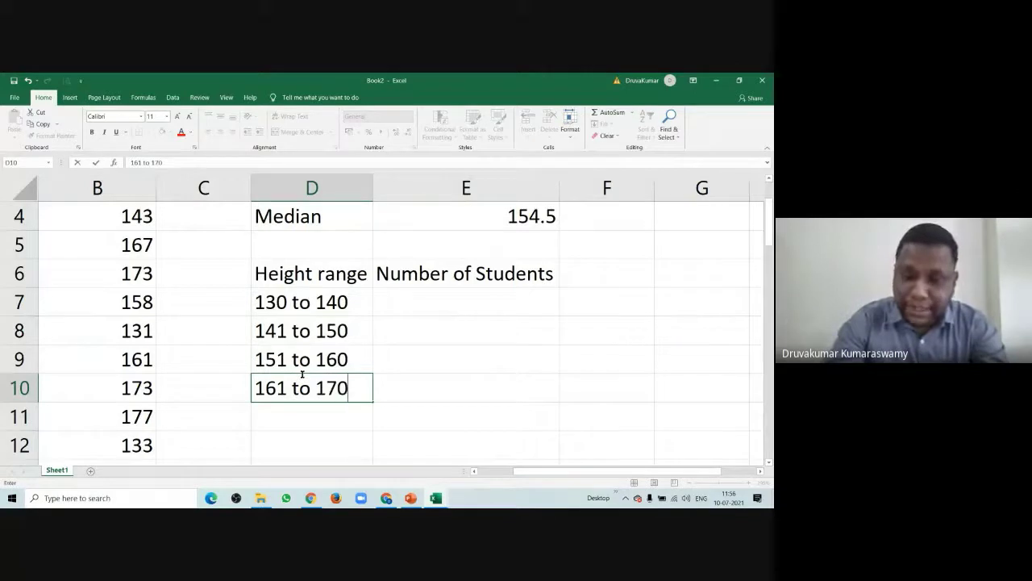
key(Return)
text(171)
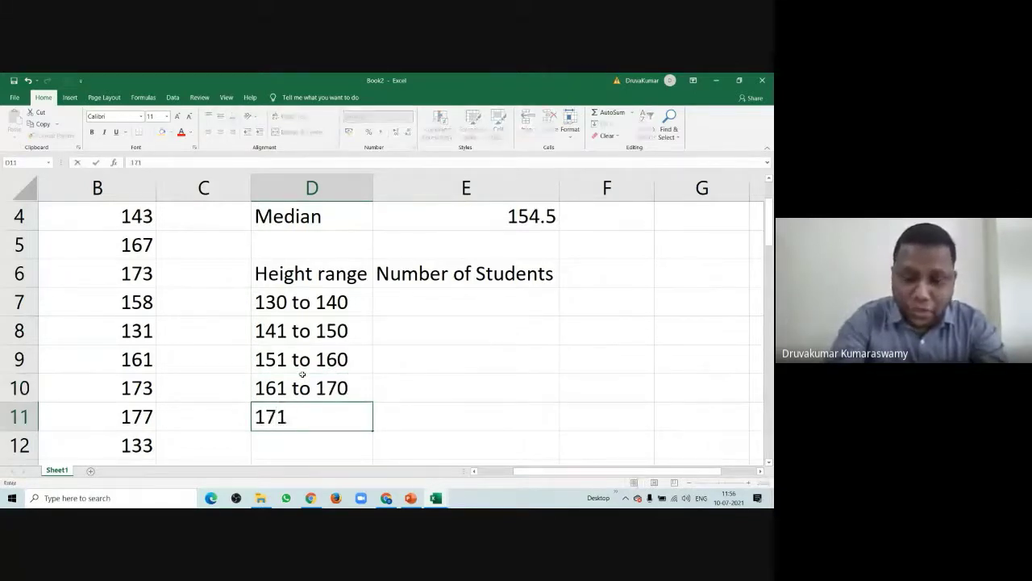
text( to 180)
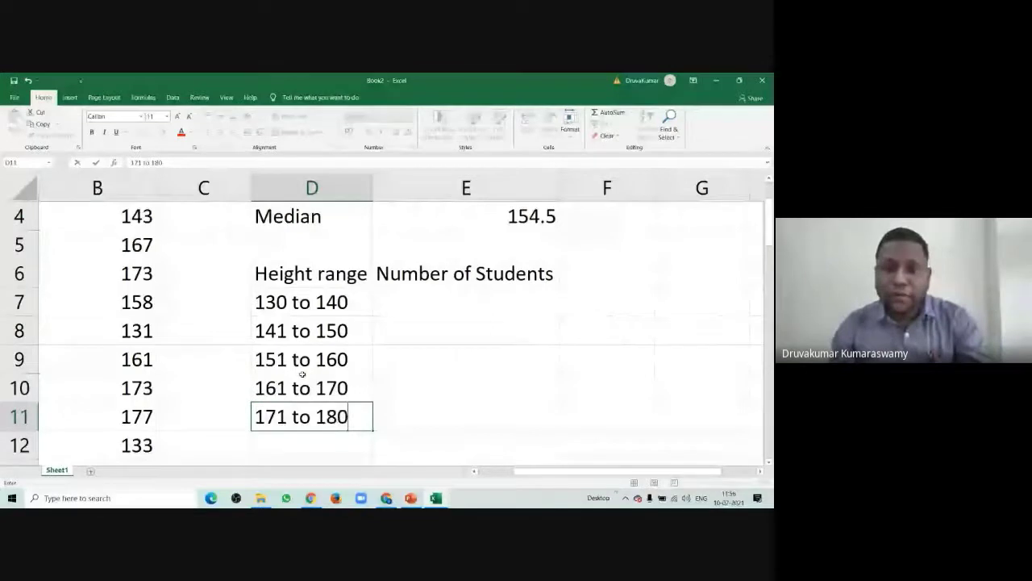
- Move the "Number of Students" heading from E6 to F6
click(450, 280)
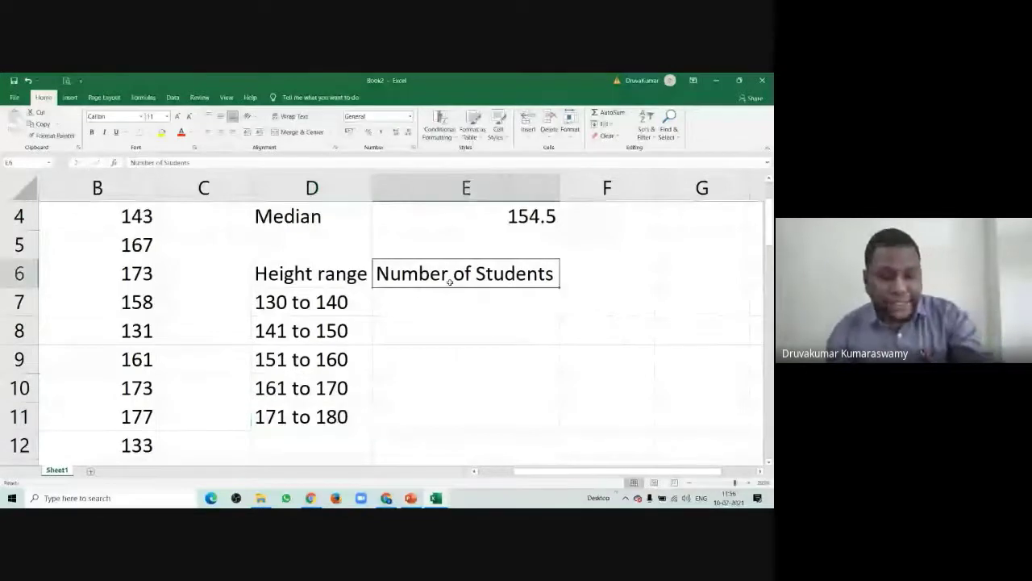
key(ctrl+c)
click(594, 275)
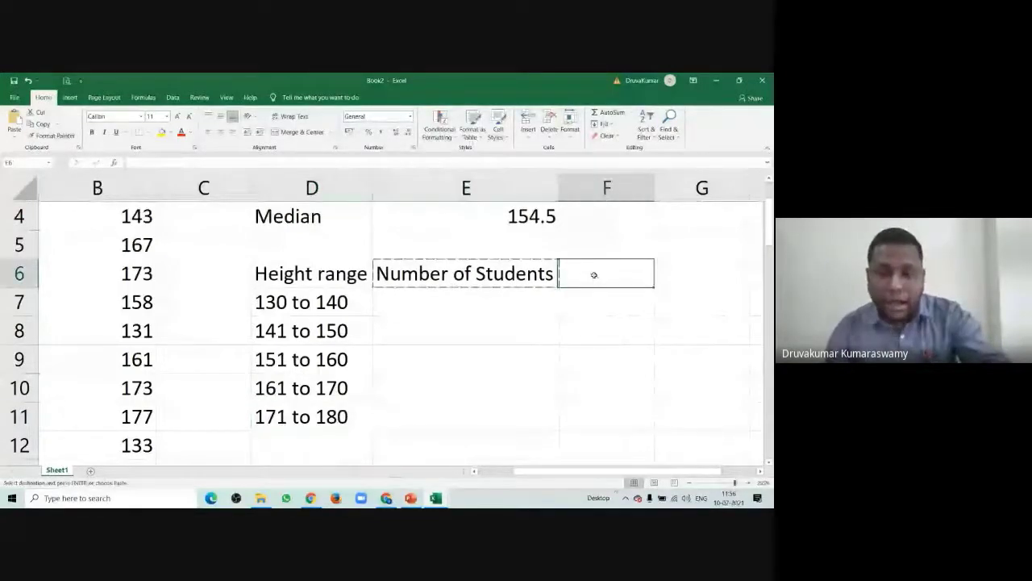
key(ctrl+v)
- Enter the heading "Upper limit" in cell E6
click(511, 279)
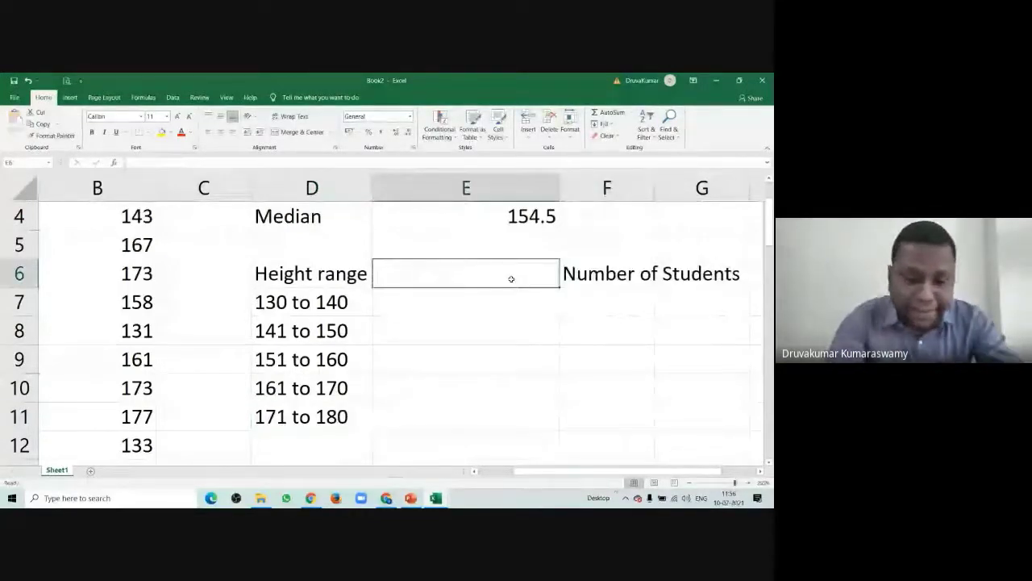
text(Upper)
text( lom)
text(it)
key(BackSpace)
key(BackSpace)
key(BackSpace)
key(BackSpace)
text(imit)
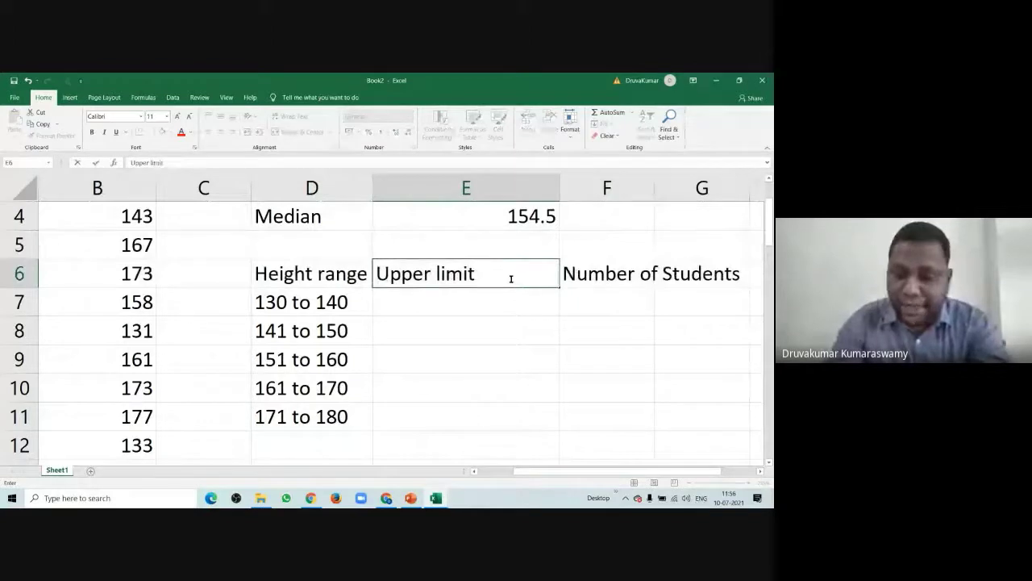
key(Return)
- Enter the upper limits 140, 150, 160, 170 and 180 in cells E7 to E11
text(140)
key(Return)
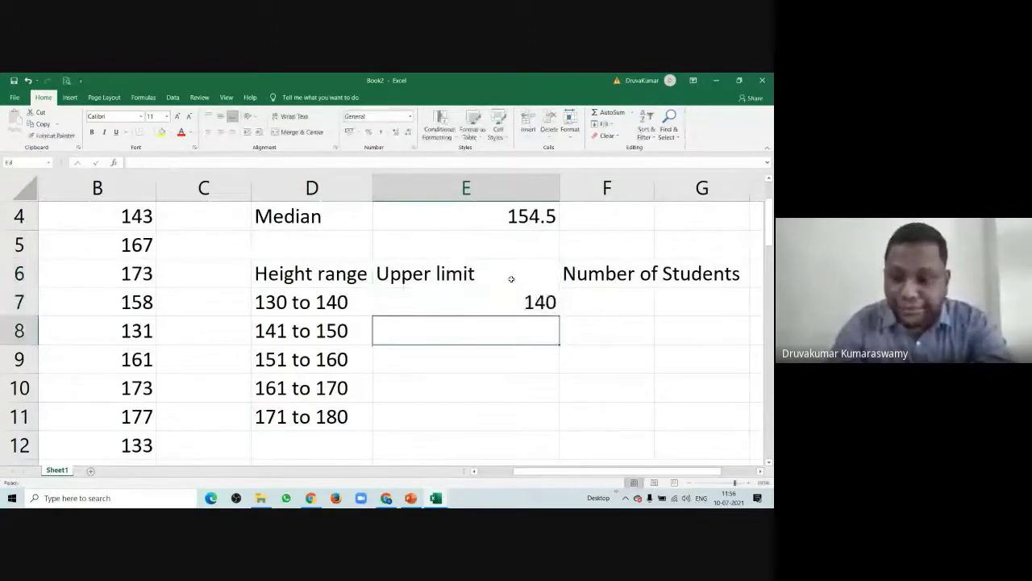
text(150)
key(Return)
text(1)
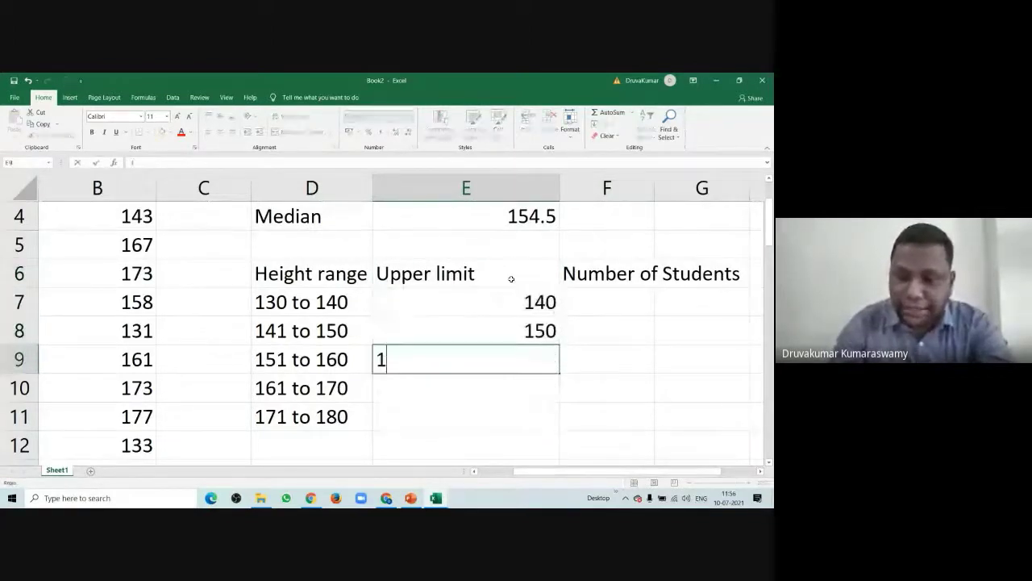
text(60)
key(Return)
text(170)
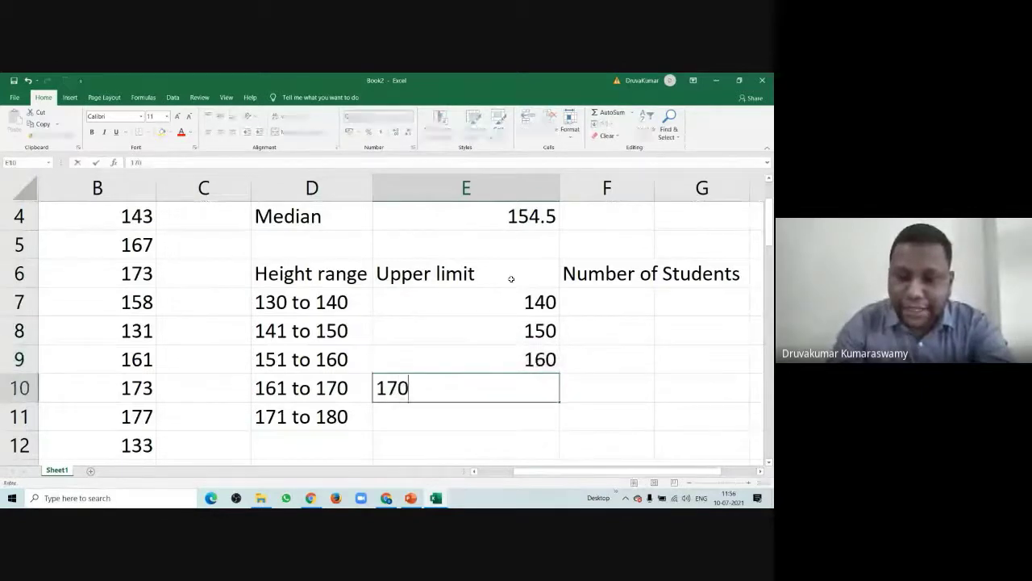
key(Return)
text(180)
key(Return)
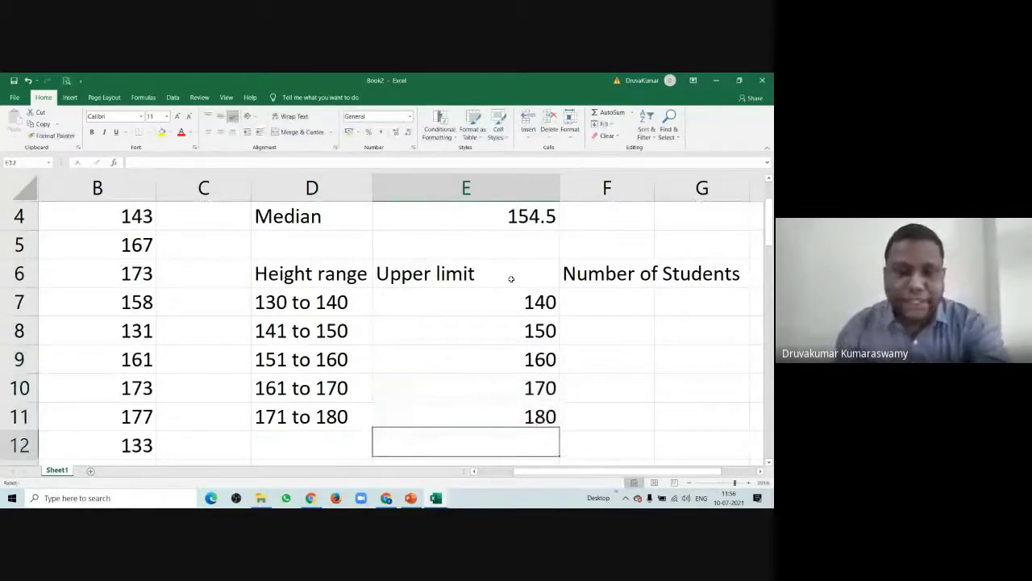
- Widen column F to fit the "Number of Students" heading and start a FREQUENCY formula across cells F7 to F11
drag(654, 188, 747, 179)
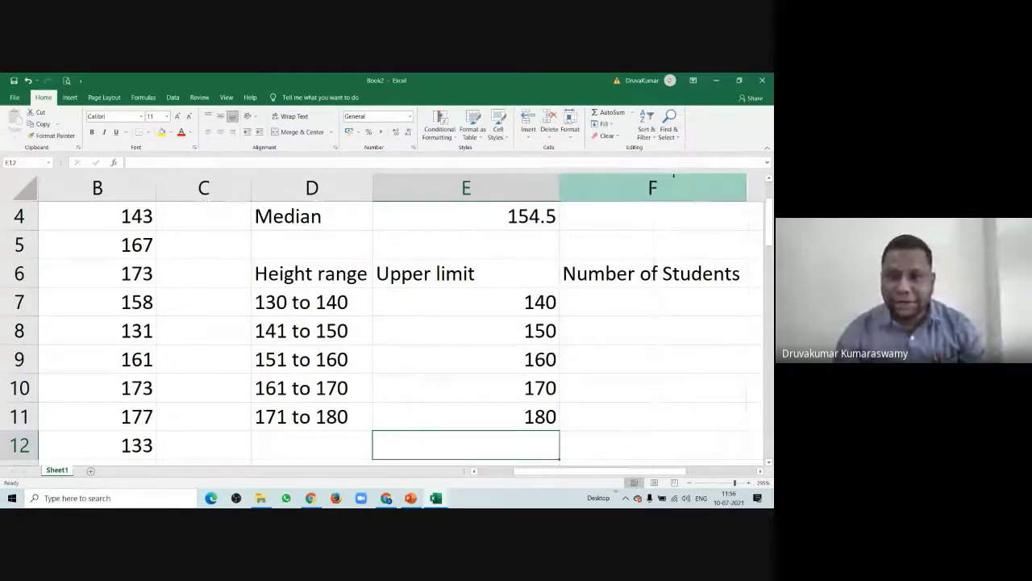
click(647, 300)
drag(643, 309, 644, 414)
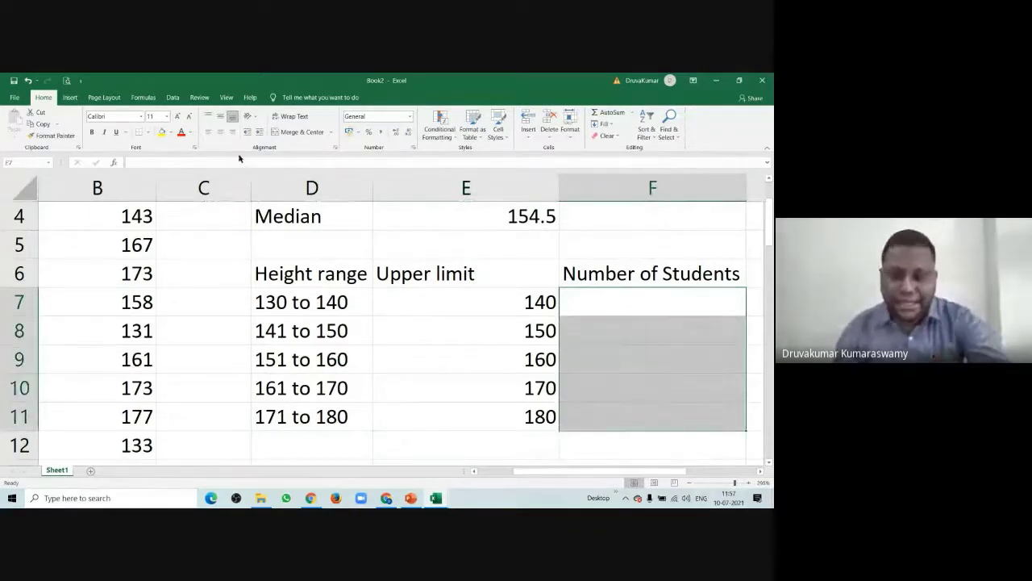
text(=)
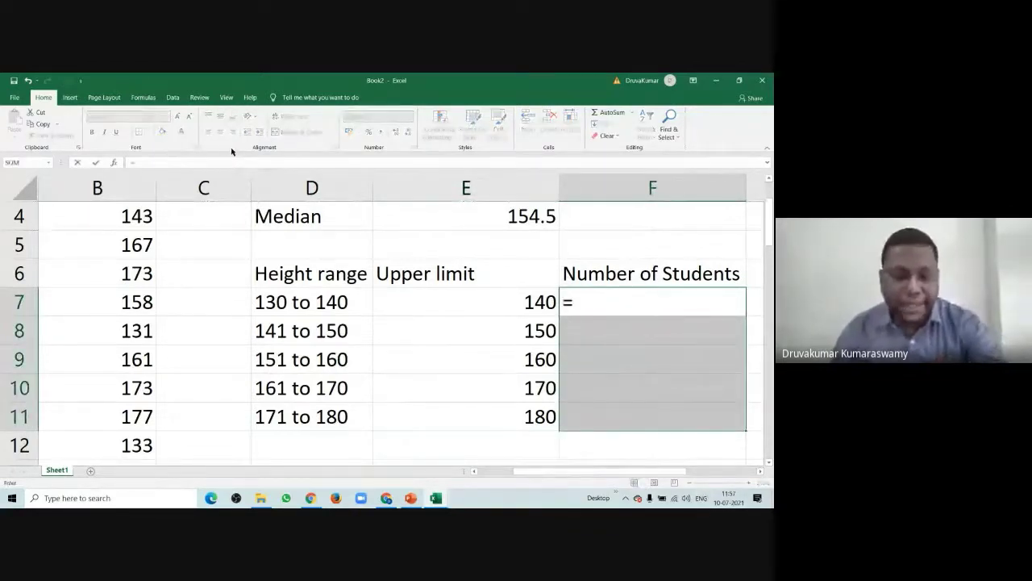
text(fre)
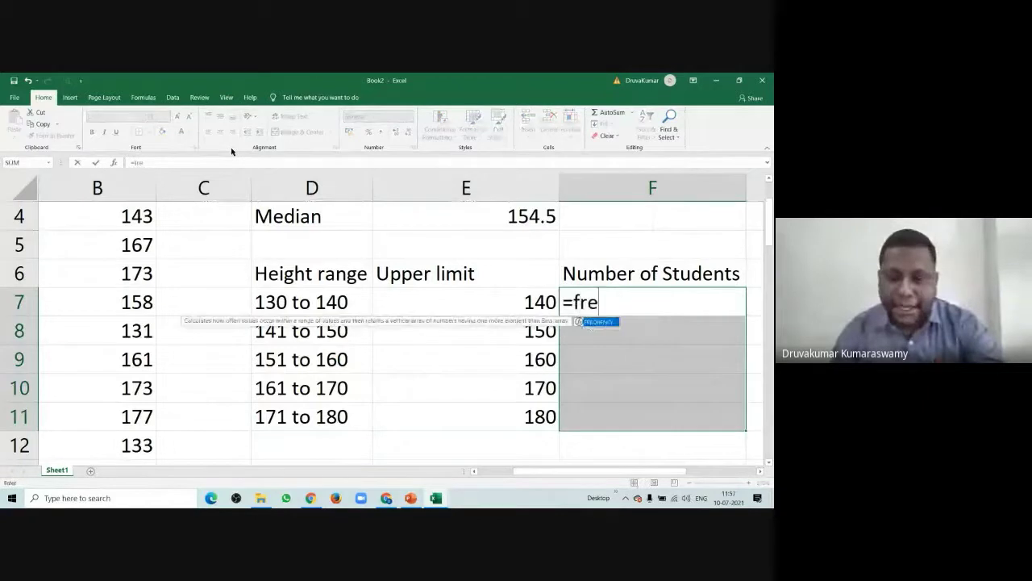
double_click(609, 322)
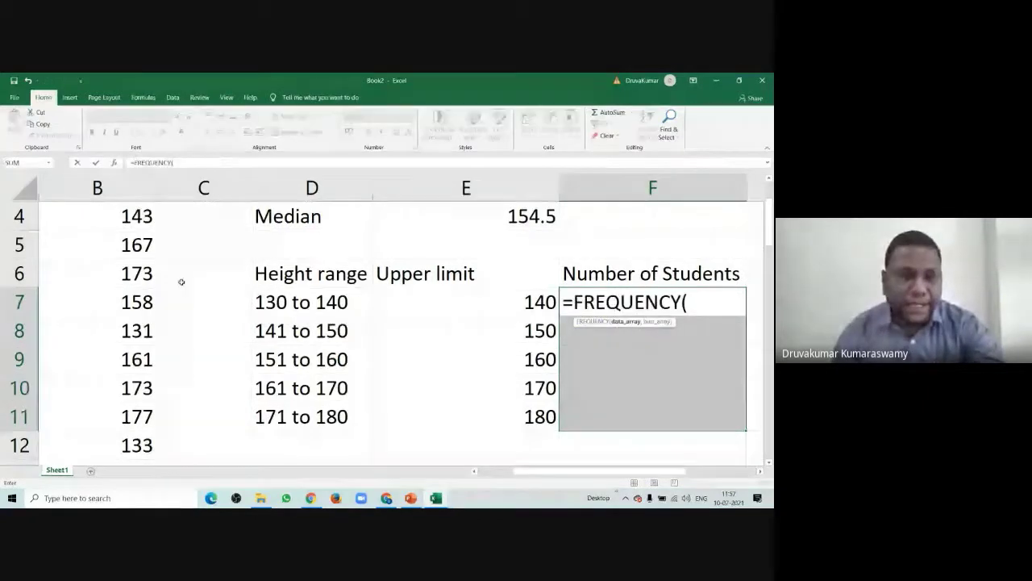
- Complete the formula as =FREQUENCY(B2:B51,E7:E11) and enter it as an array formula in the selected cells
scroll(182, 281, up, 1)
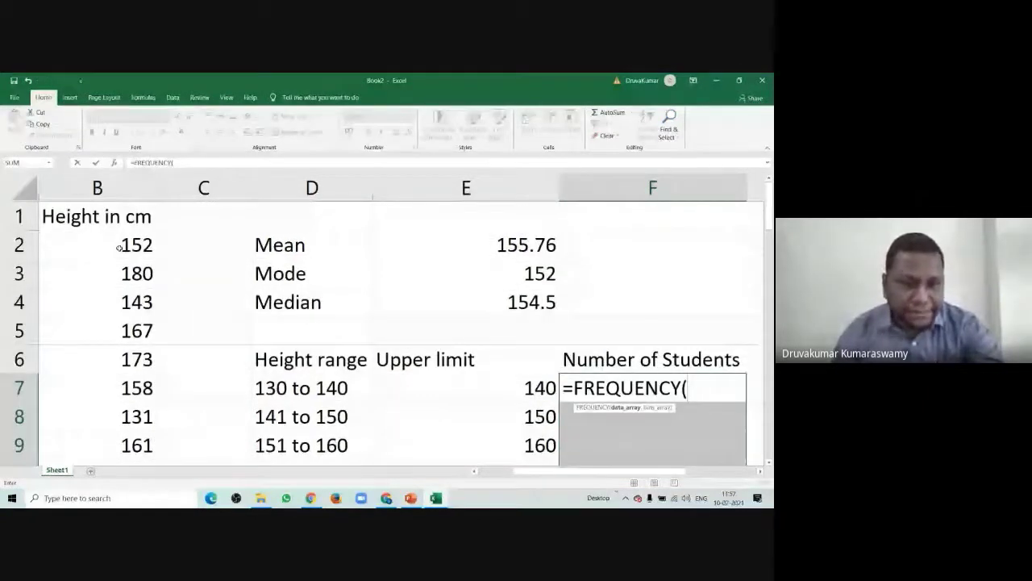
drag(119, 245, 139, 417)
scroll(302, 380, up, 13)
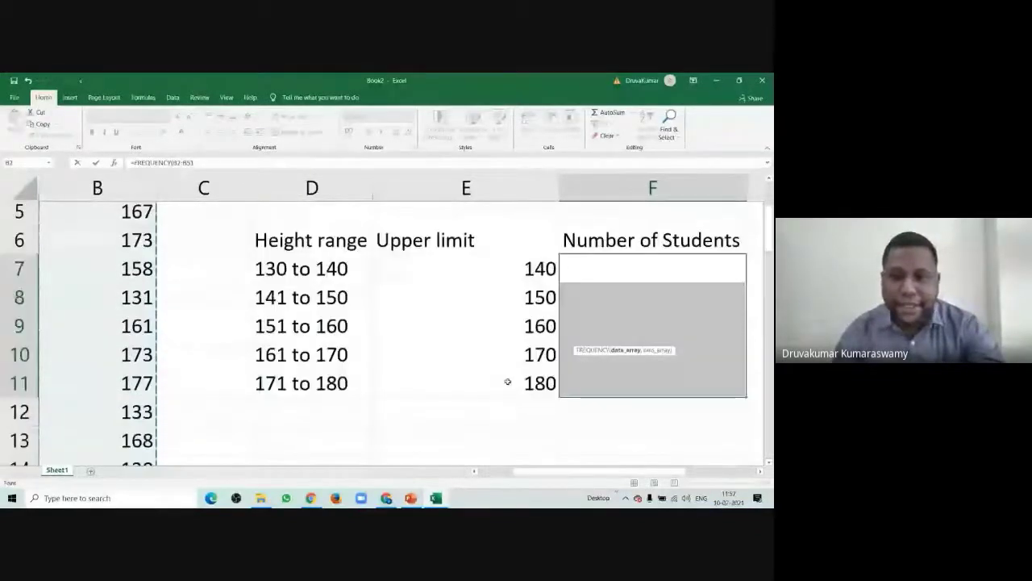
text(,)
drag(482, 267, 493, 389)
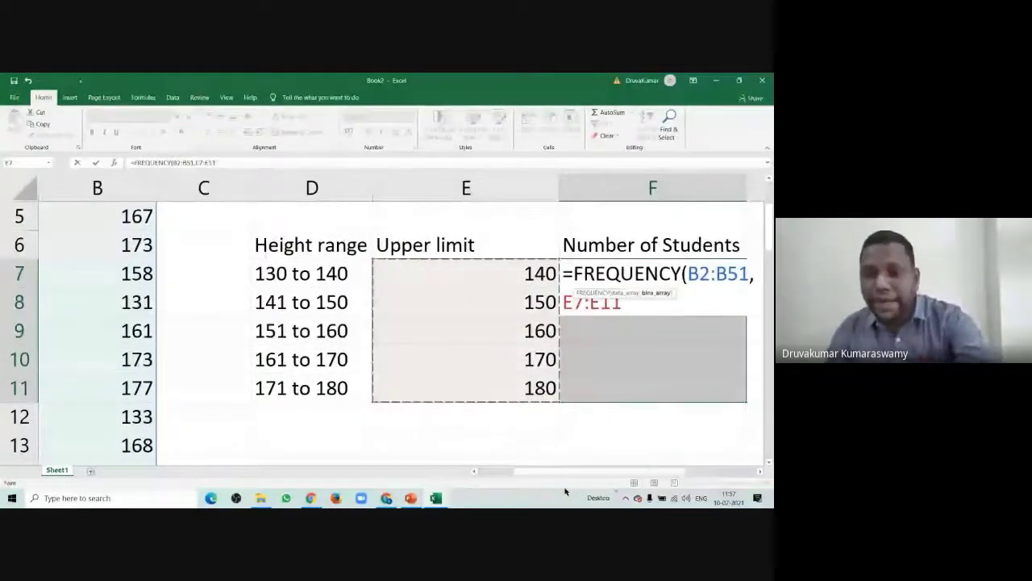
text())
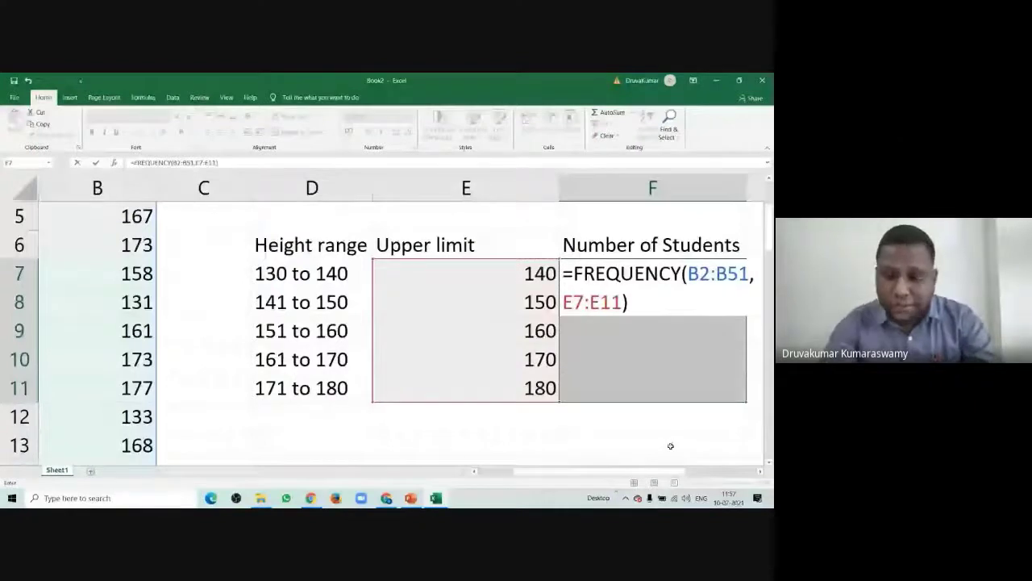
key(ctrl+shift+Return)
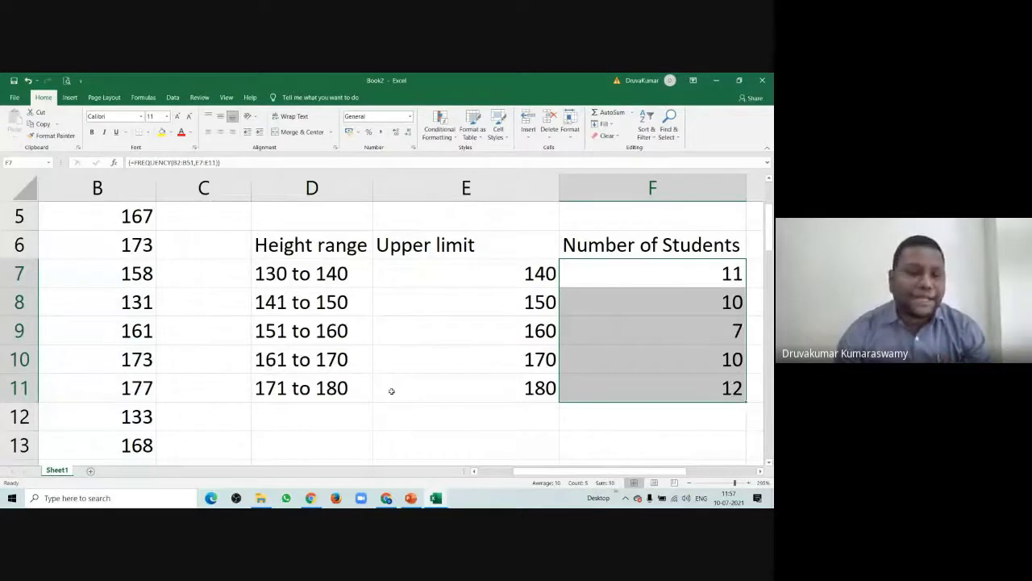
click(696, 416)
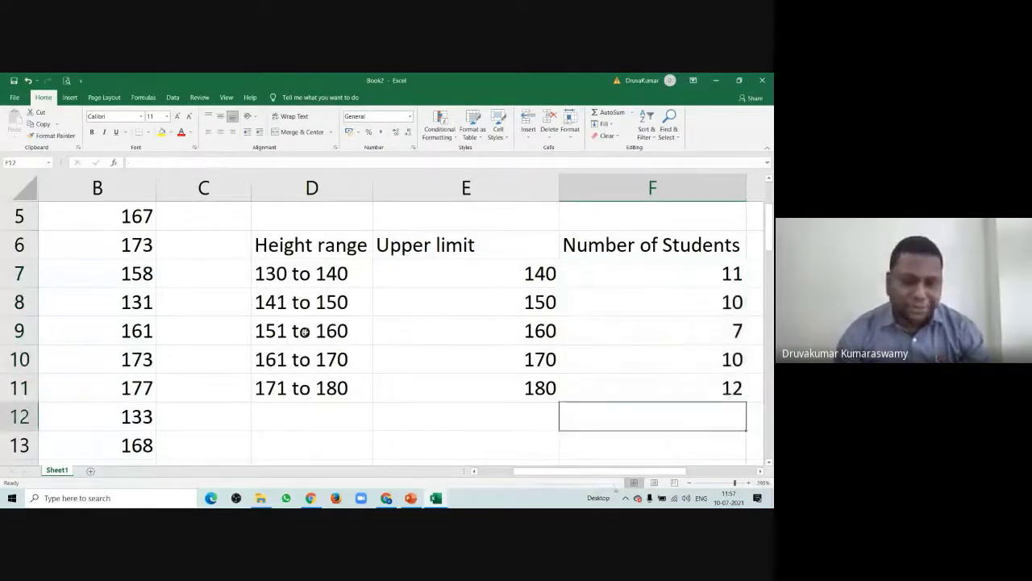
- Insert a 2-D clustered column chart from the Mean, Mode and Median data in cells D2 to E4
scroll(304, 333, down, 2)
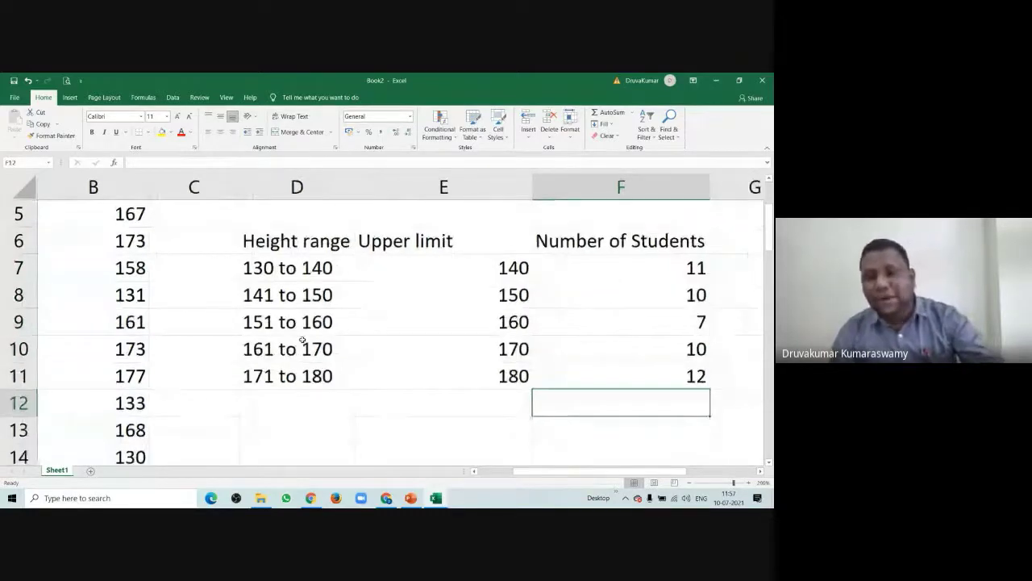
scroll(303, 340, down, 2)
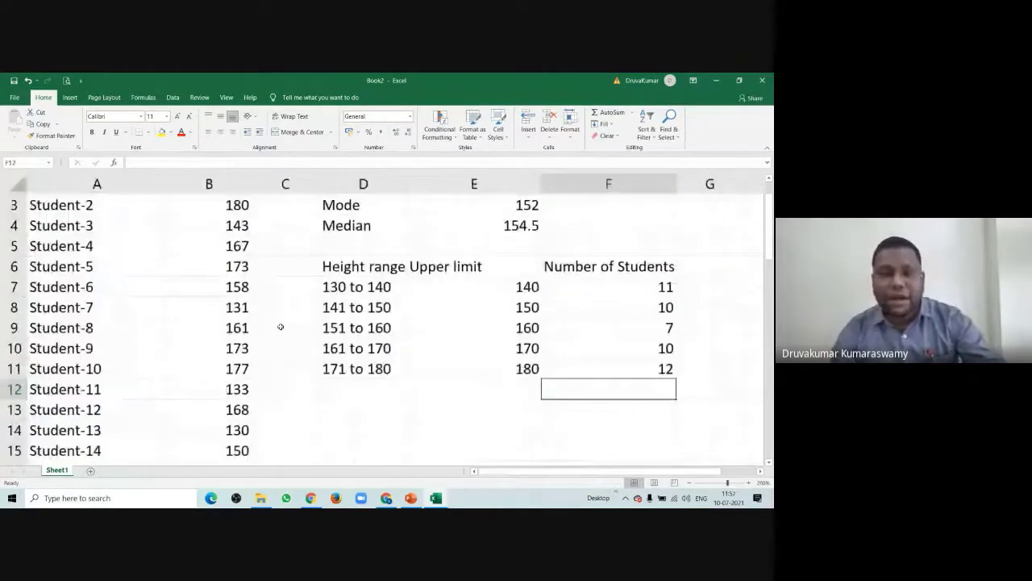
scroll(440, 385, down, 2)
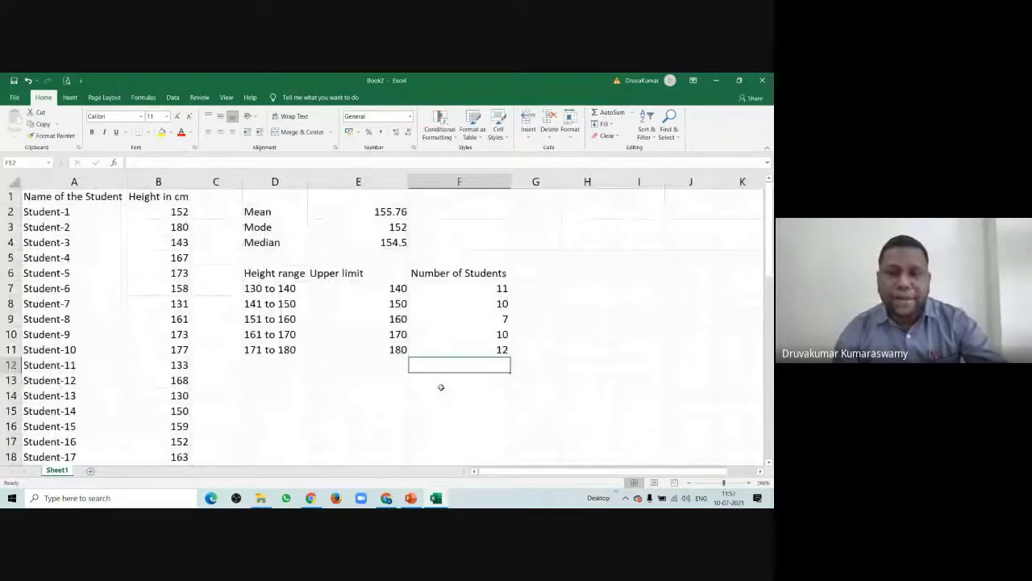
scroll(441, 387, down, 2)
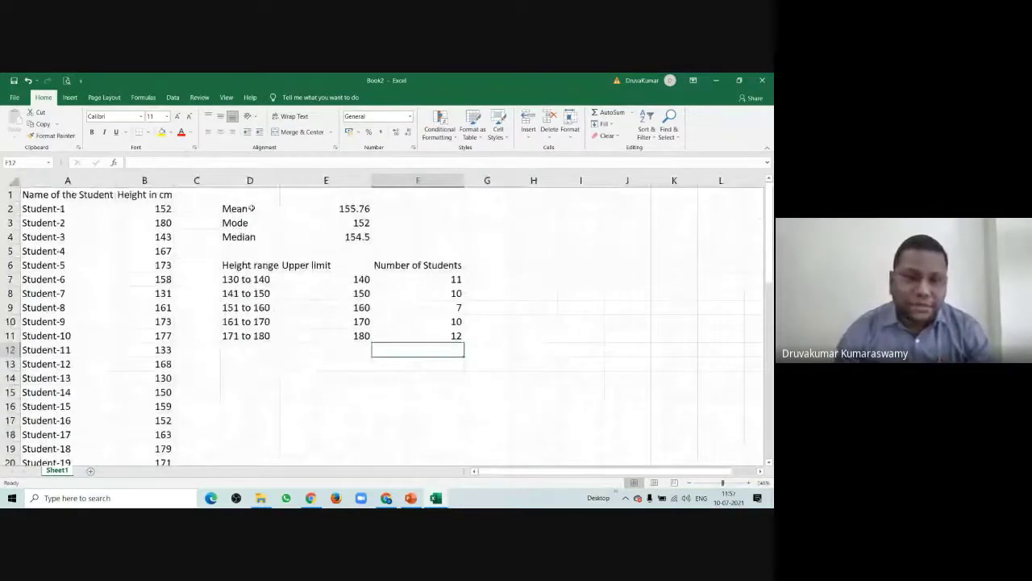
drag(252, 209, 319, 234)
drag(242, 208, 341, 237)
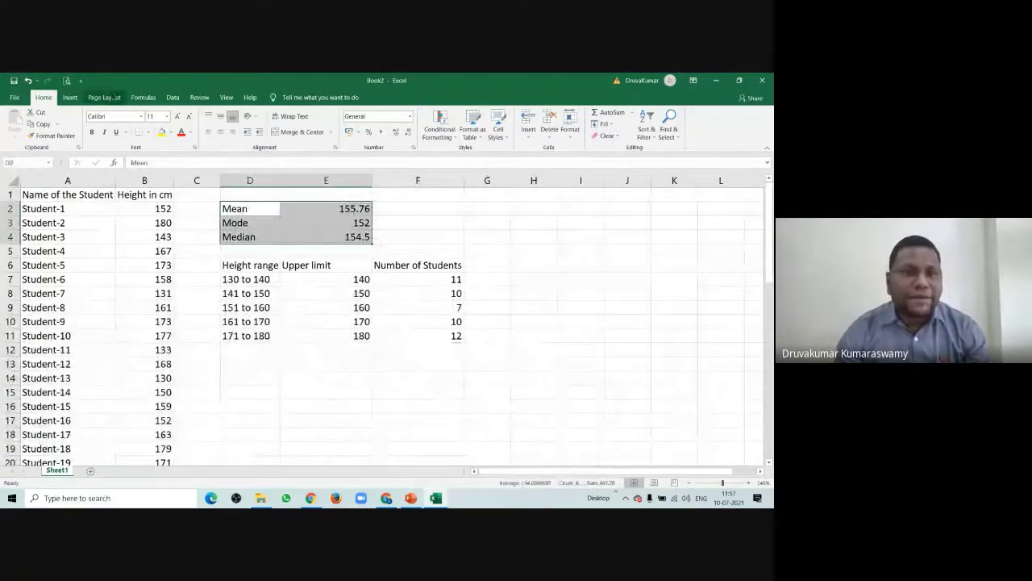
click(71, 98)
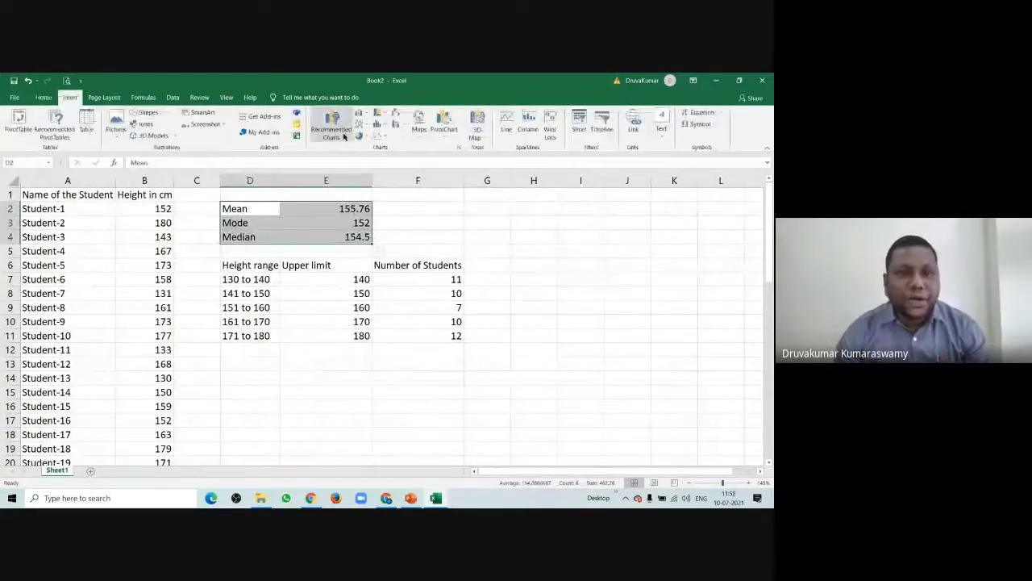
click(362, 115)
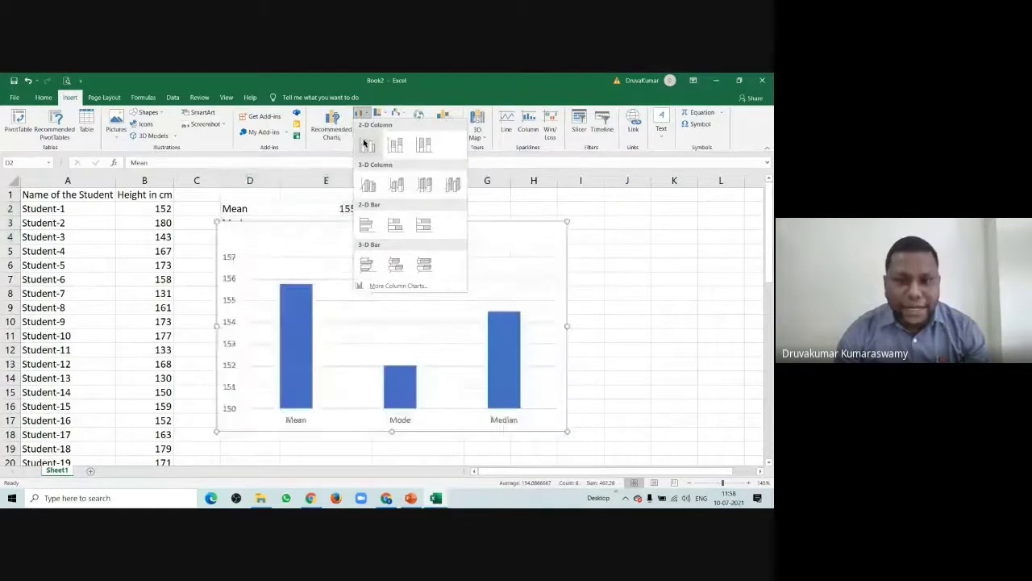
click(364, 142)
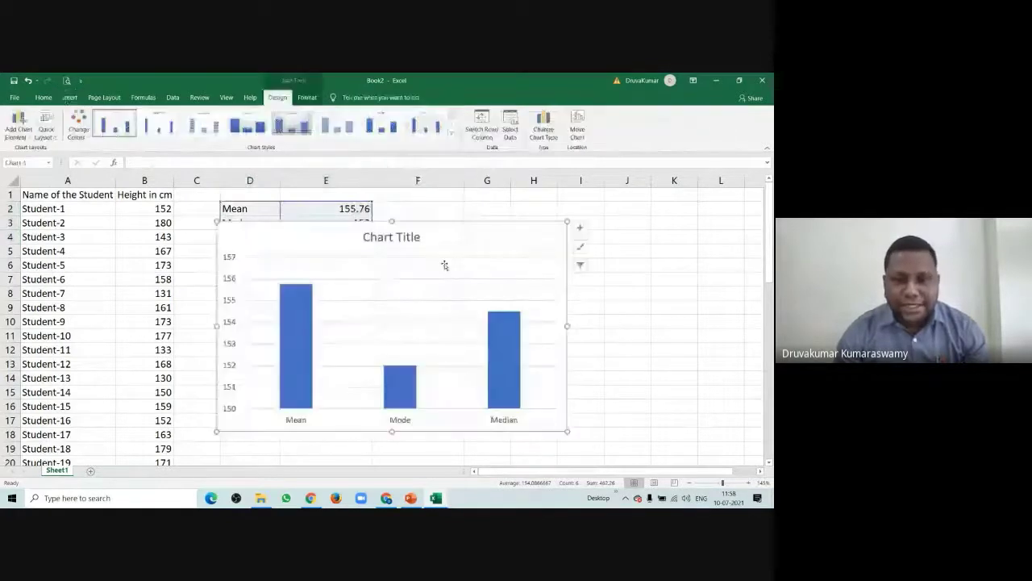
- Move the column chart below the height range table so that both data tables are uncovered
drag(445, 265, 477, 348)
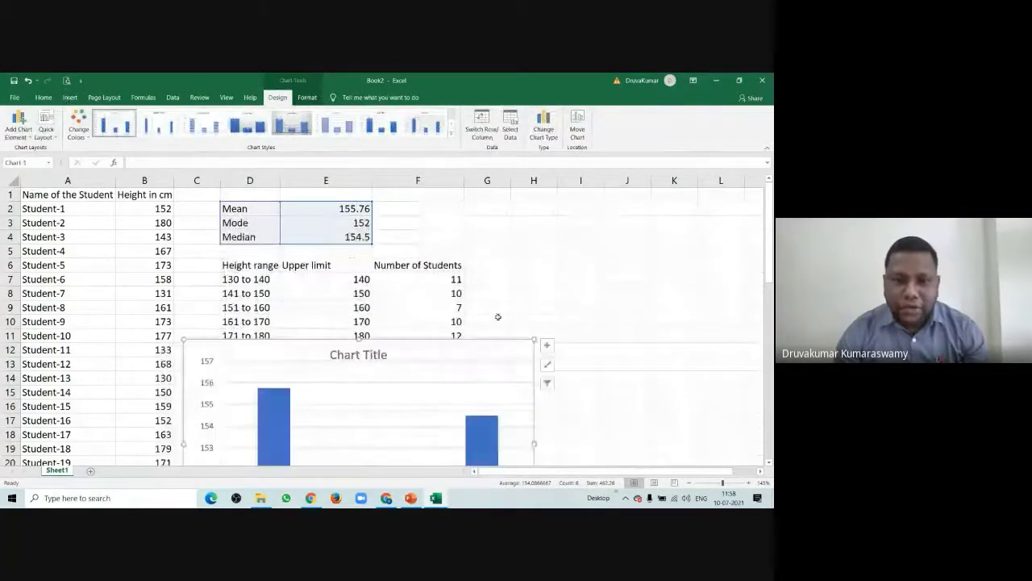
ctrl+scroll(510, 290, down, 2)
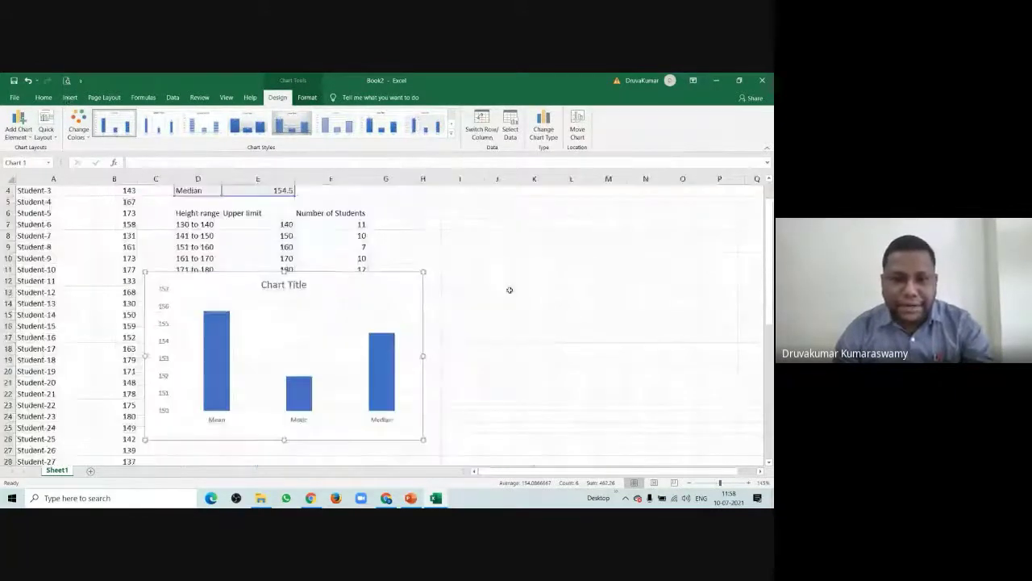
scroll(377, 325, up, 1)
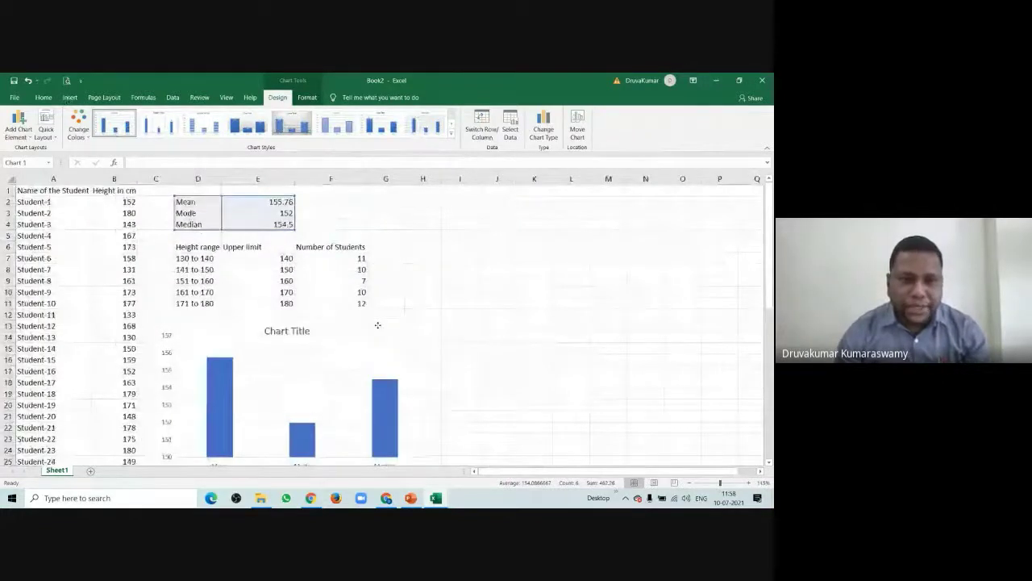
scroll(378, 325, down, 1)
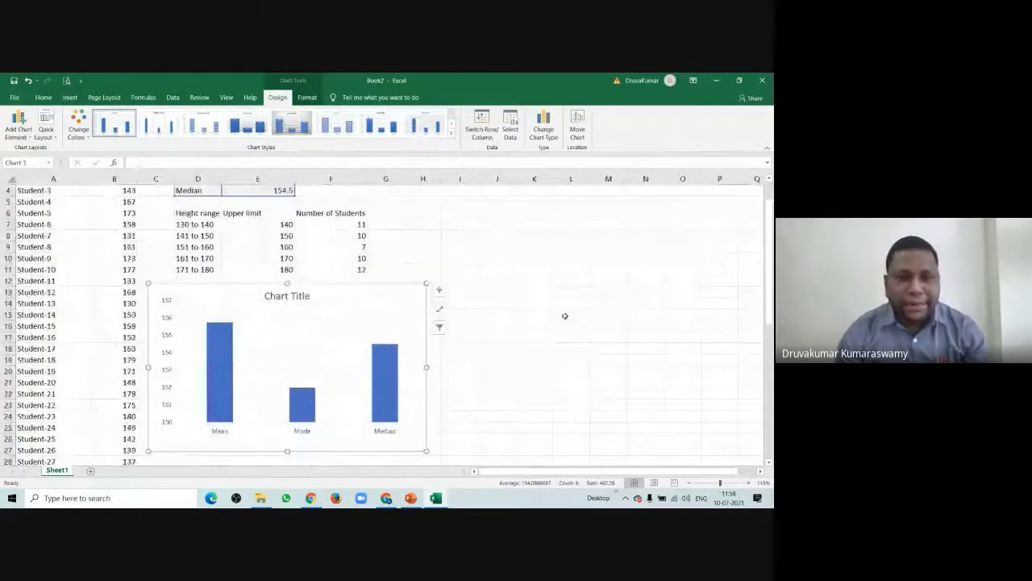
- Set the gap width of the chart's data series to 0%
right_click(324, 399)
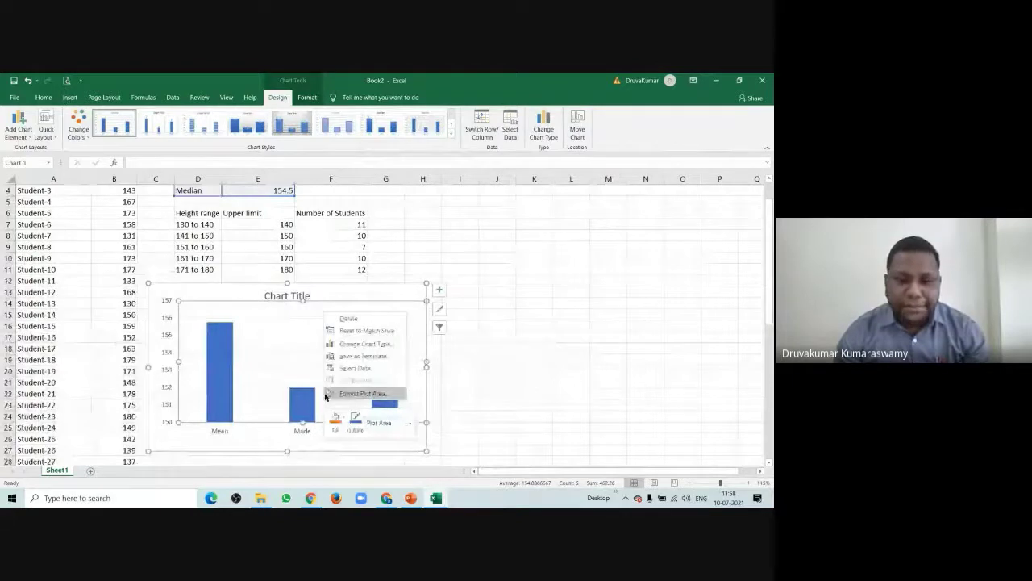
click(362, 394)
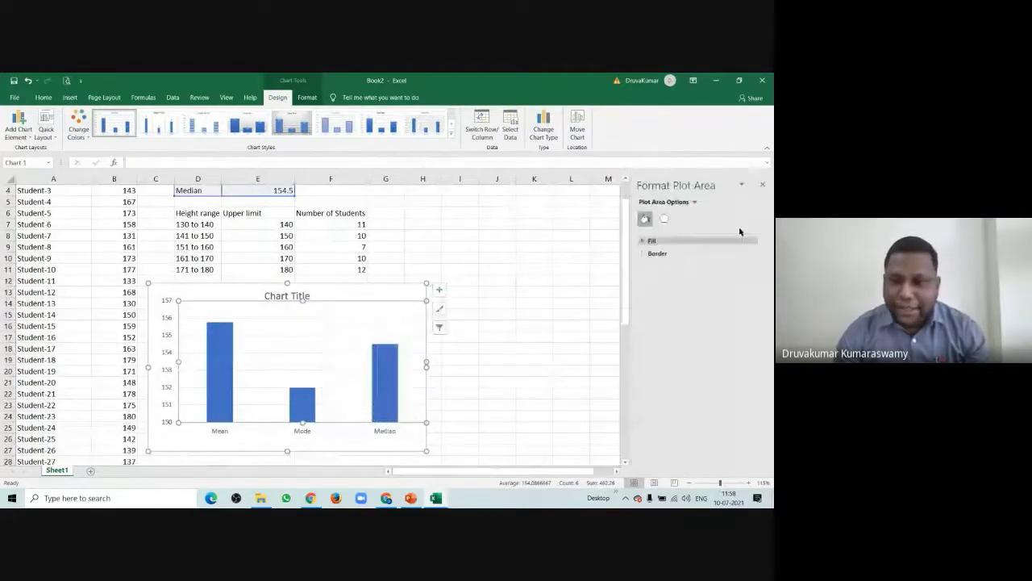
click(692, 201)
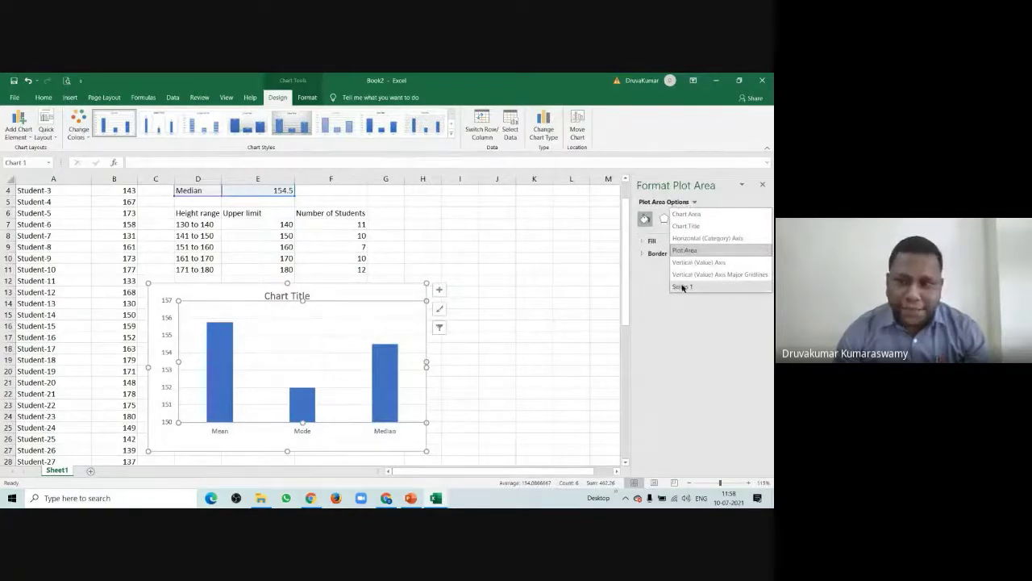
click(683, 287)
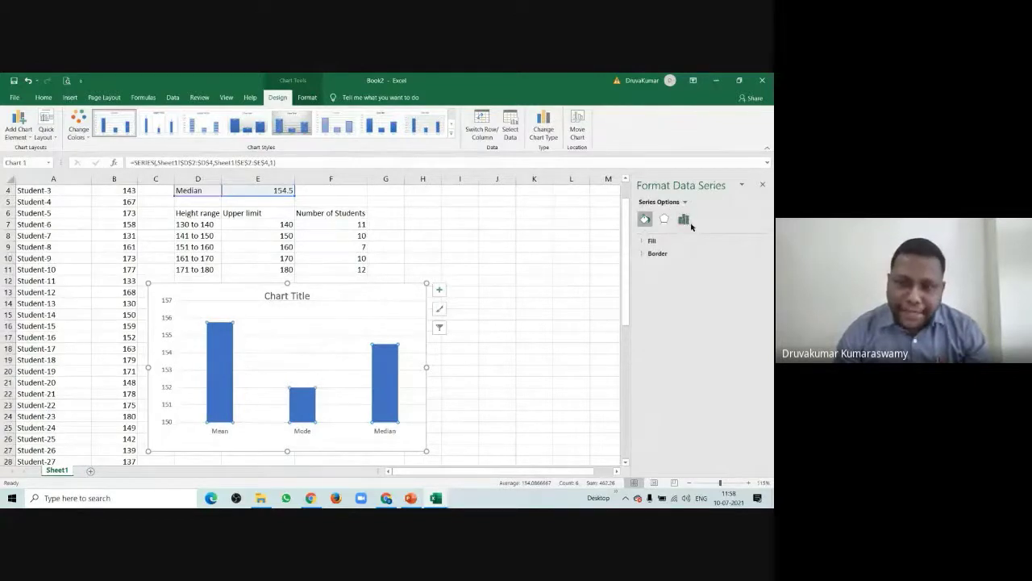
click(684, 219)
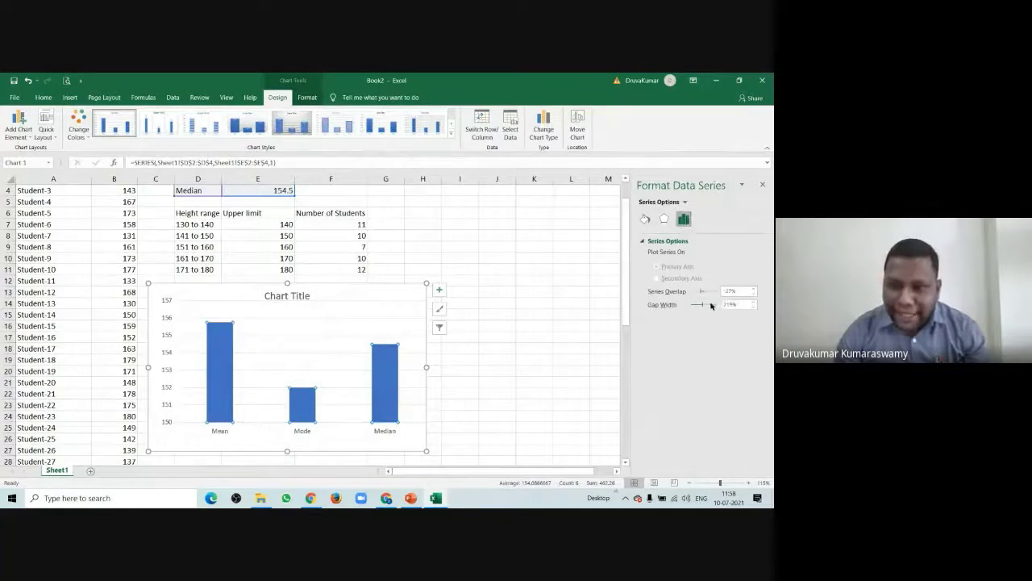
drag(704, 306, 643, 363)
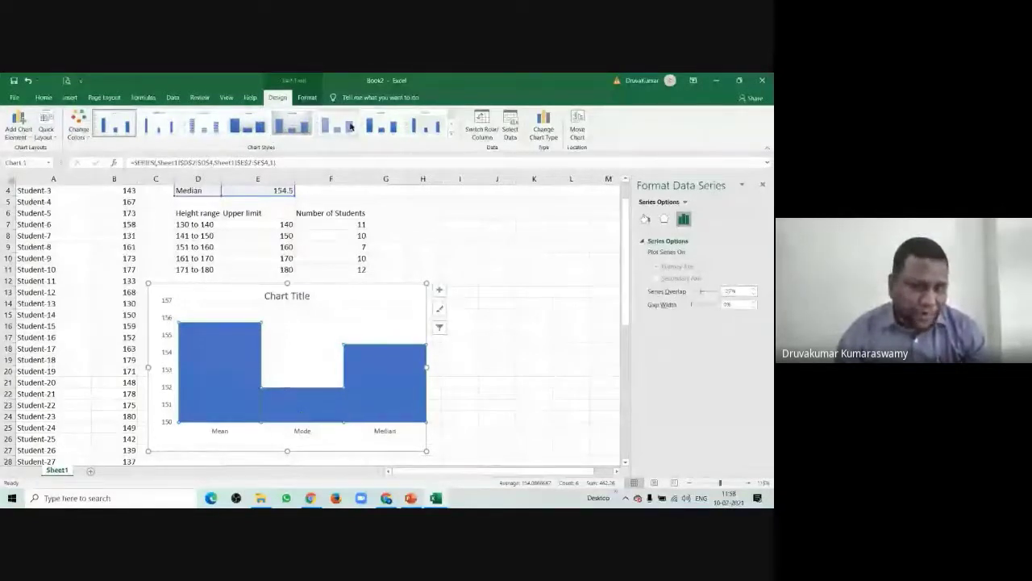
- Apply the dark chart style with outlined columns and browse the available chart colour palettes
click(451, 133)
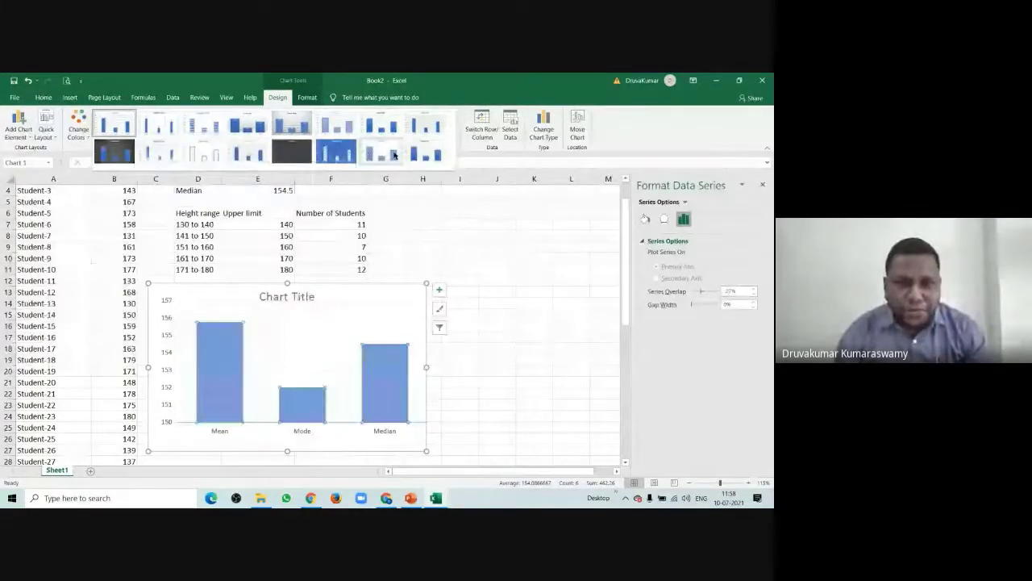
click(308, 157)
click(80, 125)
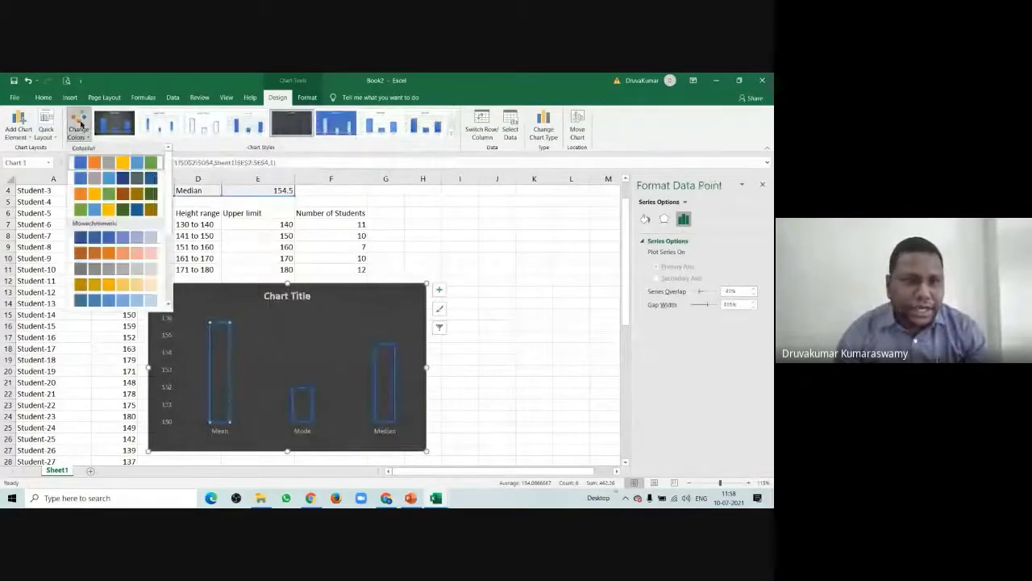
click(80, 125)
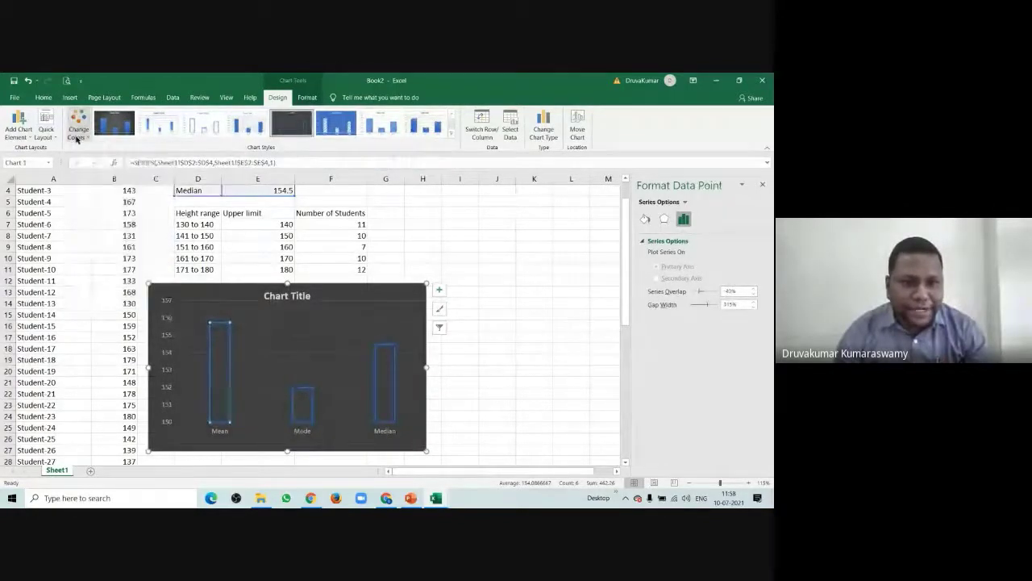
click(77, 123)
click(271, 425)
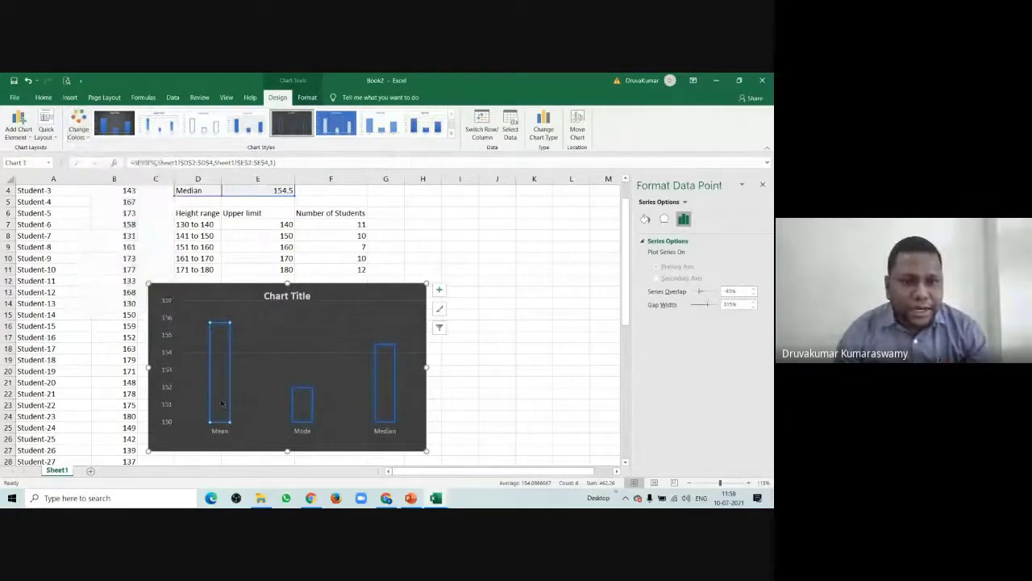
- Apply the light chart style with solid blue columns and look through the chart colour palettes
click(257, 134)
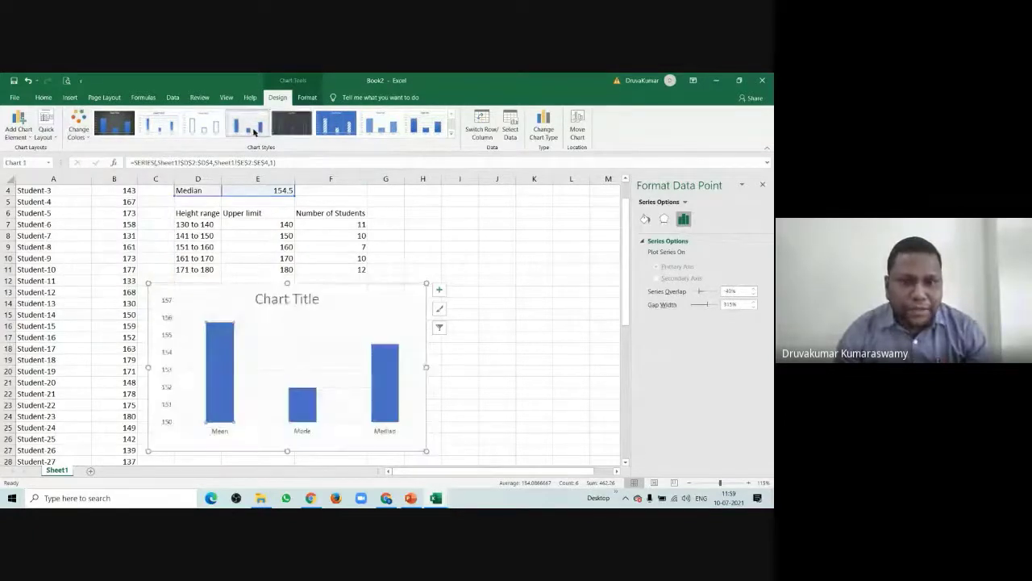
click(79, 129)
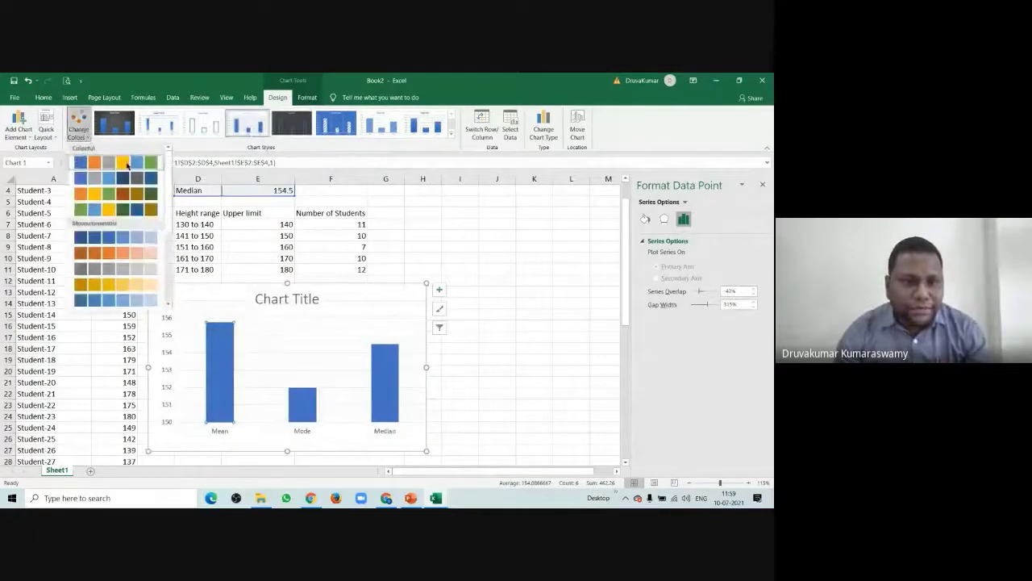
key(Escape)
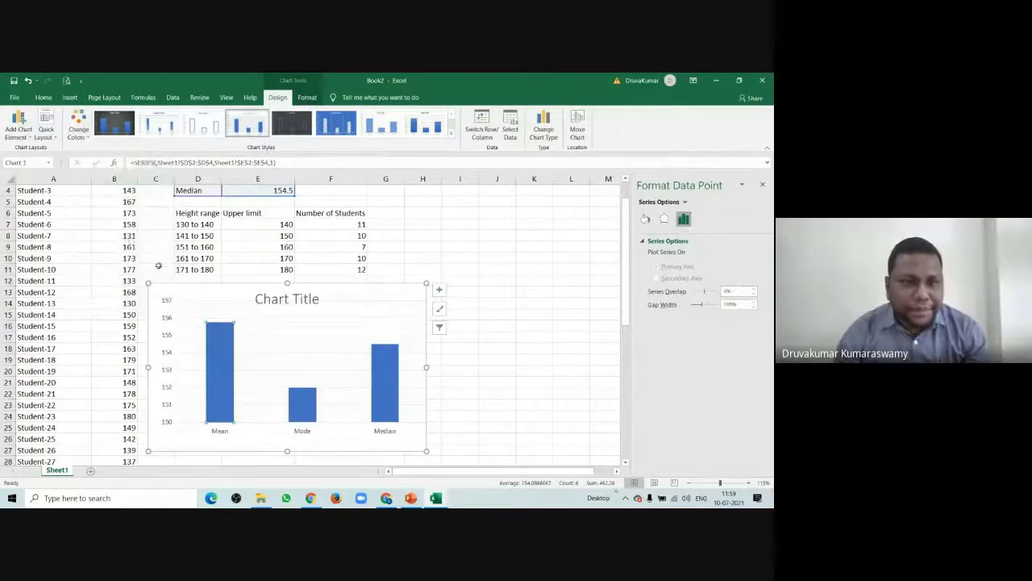
- Fill all columns of the chart with the orange theme colour
click(43, 97)
click(238, 391)
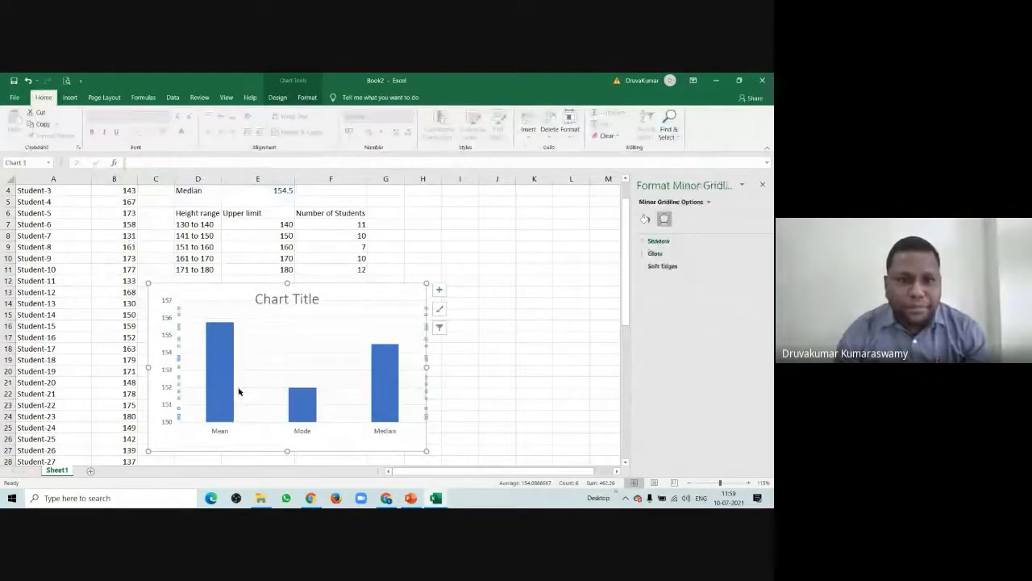
click(231, 387)
click(172, 135)
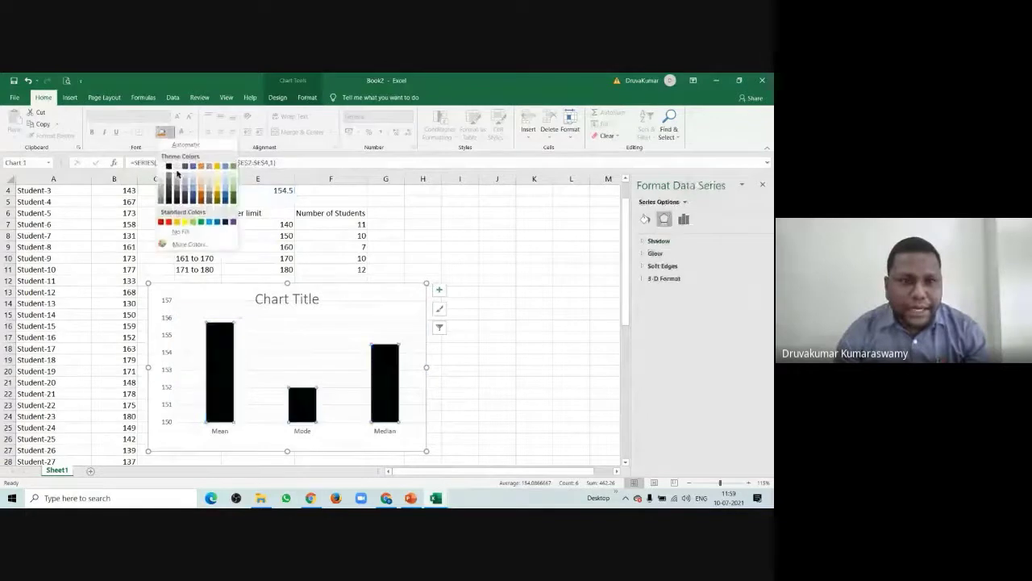
click(202, 166)
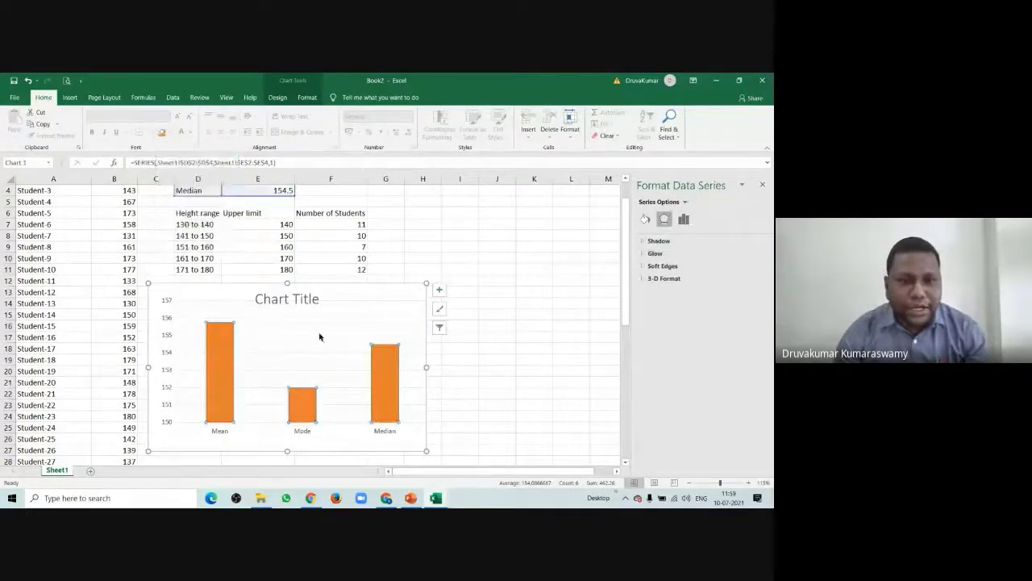
click(646, 220)
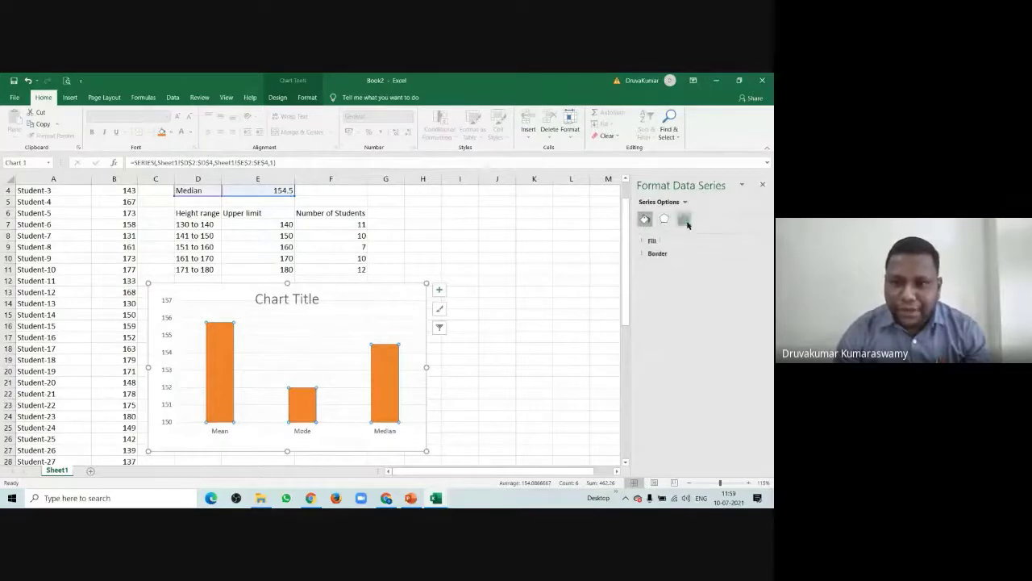
click(683, 219)
click(663, 220)
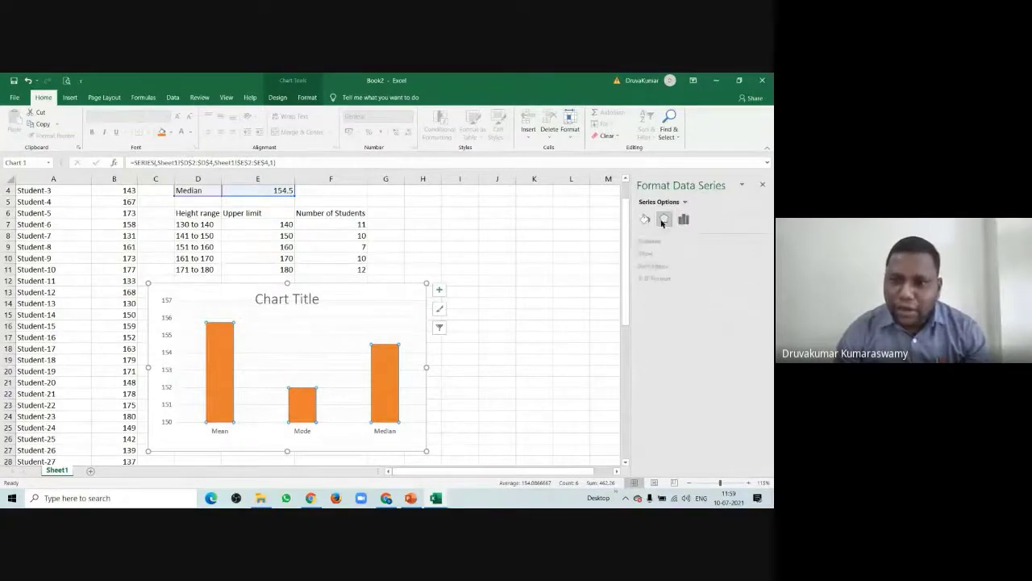
click(399, 396)
click(258, 376)
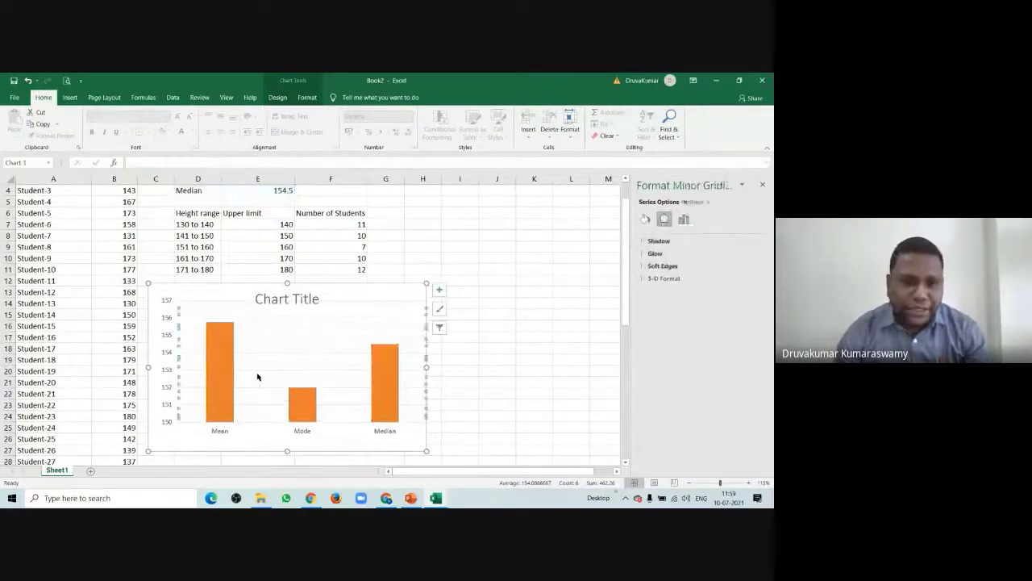
- Recolour the chart's data series with the second Colorful palette
click(224, 367)
click(278, 96)
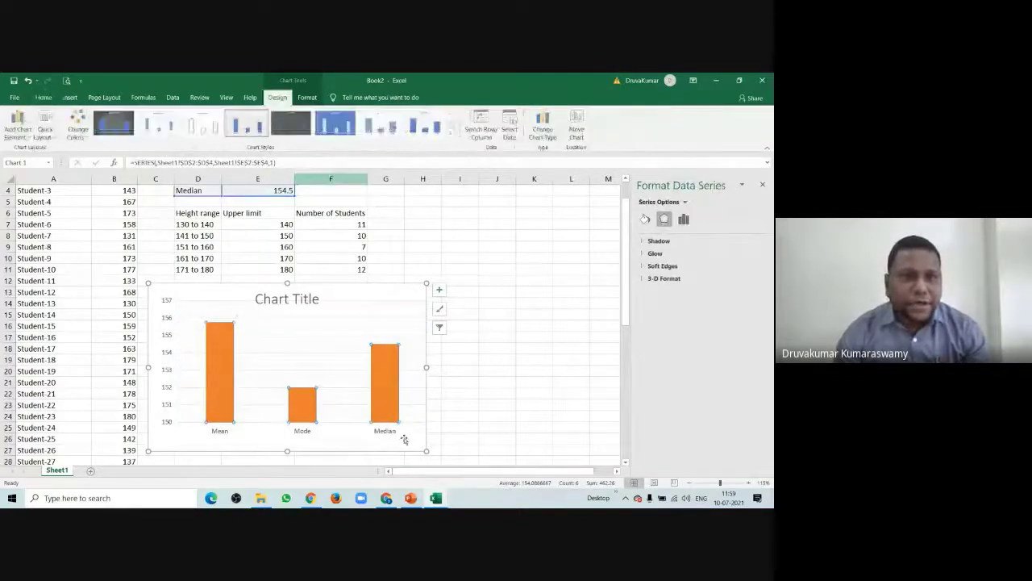
click(79, 130)
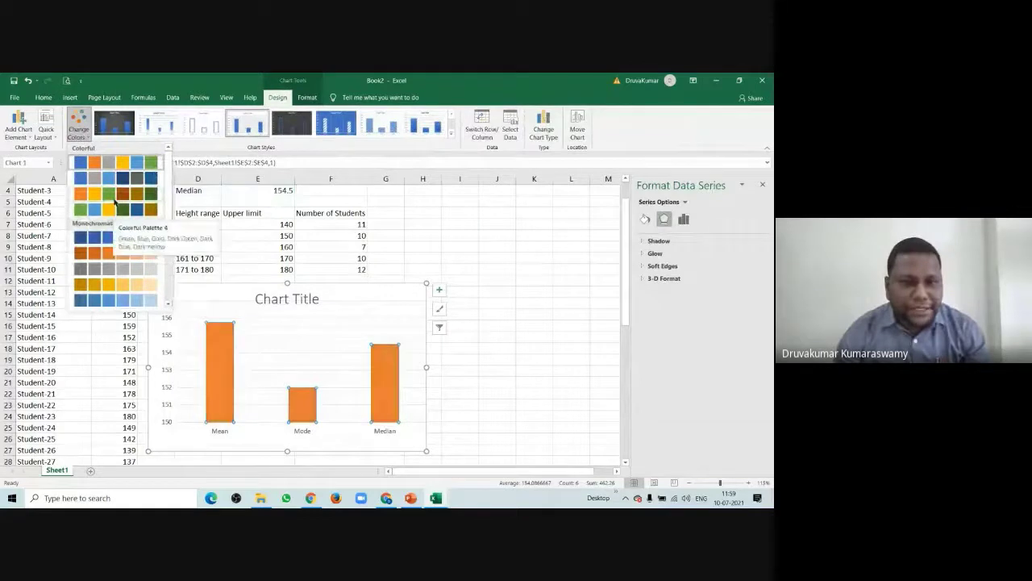
click(101, 181)
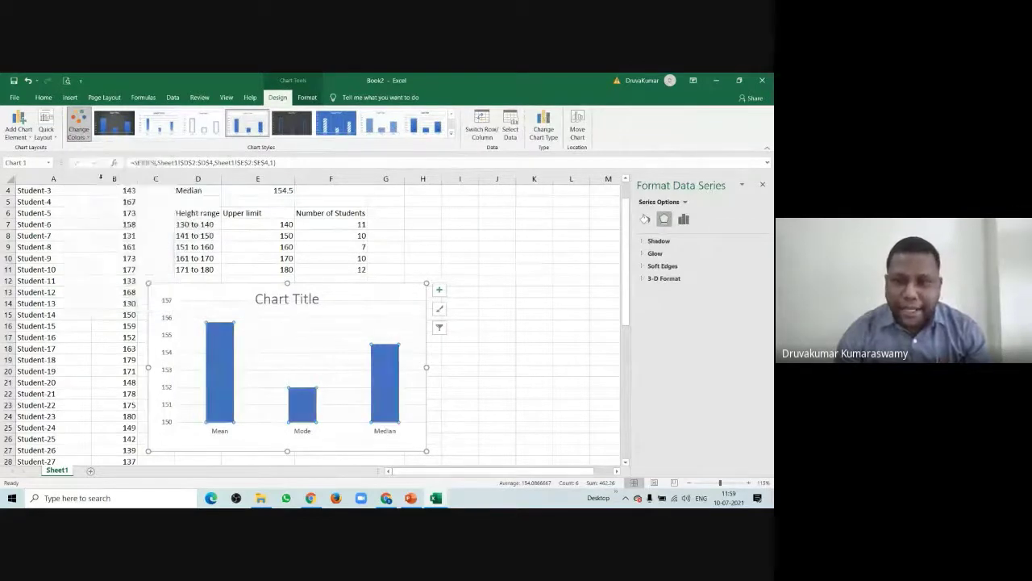
- Set the data series gap width to 0% and recolour the columns with the orange monochromatic palette
click(685, 219)
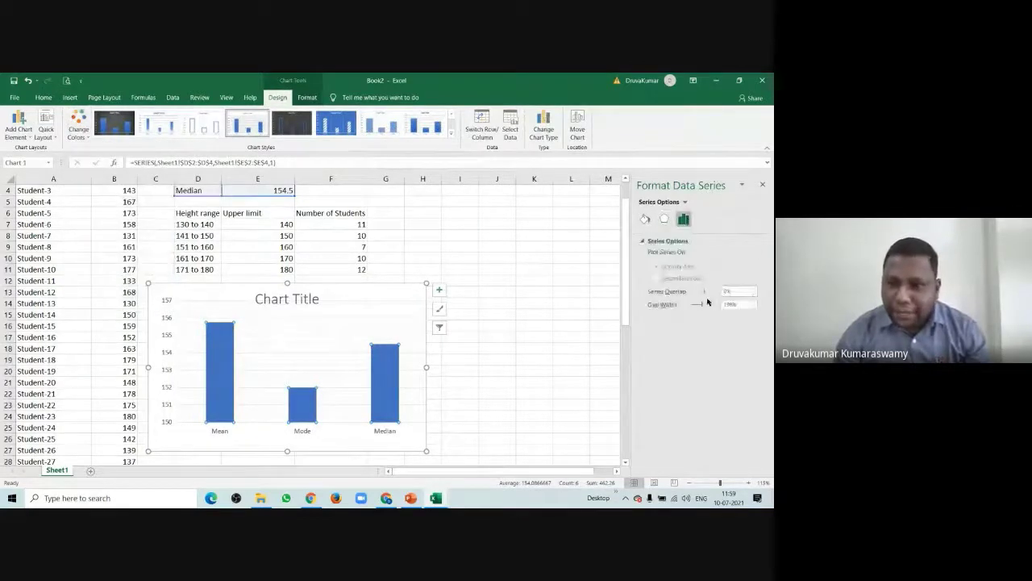
drag(701, 305, 681, 304)
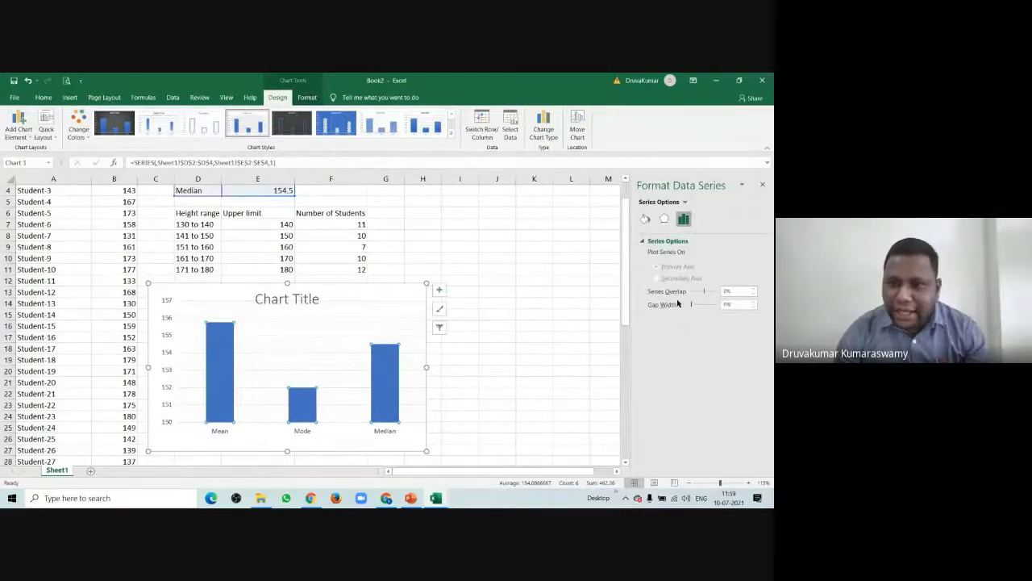
click(80, 131)
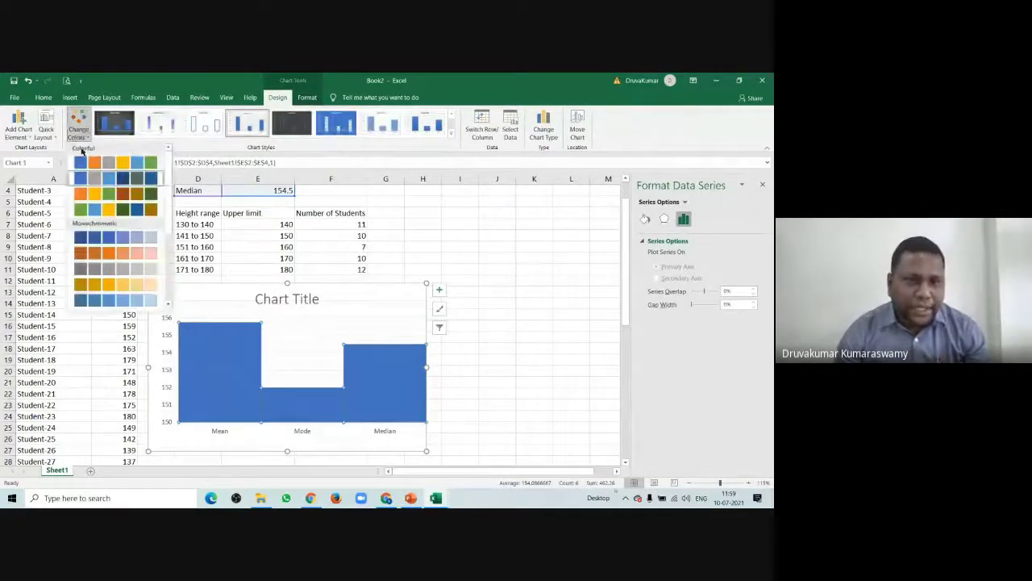
click(92, 256)
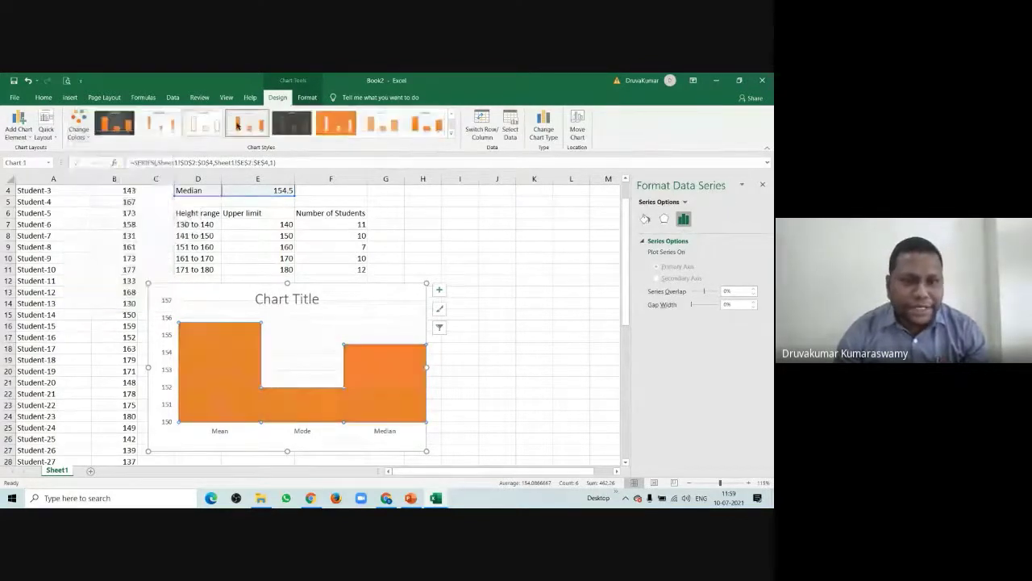
click(77, 127)
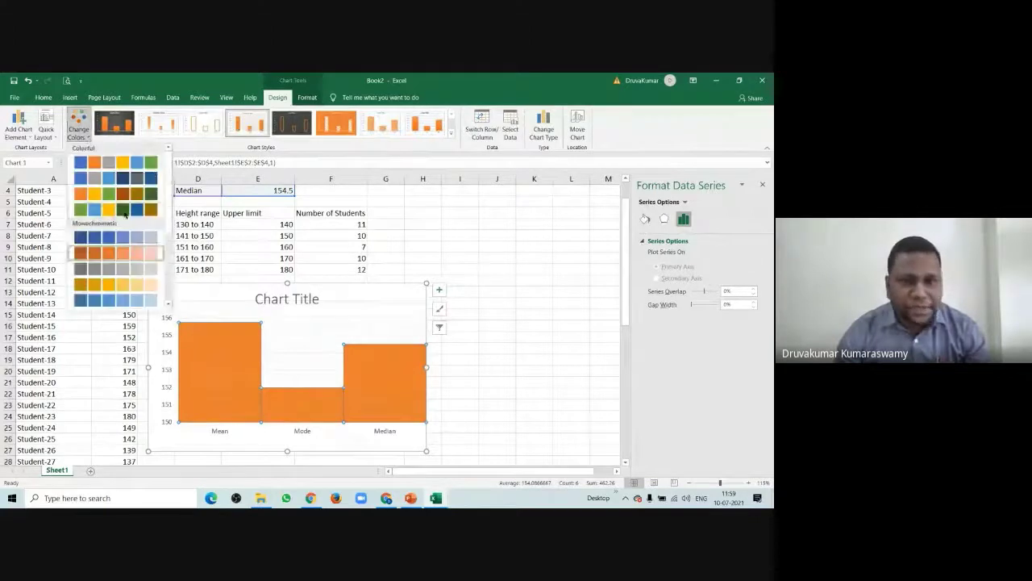
- Add primary horizontal and primary vertical axis titles to the column chart
click(31, 139)
mouse_move(34, 150)
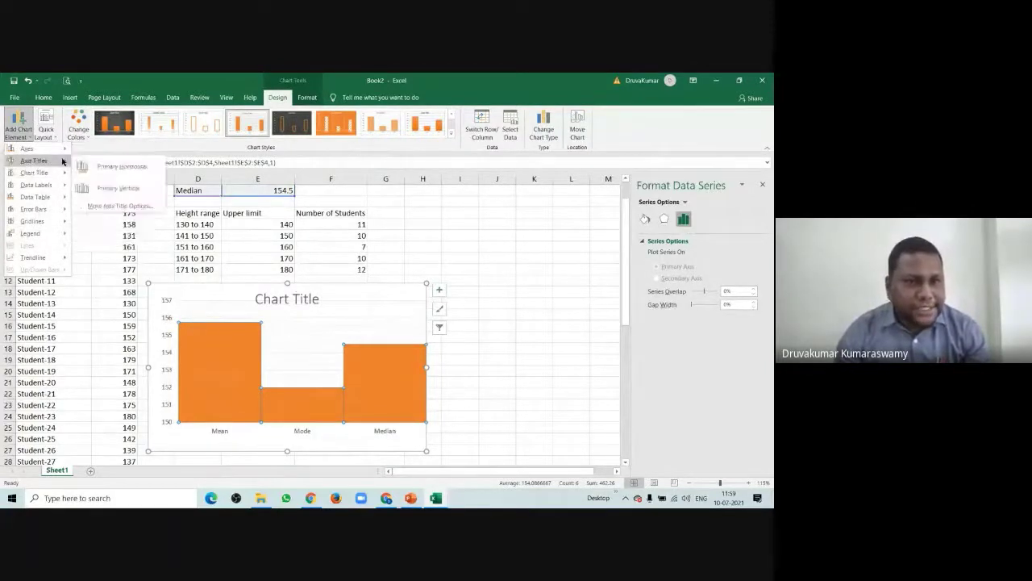
click(136, 173)
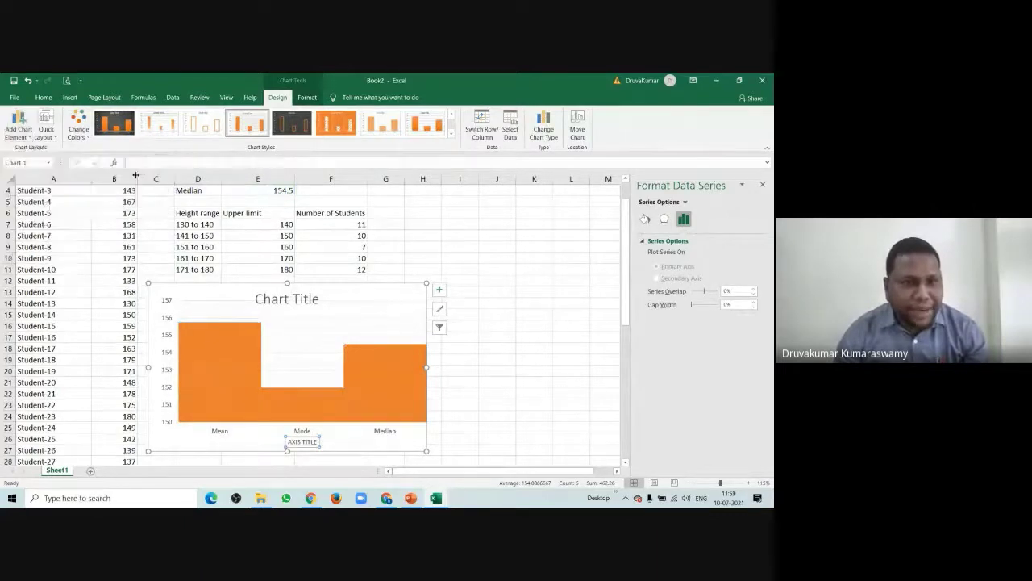
click(18, 128)
mouse_move(56, 160)
click(113, 188)
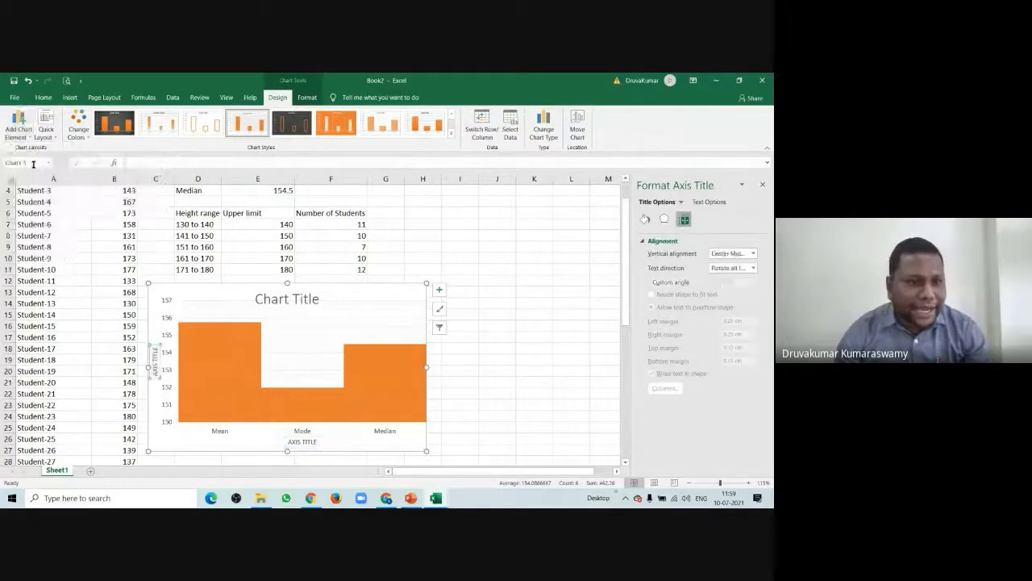
- Place the chart title with the Above Chart option
click(28, 137)
mouse_move(62, 171)
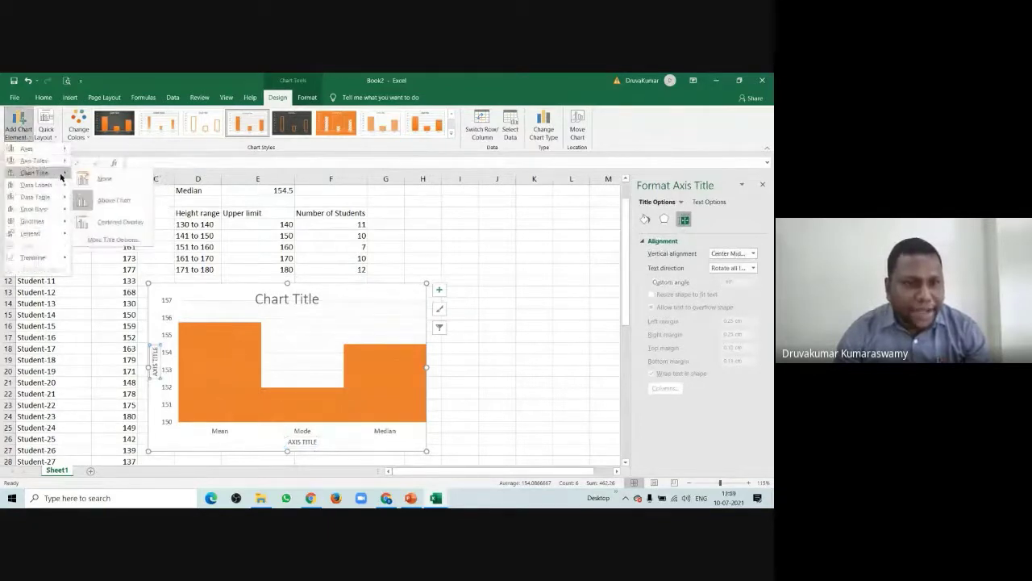
click(115, 203)
- Add data labels centred inside the Mean, Mode and Median columns
click(20, 128)
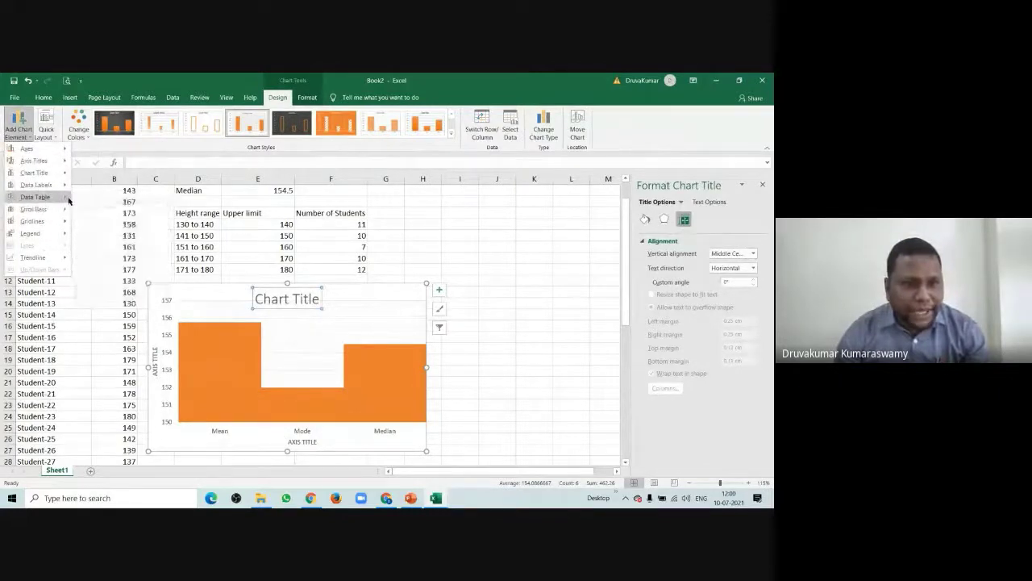
mouse_move(69, 200)
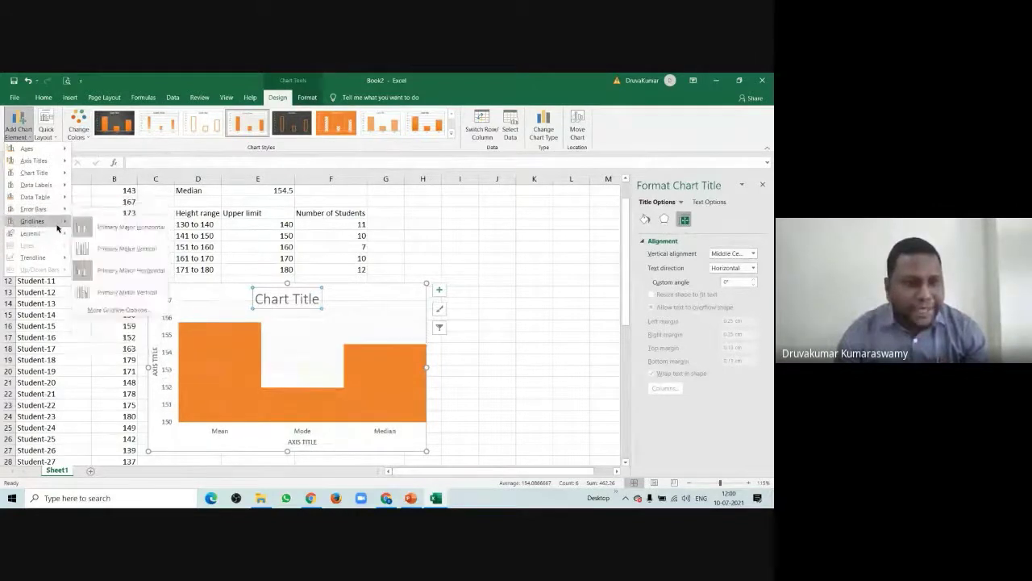
mouse_move(60, 254)
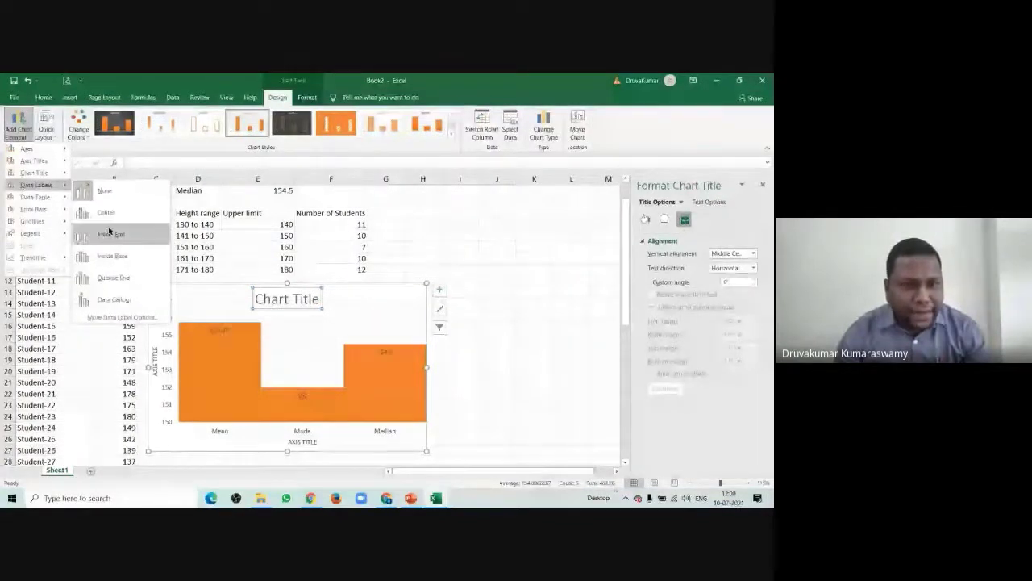
click(105, 212)
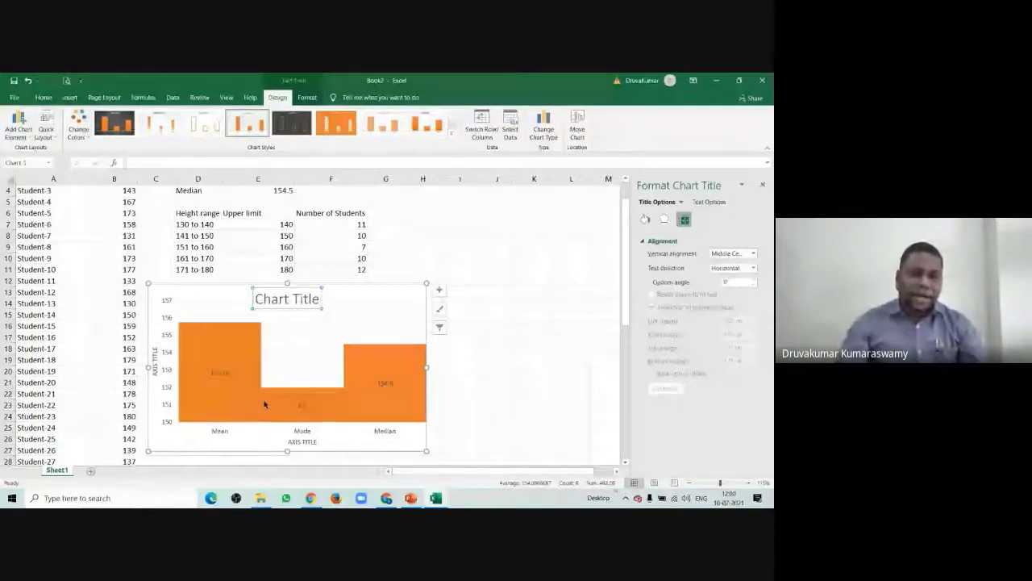
click(310, 413)
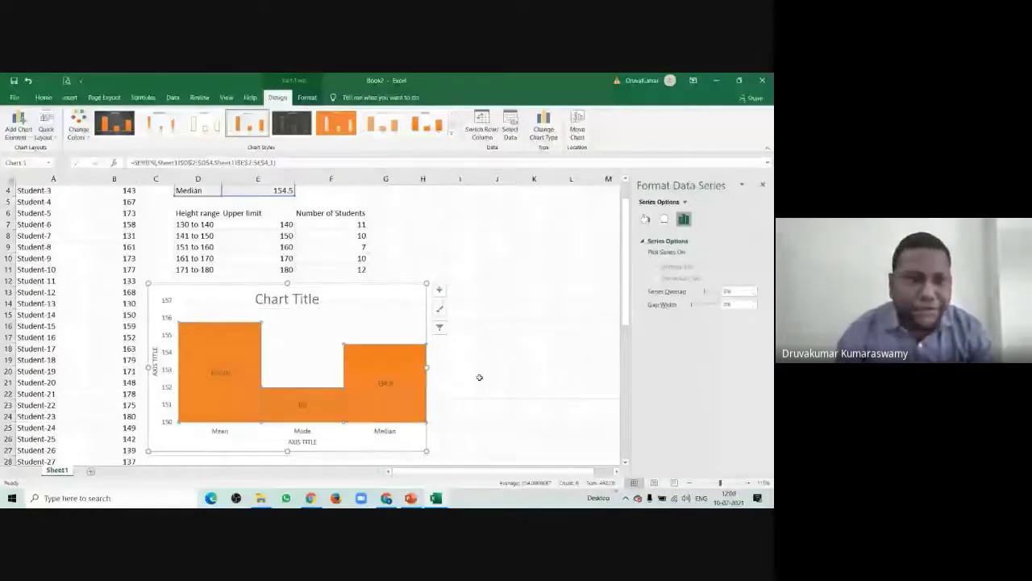
click(44, 97)
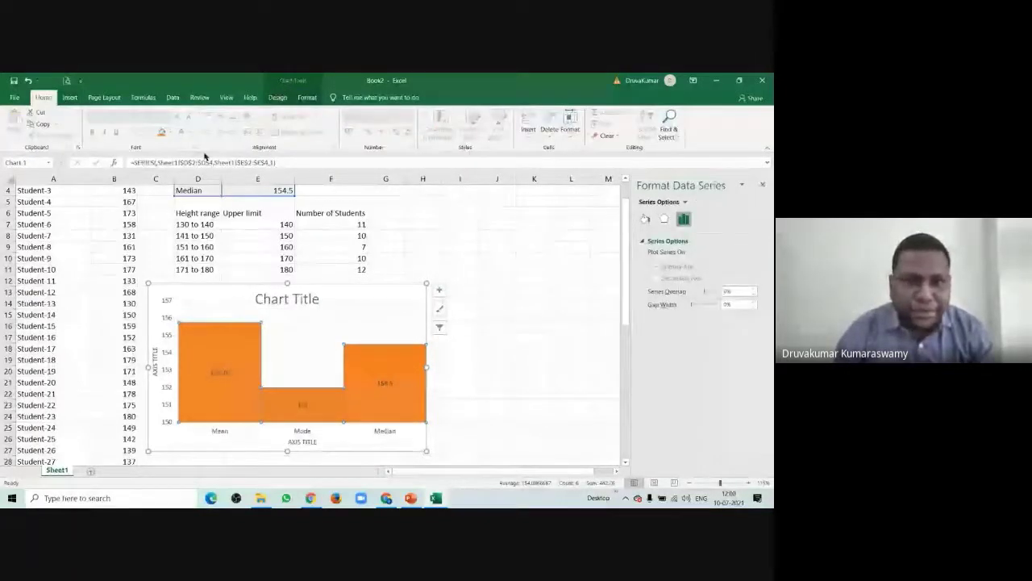
click(171, 133)
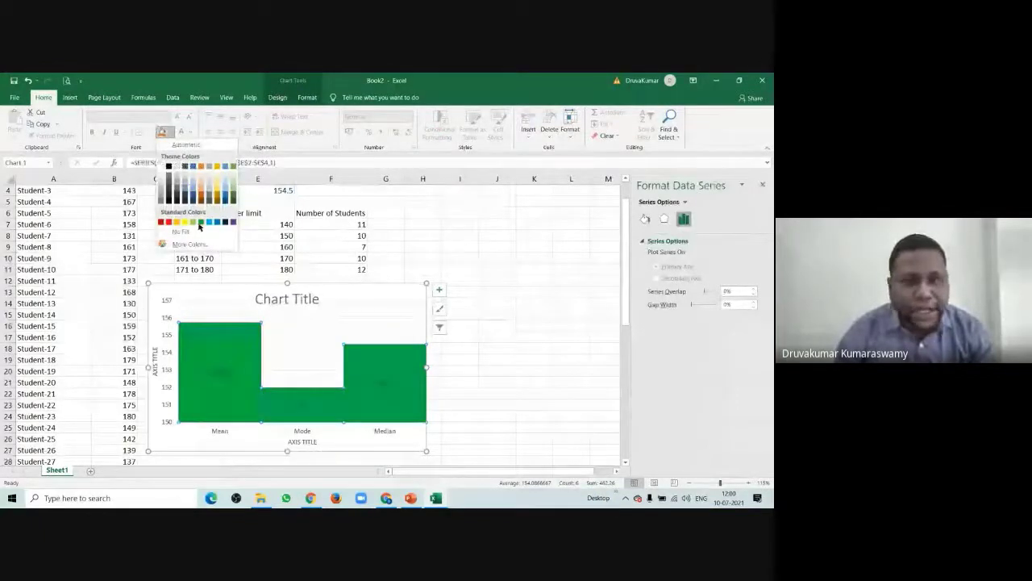
click(283, 405)
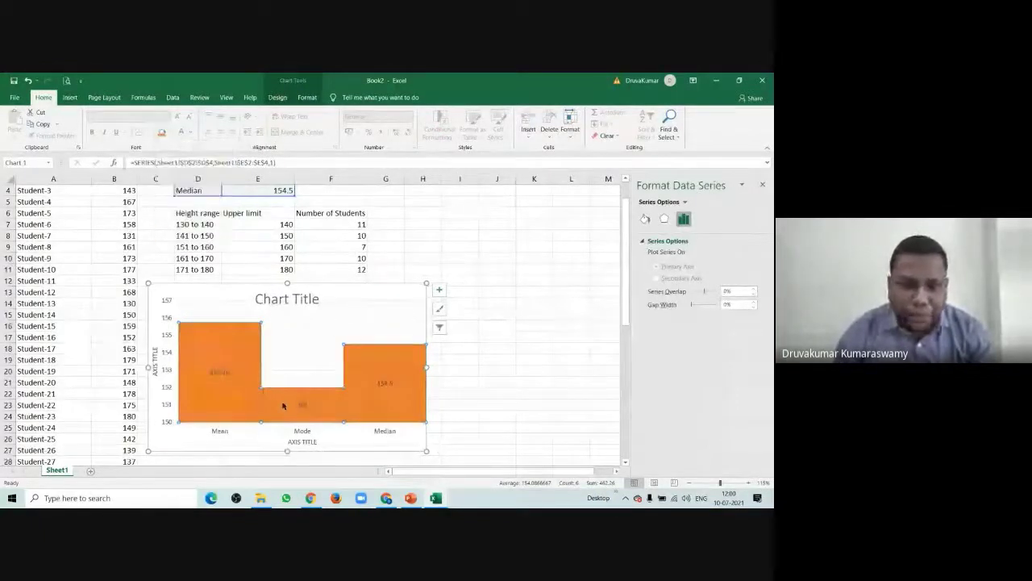
- Fill only the Mean column with the standard yellow colour, after trying dark green
click(206, 349)
click(205, 349)
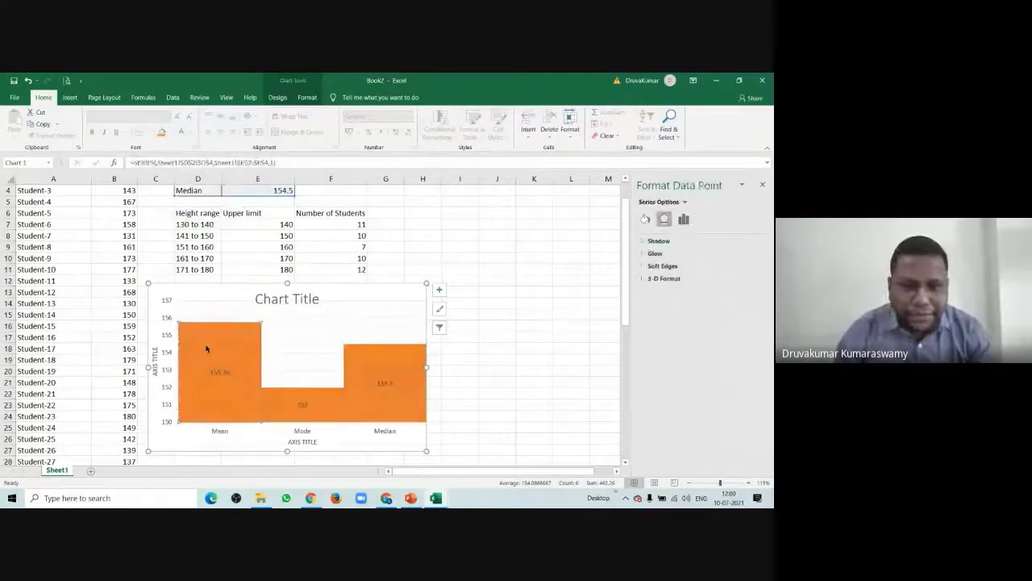
click(167, 132)
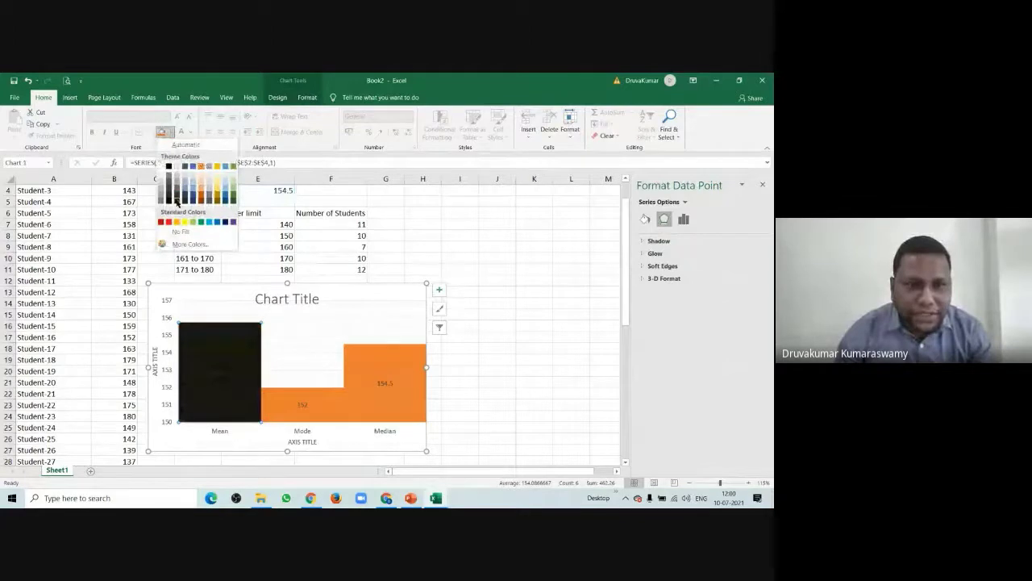
click(232, 201)
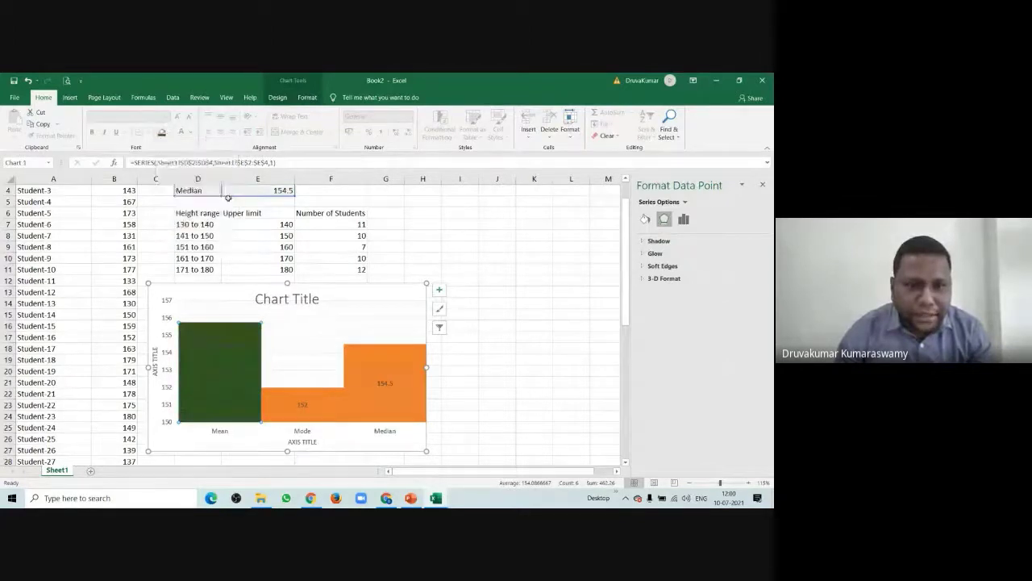
click(167, 132)
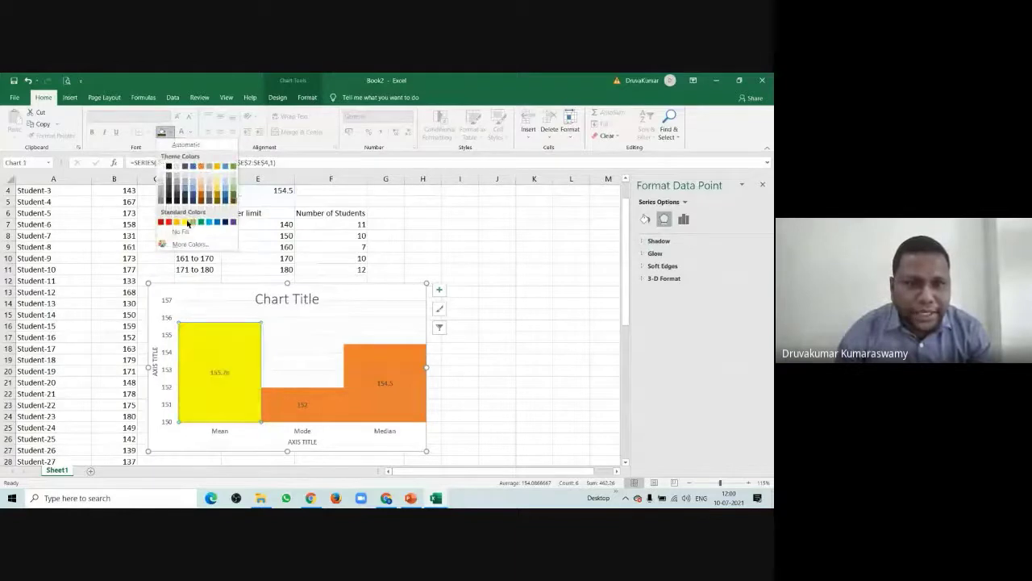
click(186, 222)
- Fill only the Mode column with a light green theme colour and deselect the chart
click(315, 404)
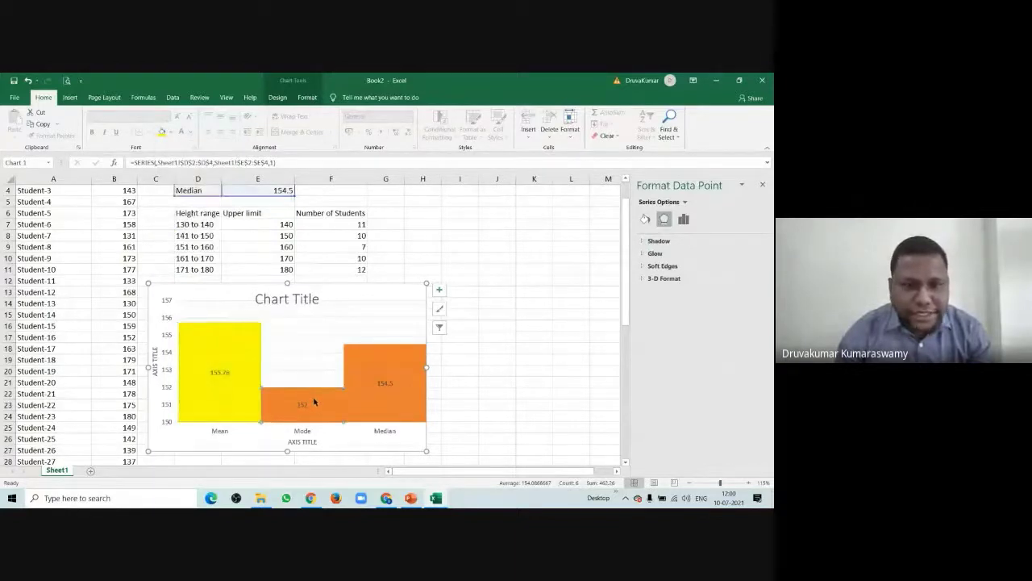
click(167, 133)
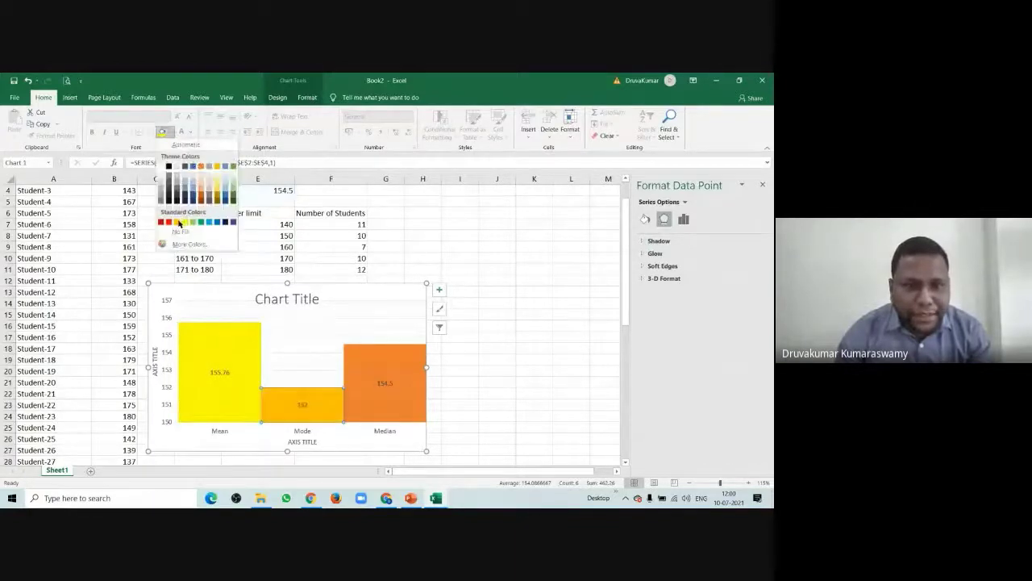
click(233, 191)
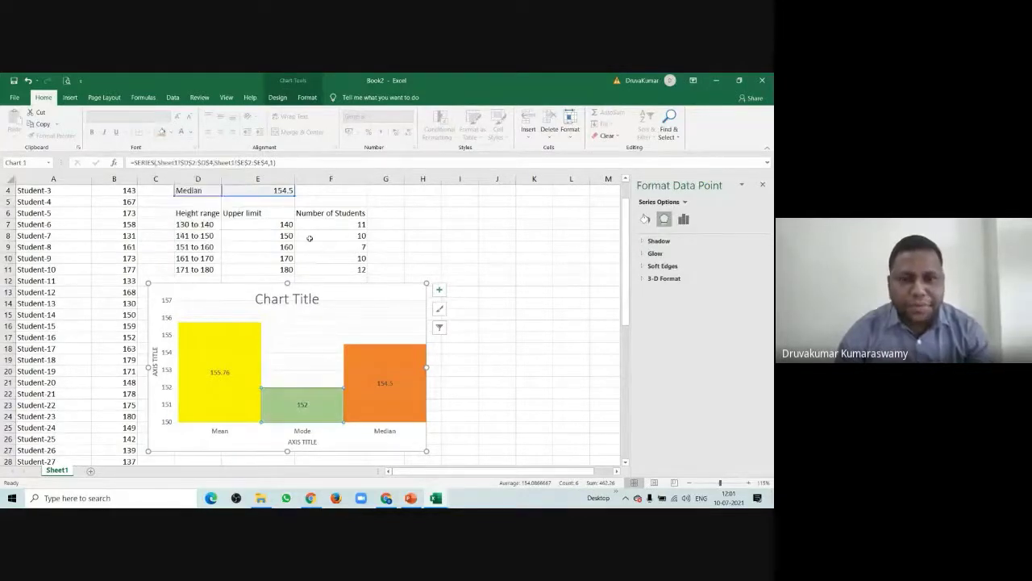
click(460, 337)
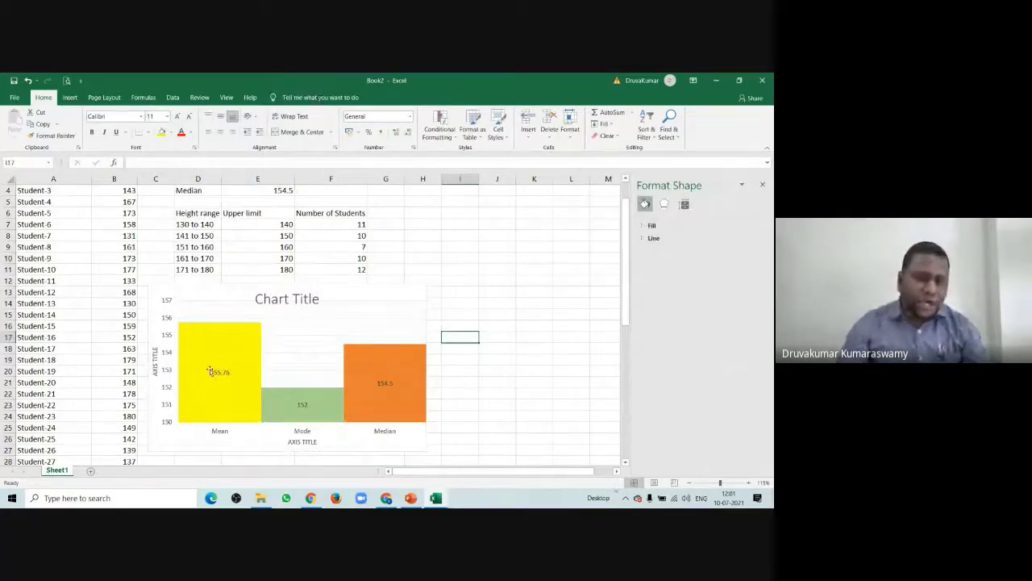
click(154, 370)
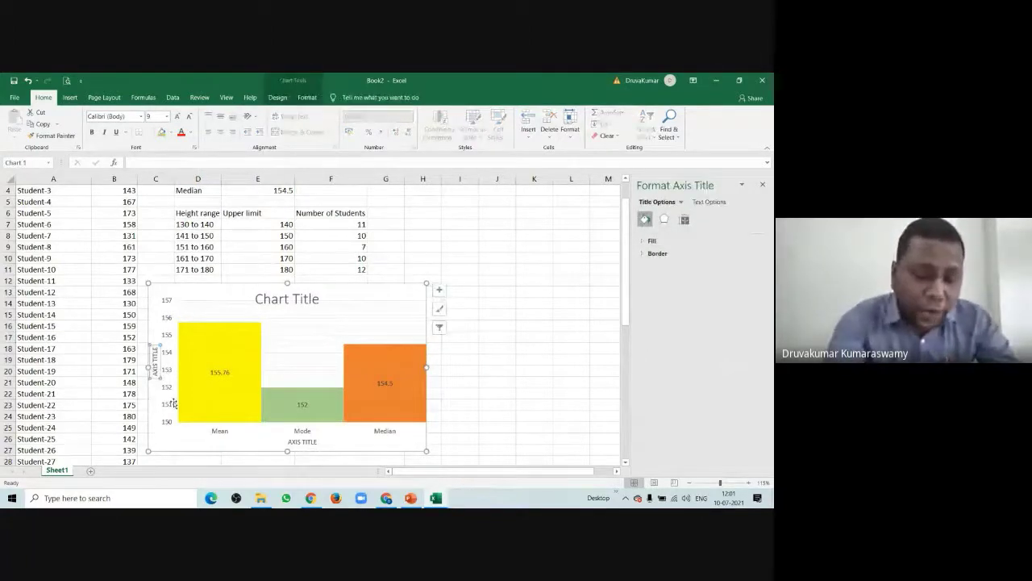
text(he)
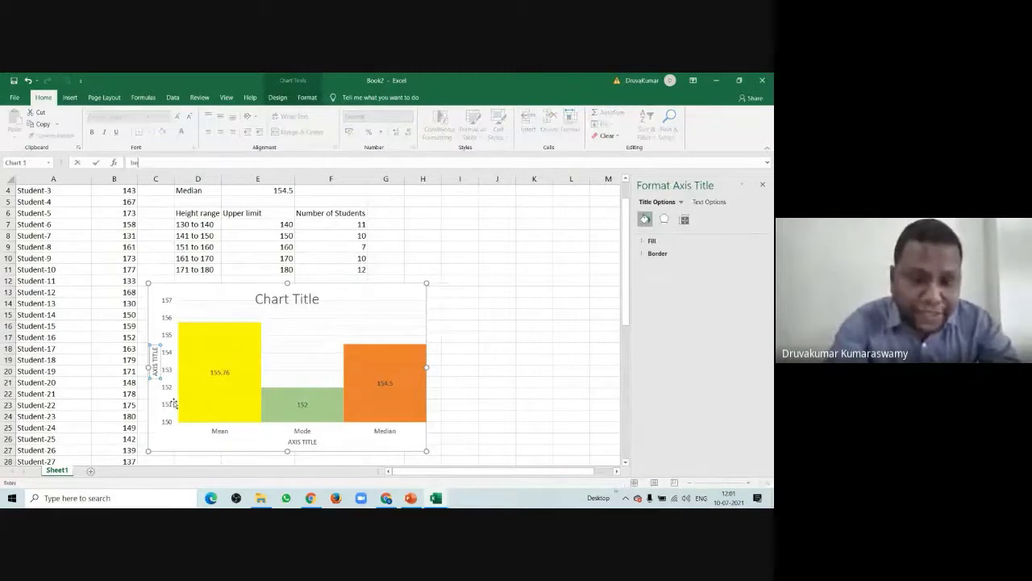
key(Return)
click(160, 355)
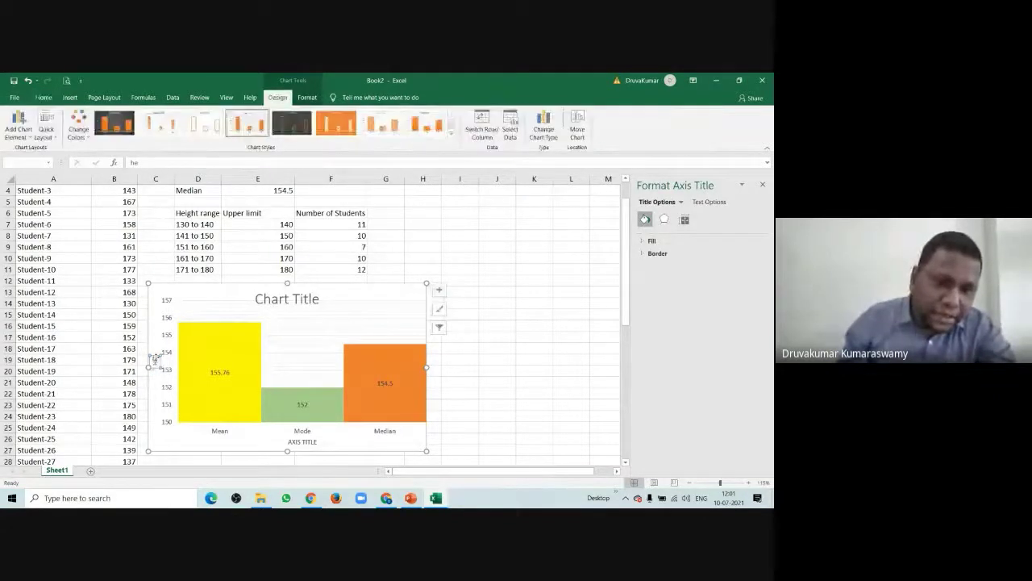
text(i)
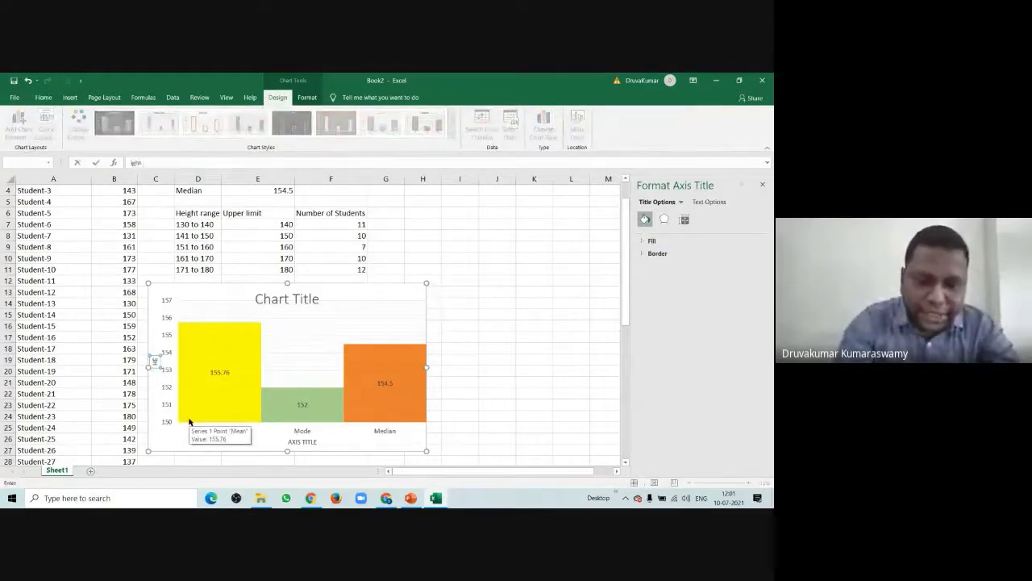
text(ght of)
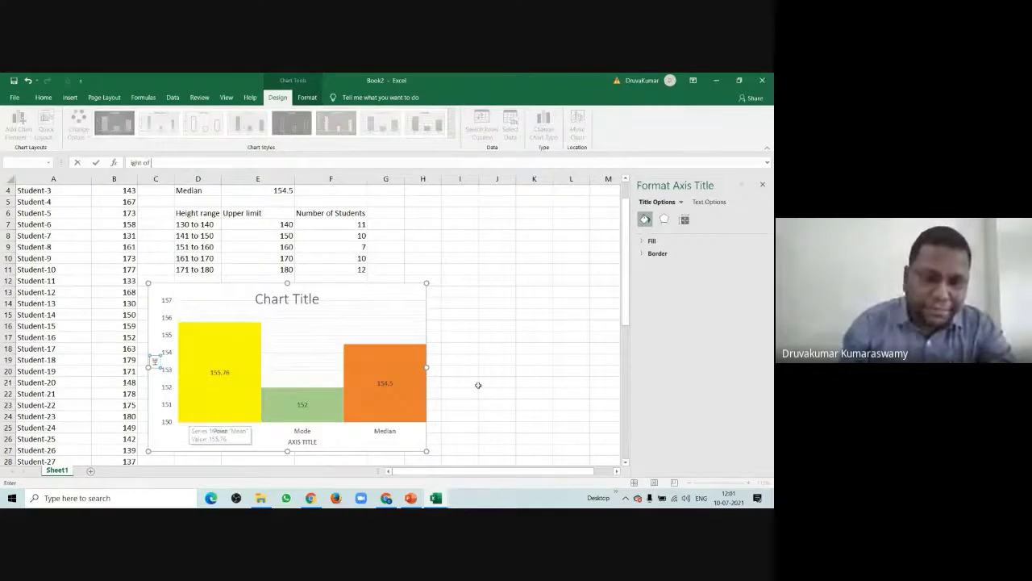
click(565, 292)
- Replace the chart's vertical axis title text with "Height of students"
click(154, 362)
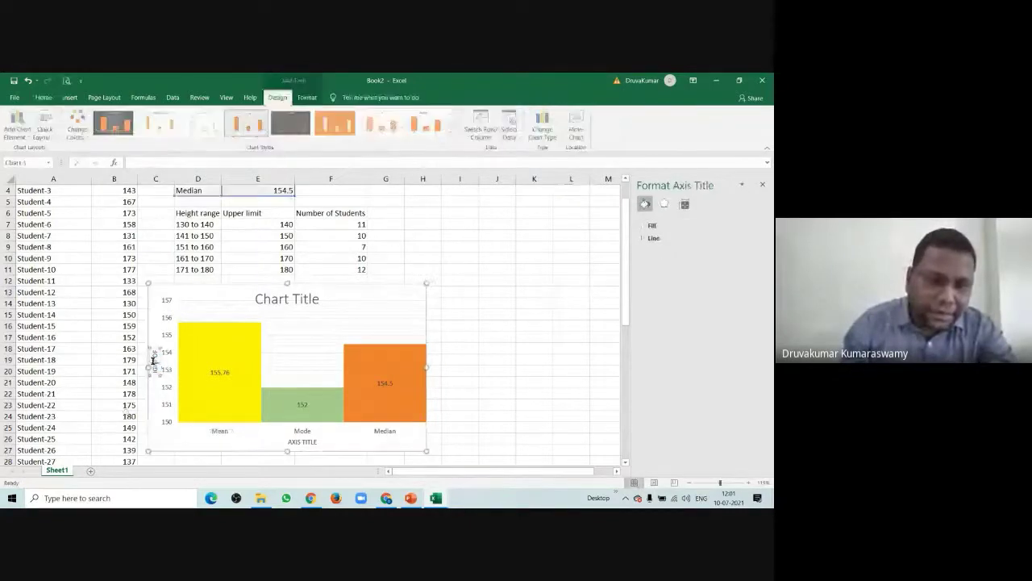
mouse_move(261, 498)
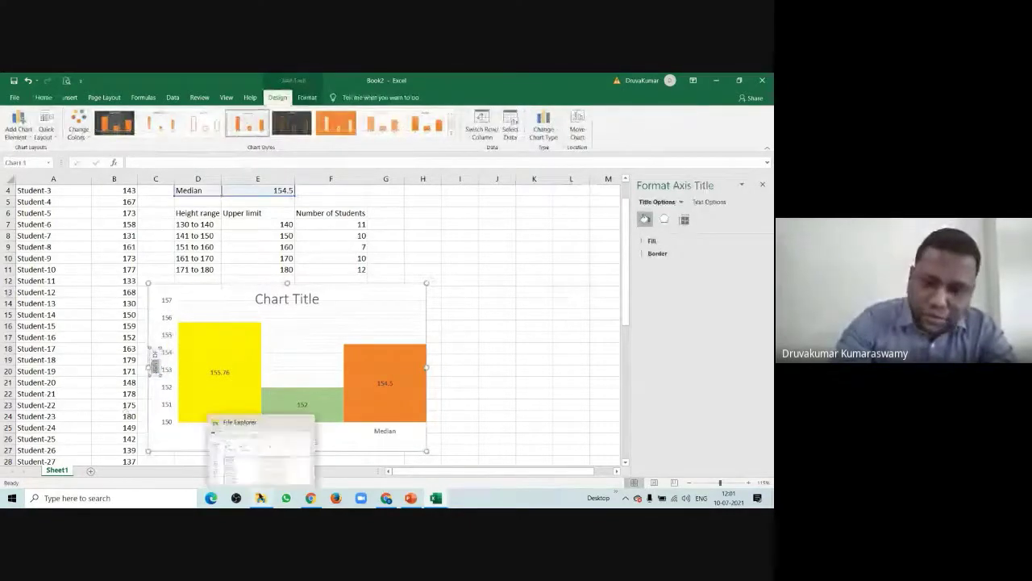
text(Height of)
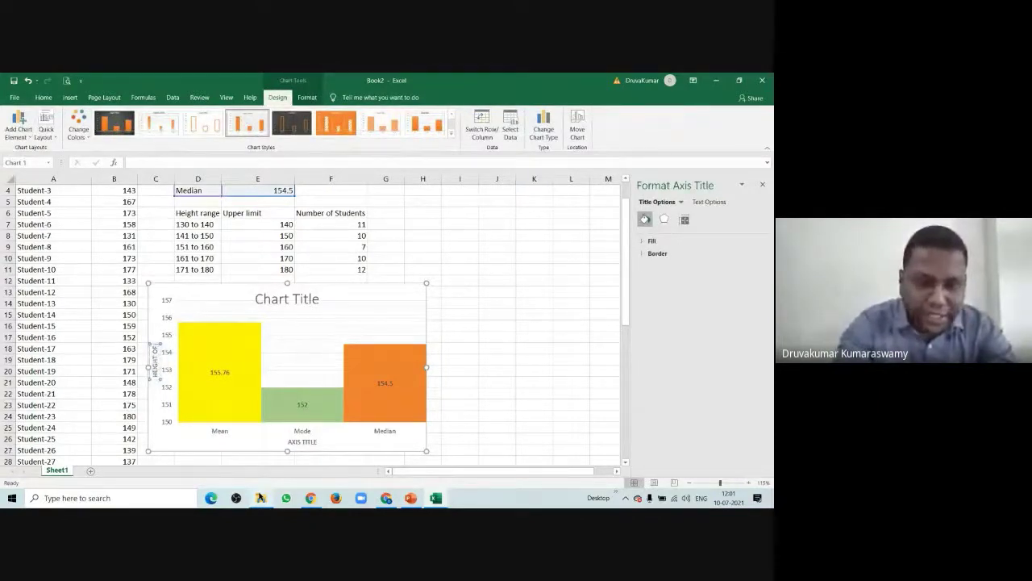
text( student)
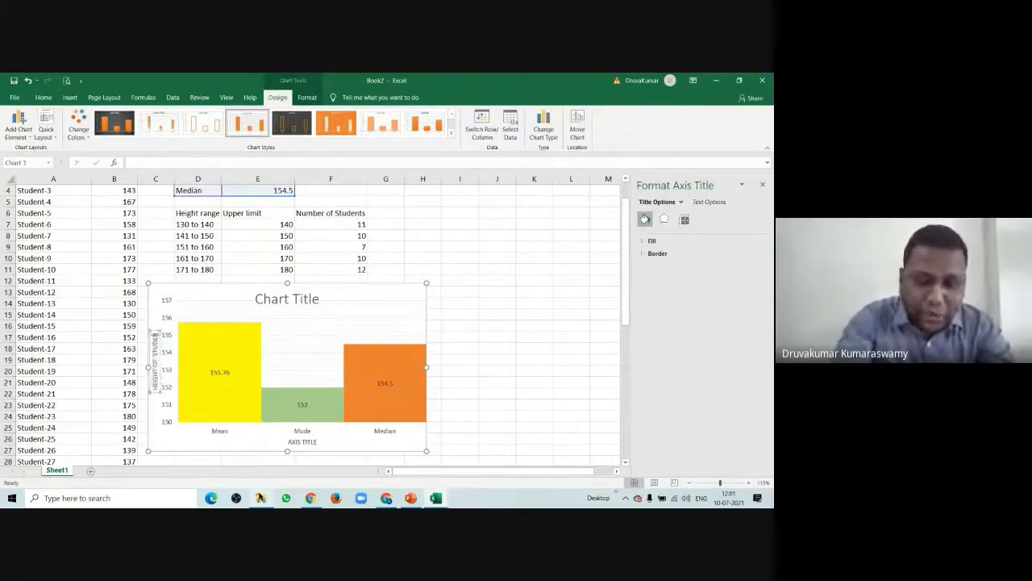
text(s)
- Set the chart's horizontal axis title to "Central tendency"
click(305, 446)
click(304, 443)
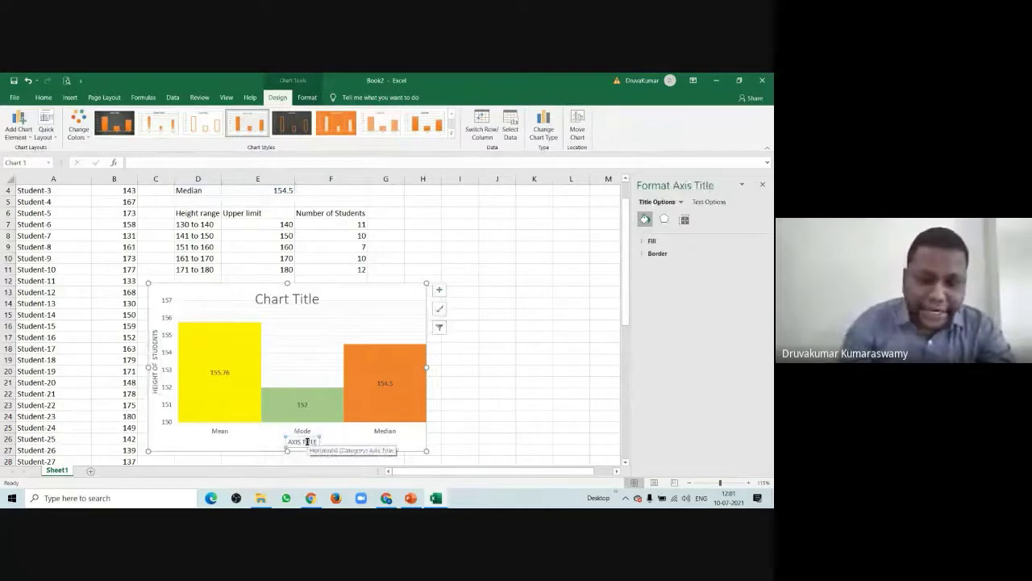
text(Ce)
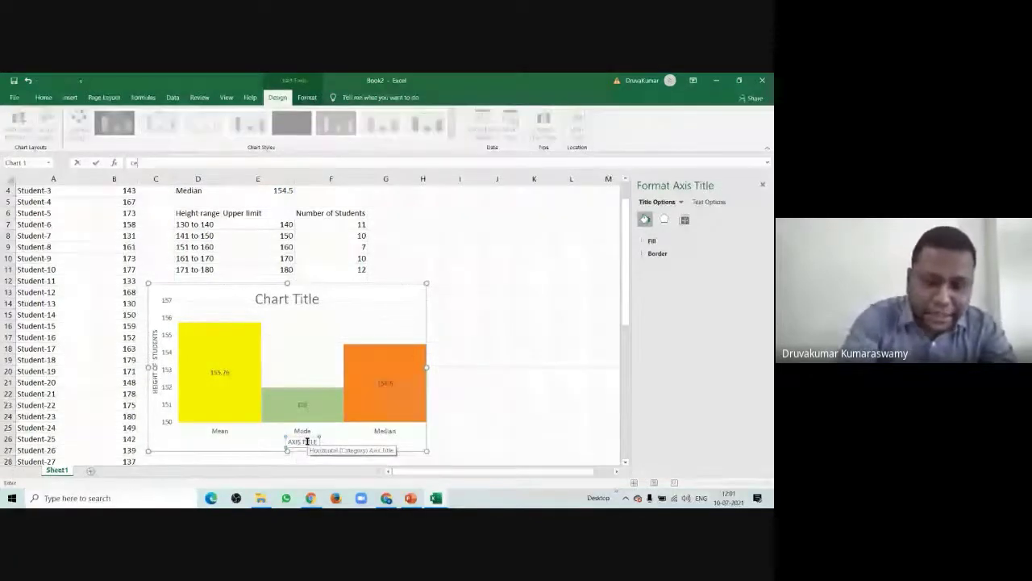
text(ntral tend)
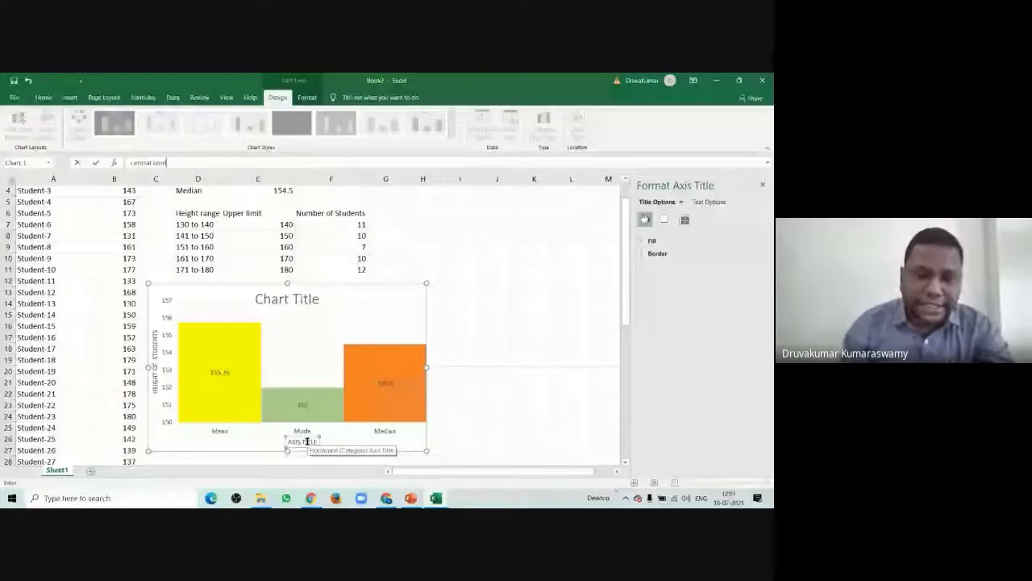
text(ency)
- Replace the placeholder chart title with "histogram for central tendency values"
click(293, 299)
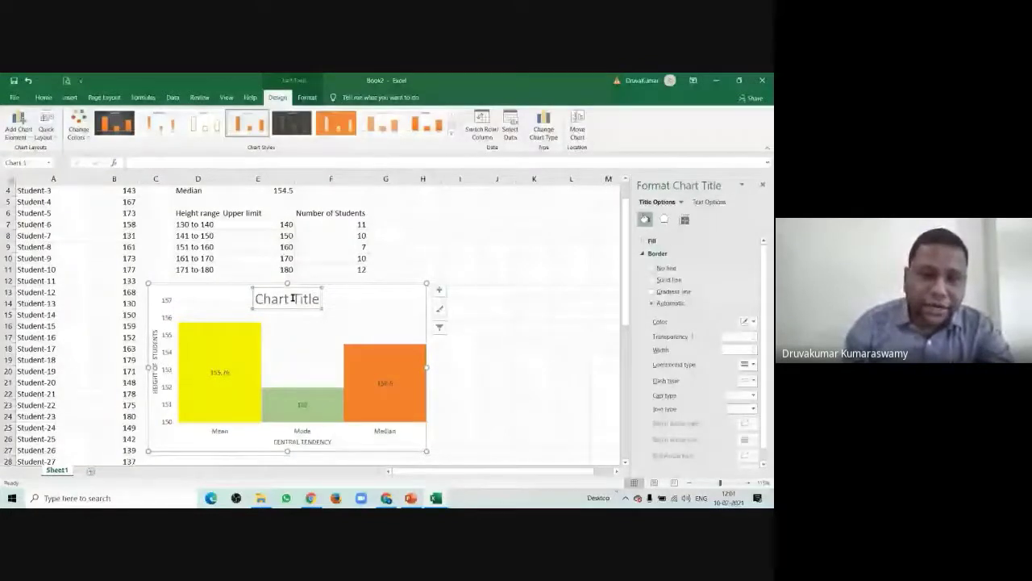
triple_click(293, 299)
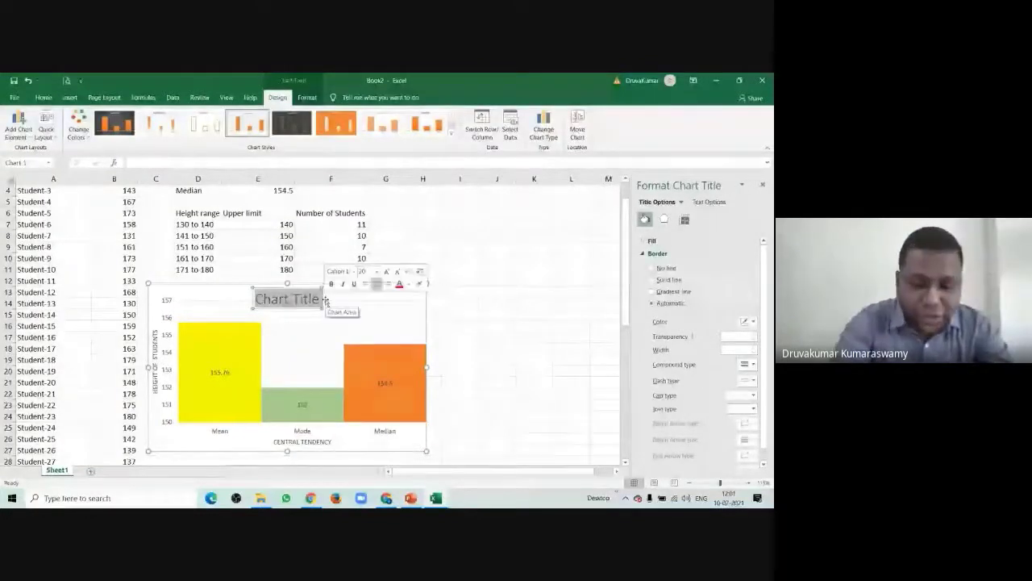
text(hi)
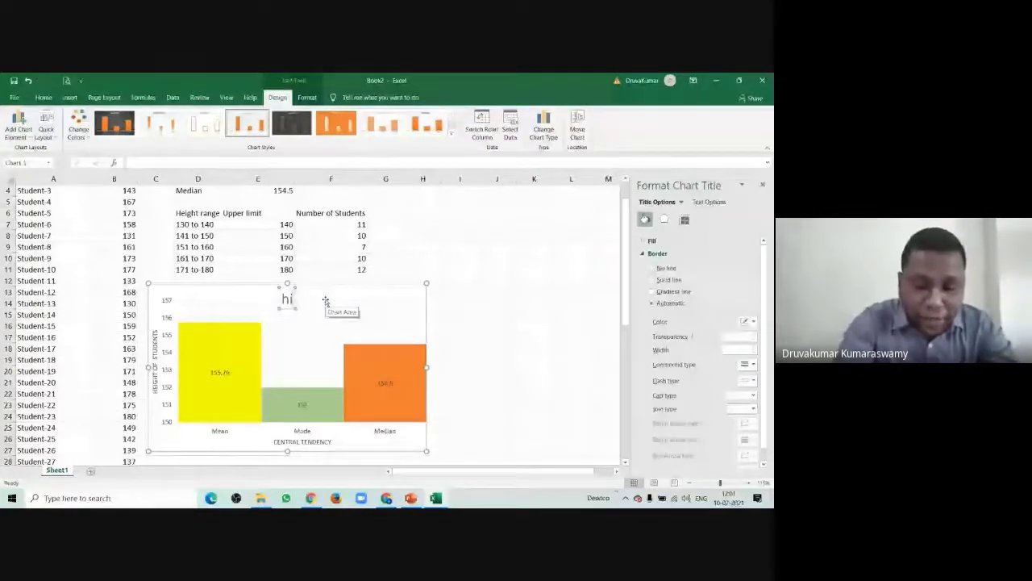
text(stogram)
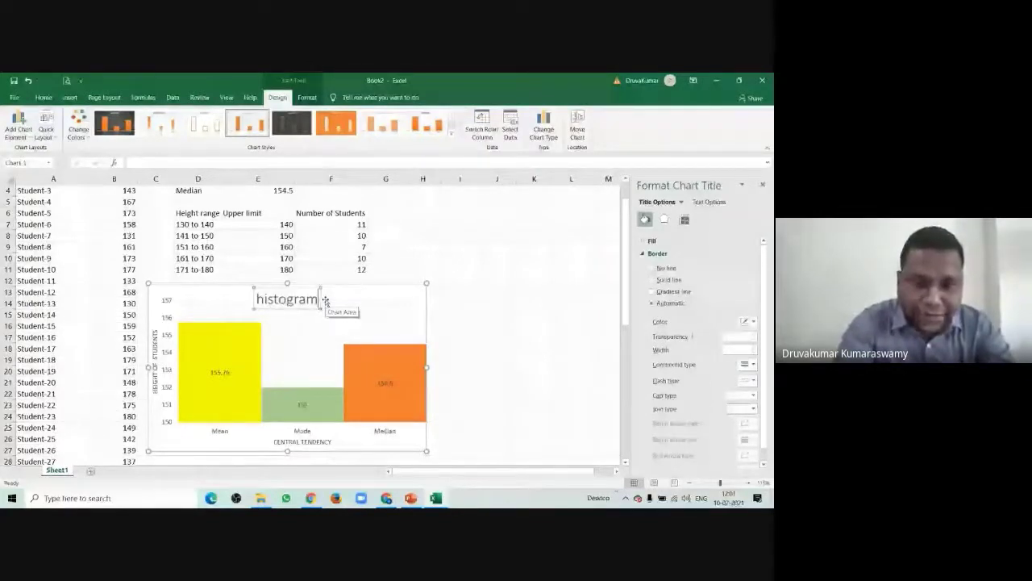
text( for c)
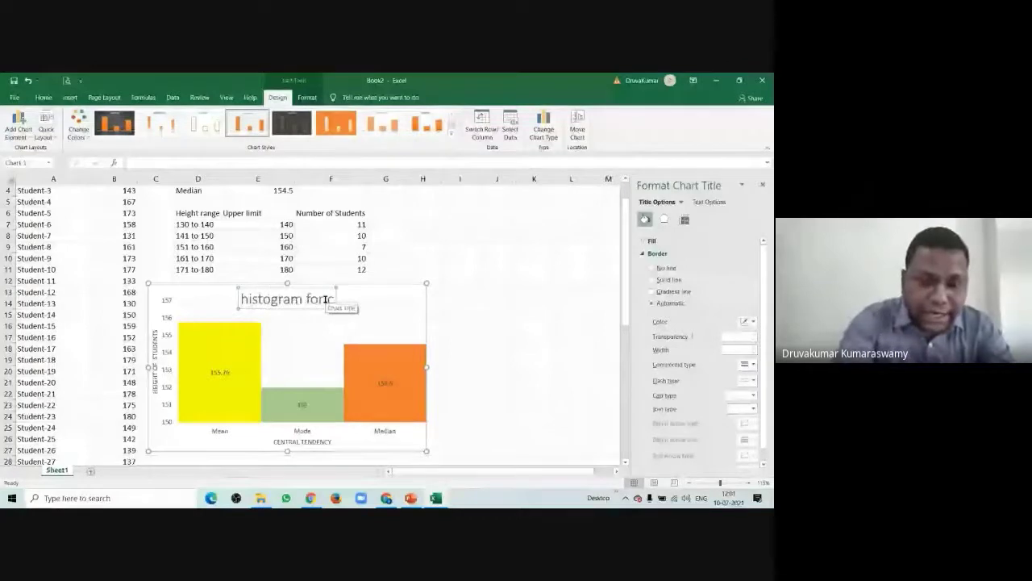
text(entral)
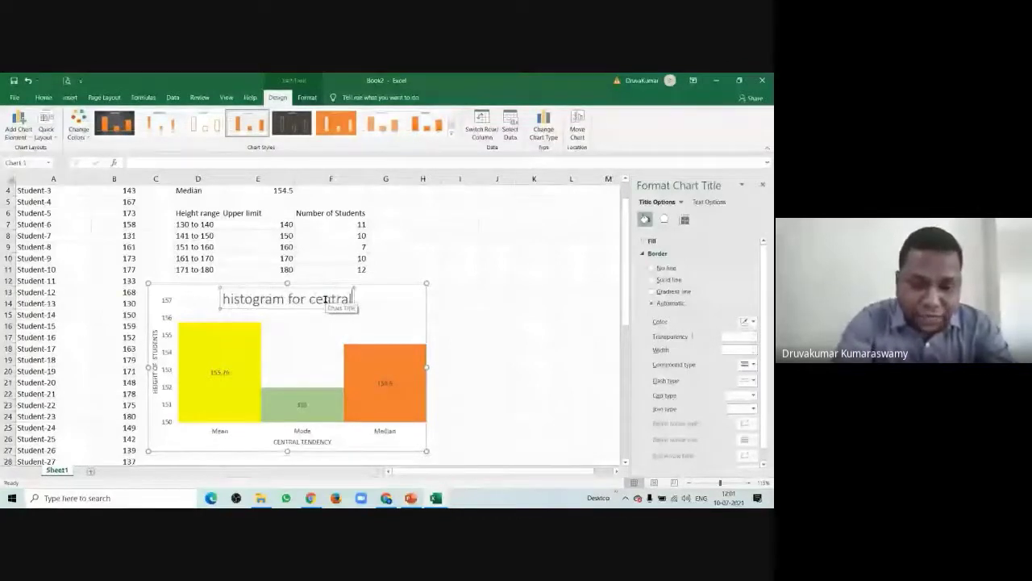
text( tendenc)
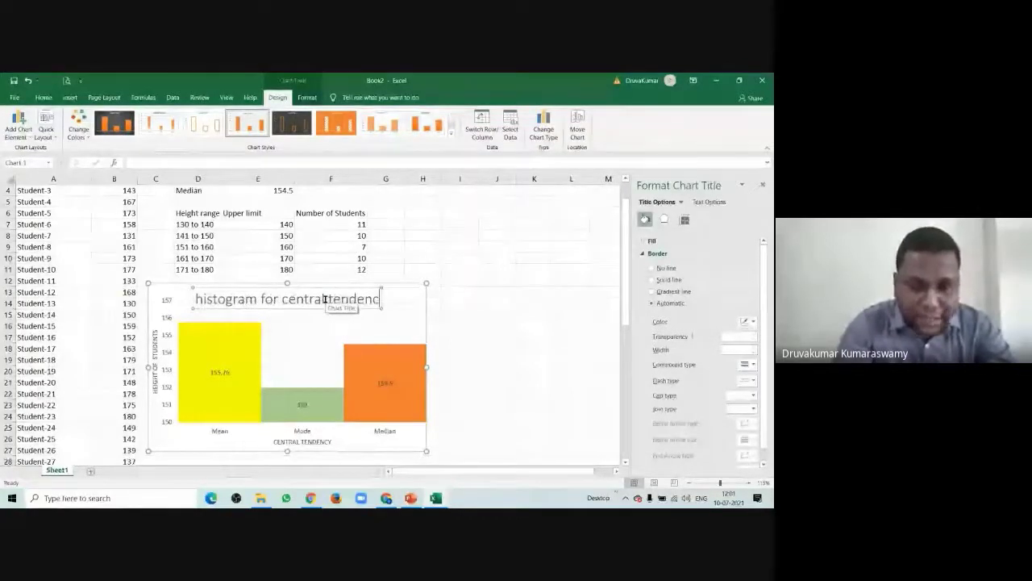
text(y value)
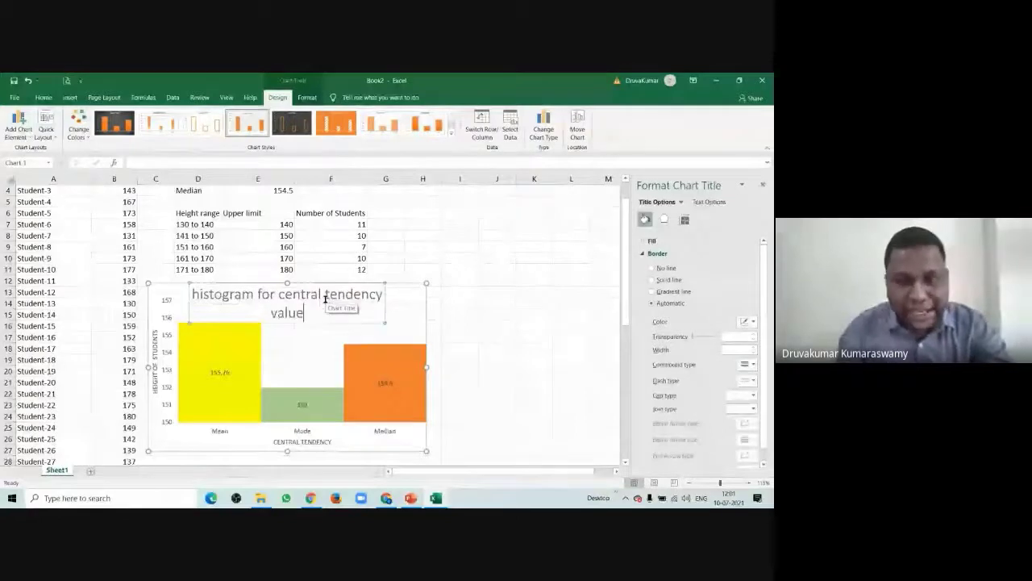
text(s)
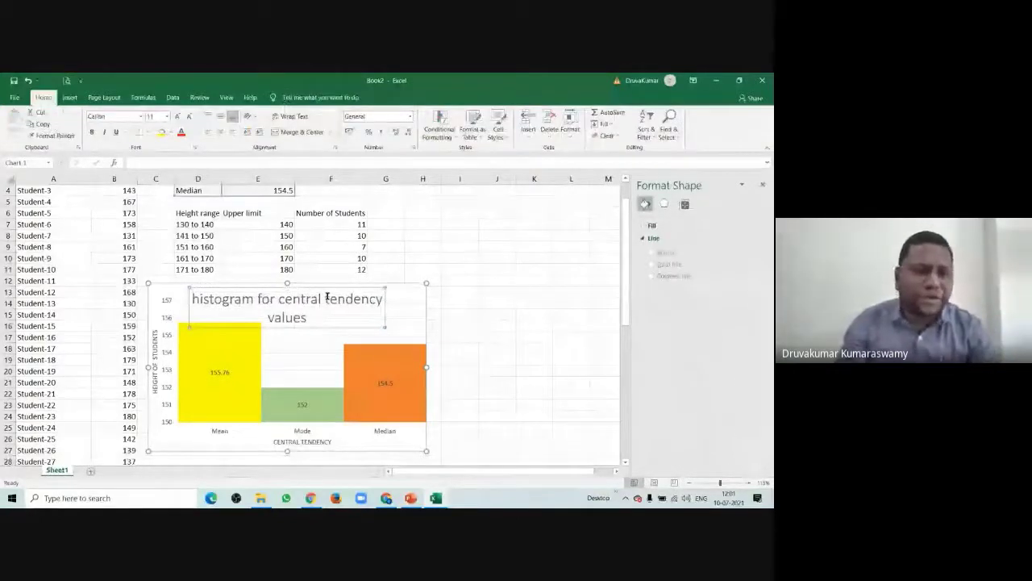
- Make the chart title bold with red text, and close the formatting pane
click(94, 133)
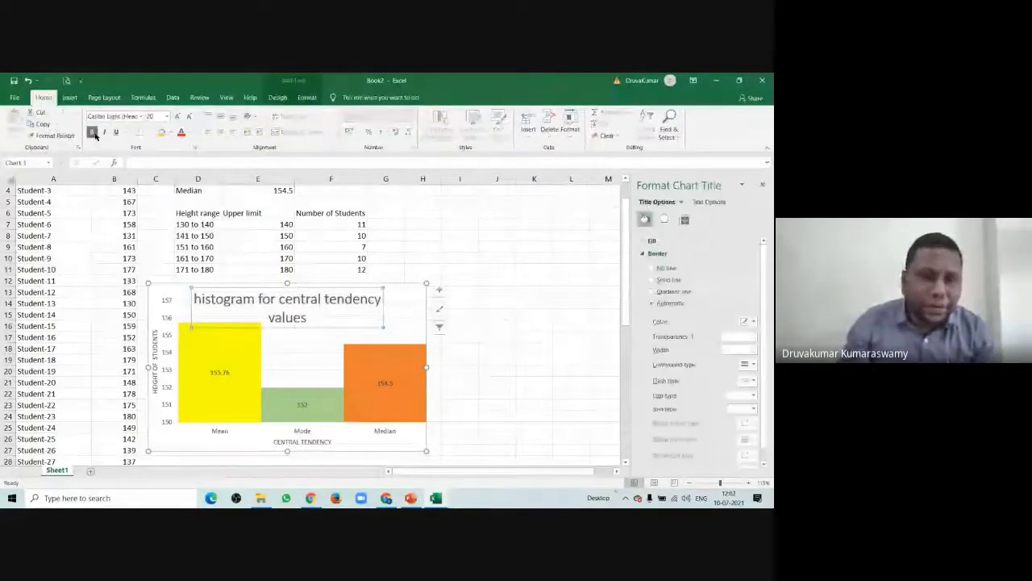
click(182, 134)
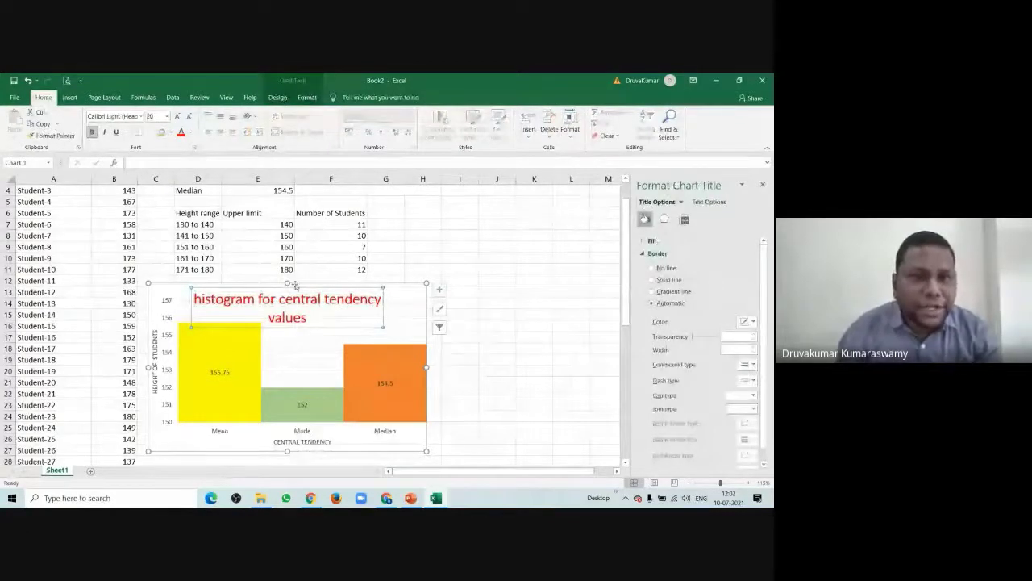
click(251, 117)
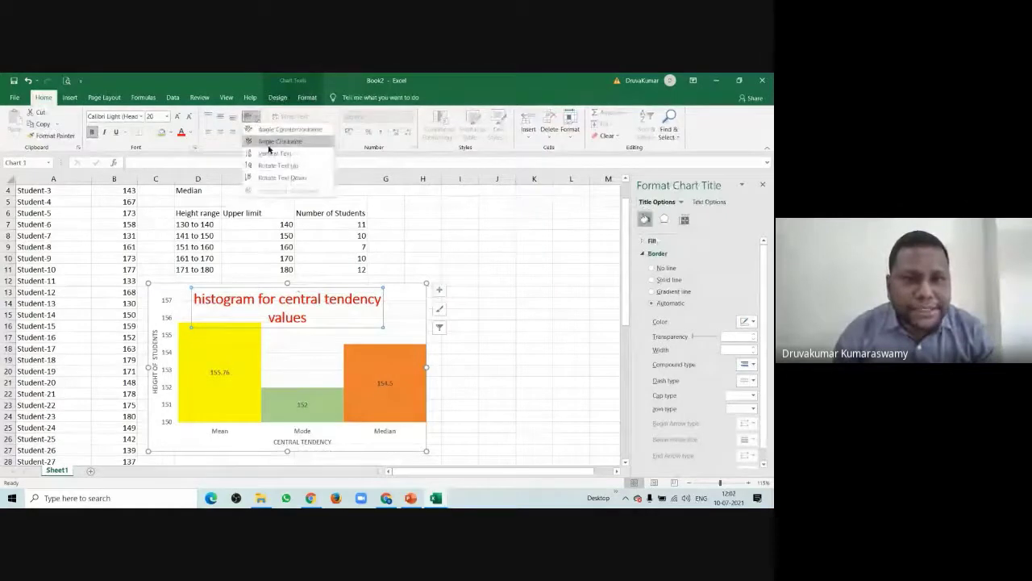
click(375, 319)
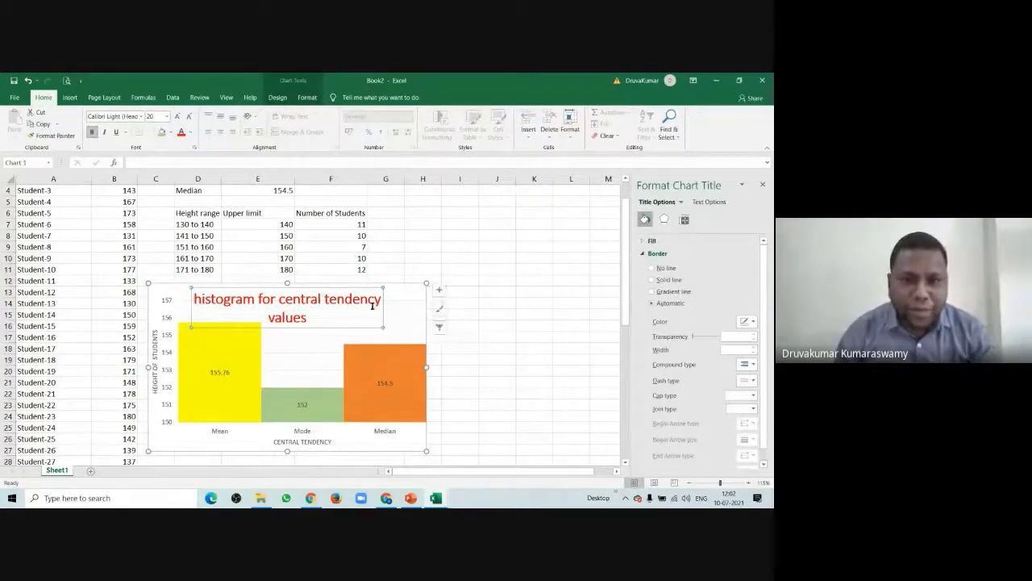
key(Escape)
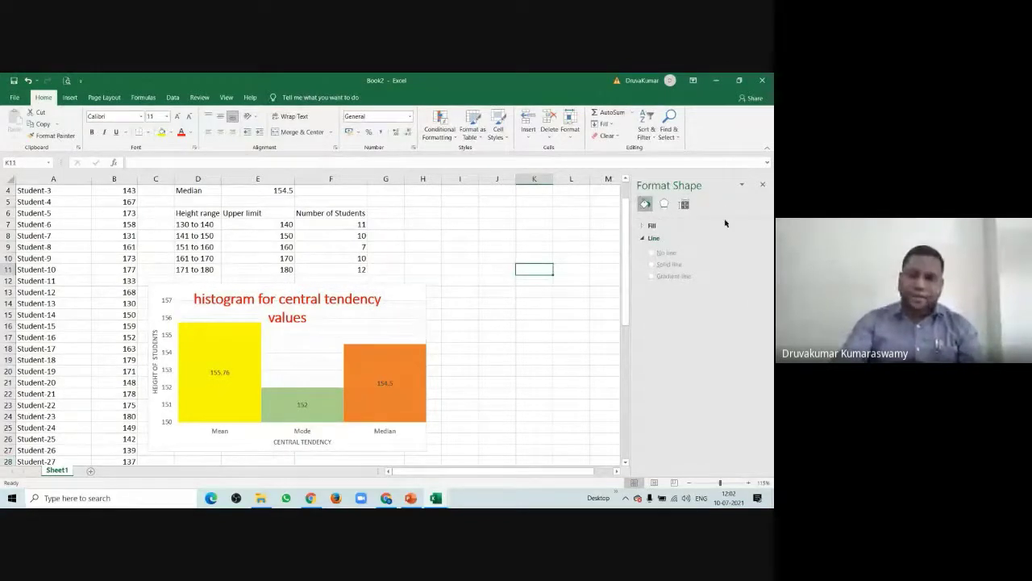
click(762, 185)
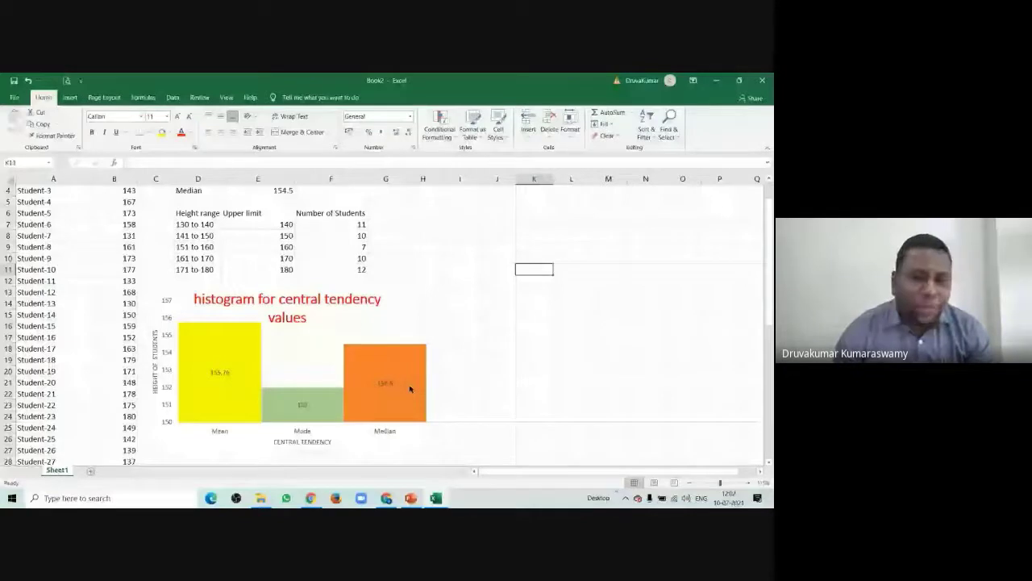
- Insert a clustered column chart from the Height range and Number of Students columns, D6:D11 and F6:F11, including their headers
click(497, 303)
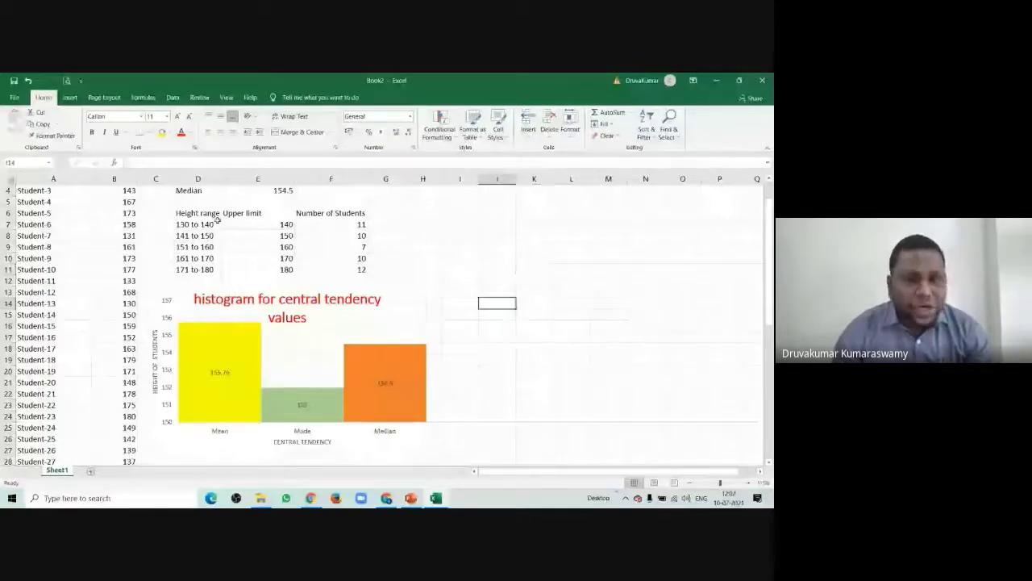
drag(193, 213, 198, 271)
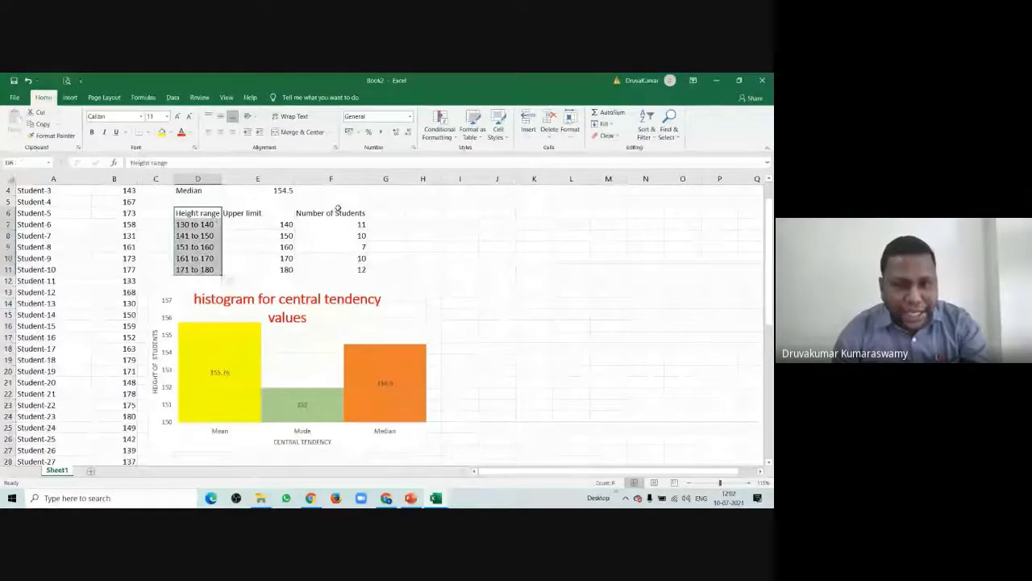
drag(338, 211, 333, 269)
click(69, 97)
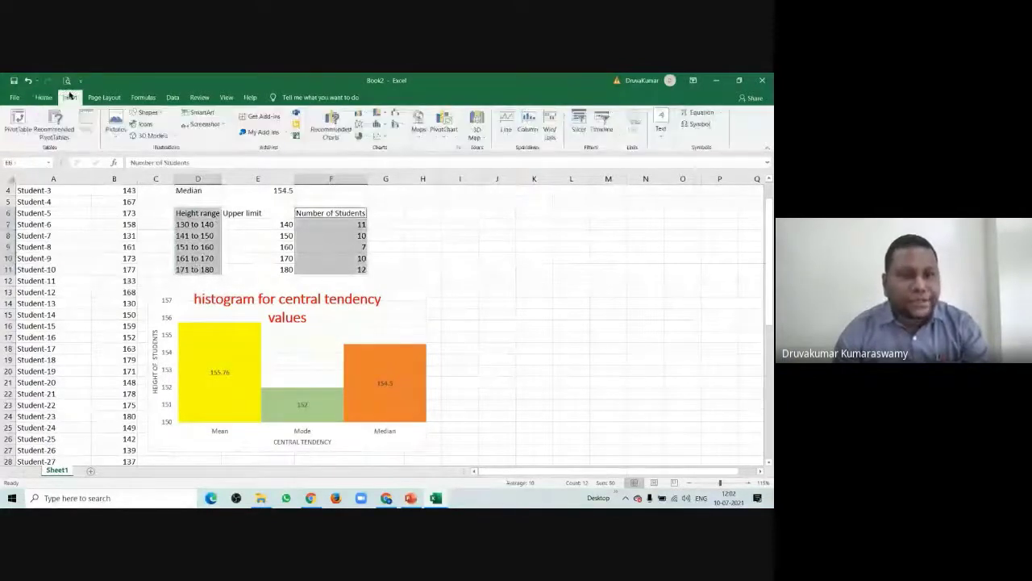
click(368, 116)
click(372, 147)
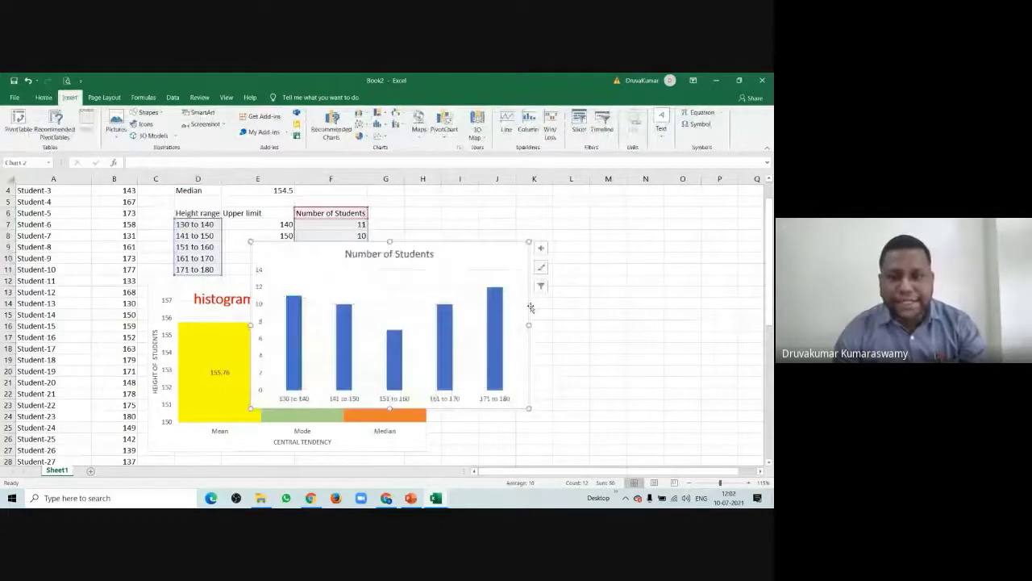
- Move the Number of Students chart beside the data table, and apply the chart style with wide columns and inside data labels
drag(530, 307, 675, 230)
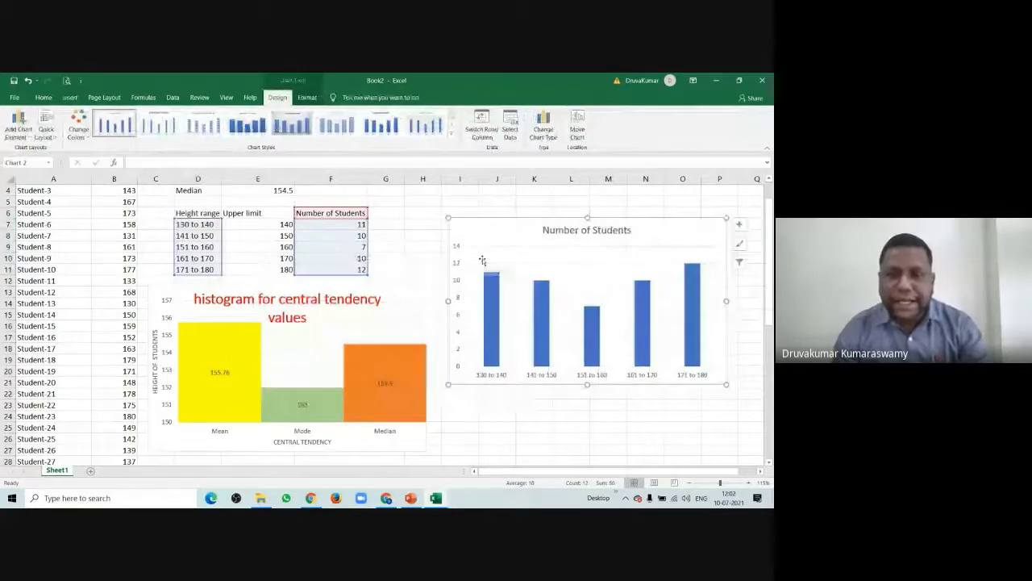
click(245, 127)
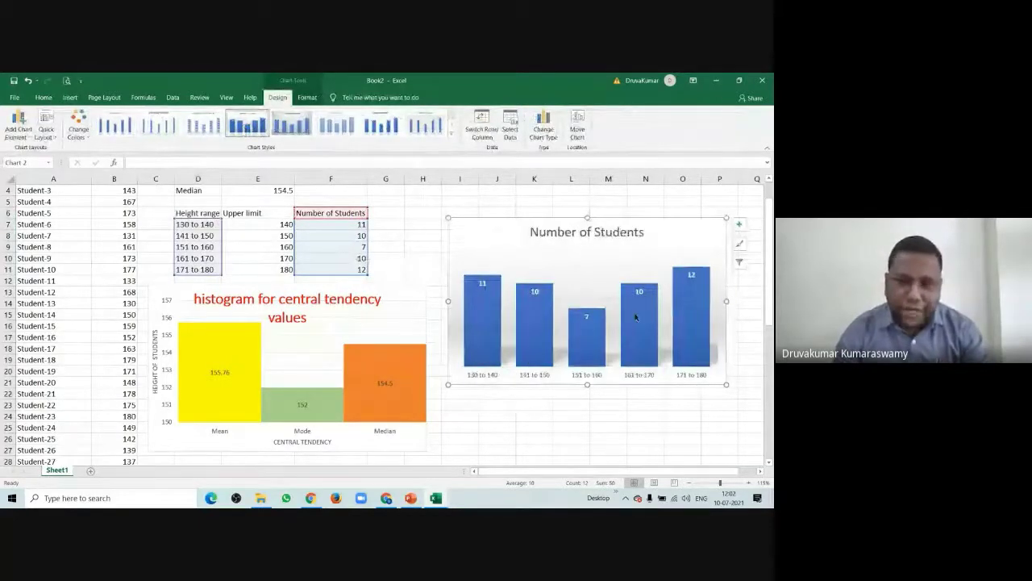
- Open the chart's formatting options and examine the label options for the Number of Students data labels
click(535, 265)
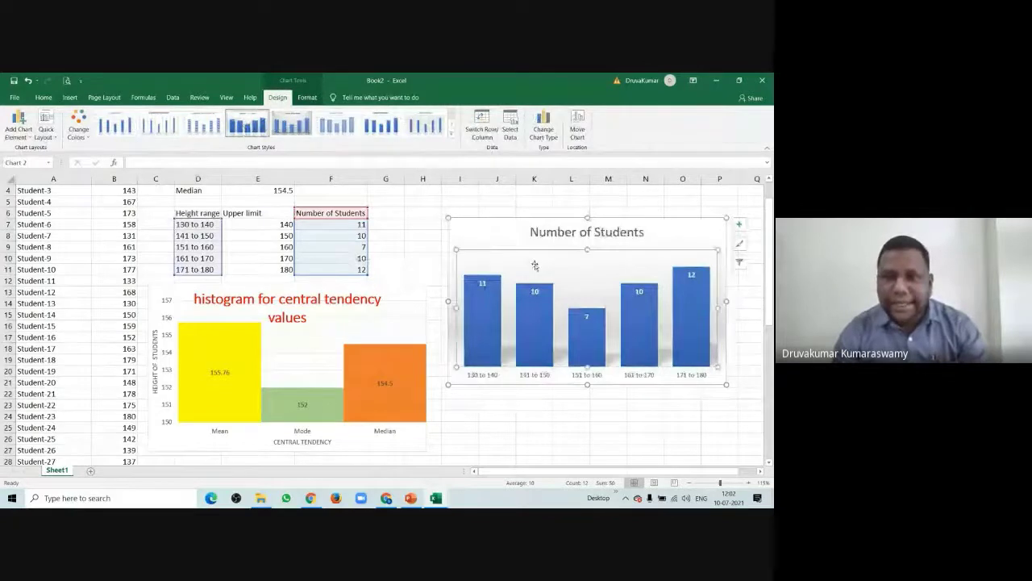
right_click(519, 272)
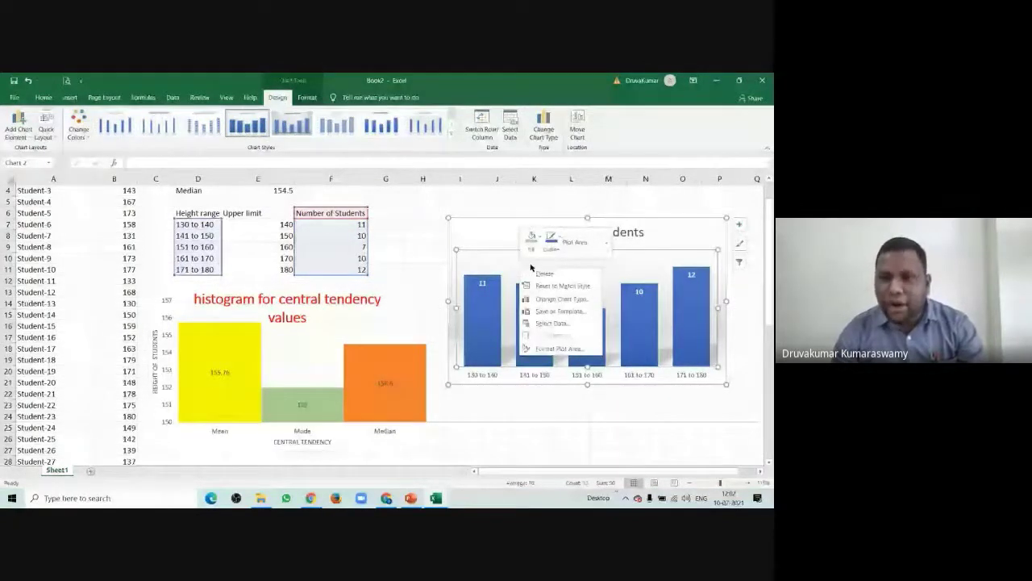
click(558, 348)
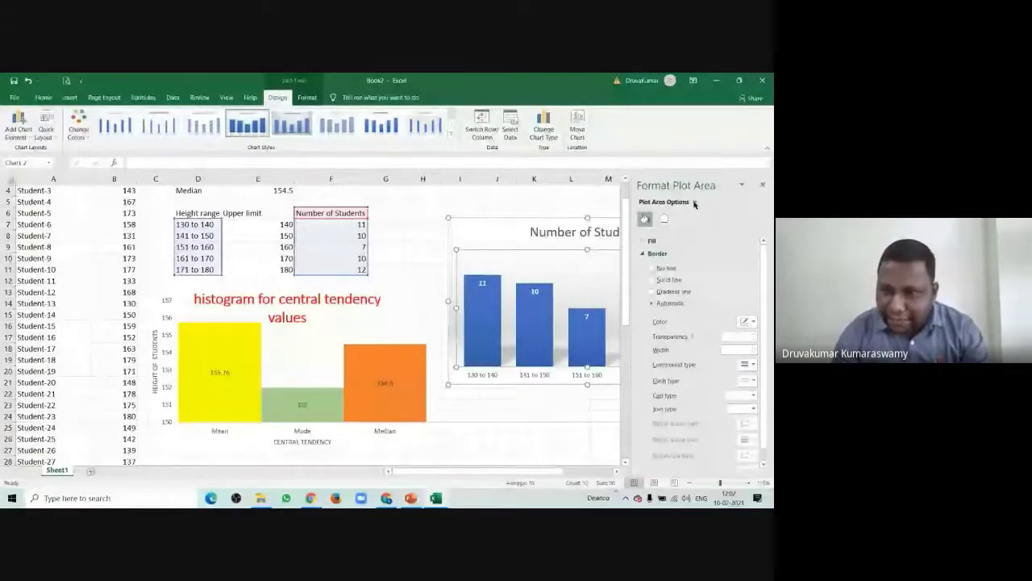
click(694, 202)
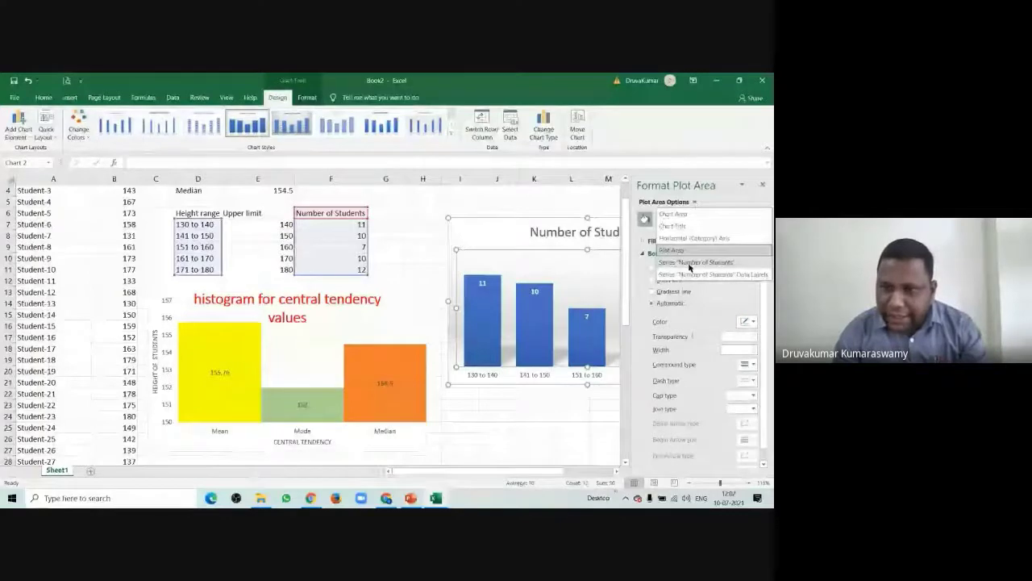
click(690, 275)
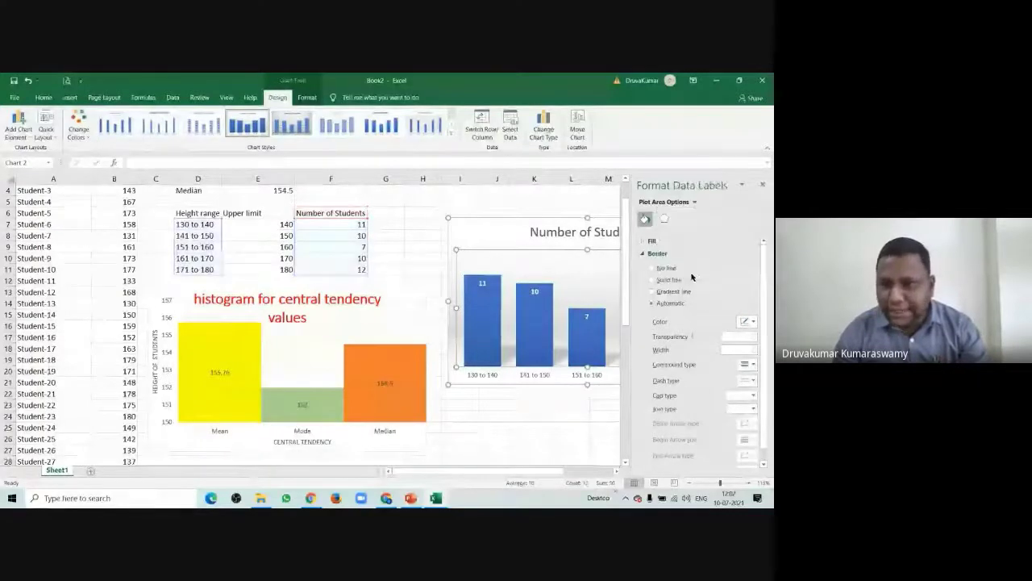
click(704, 218)
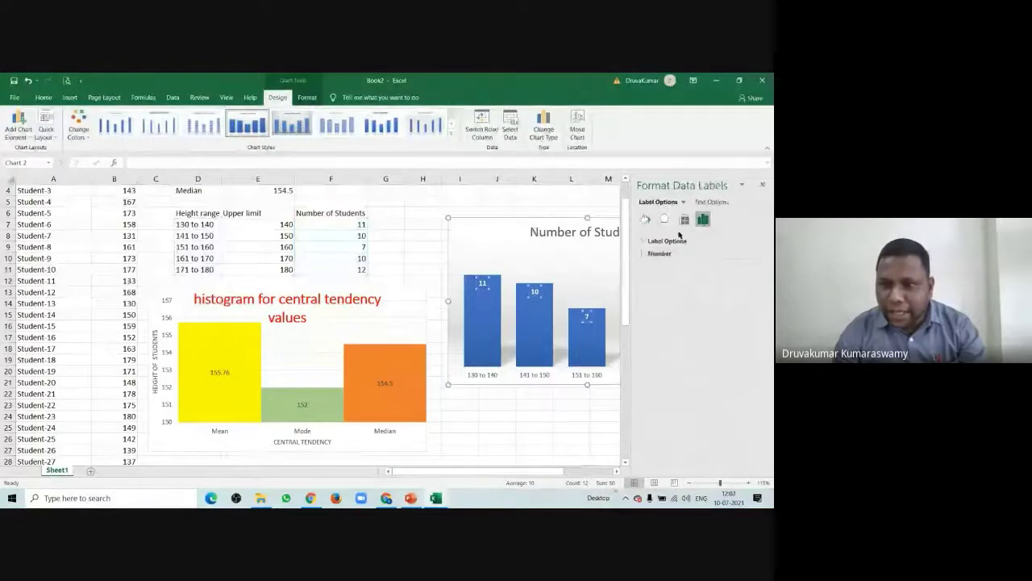
click(667, 241)
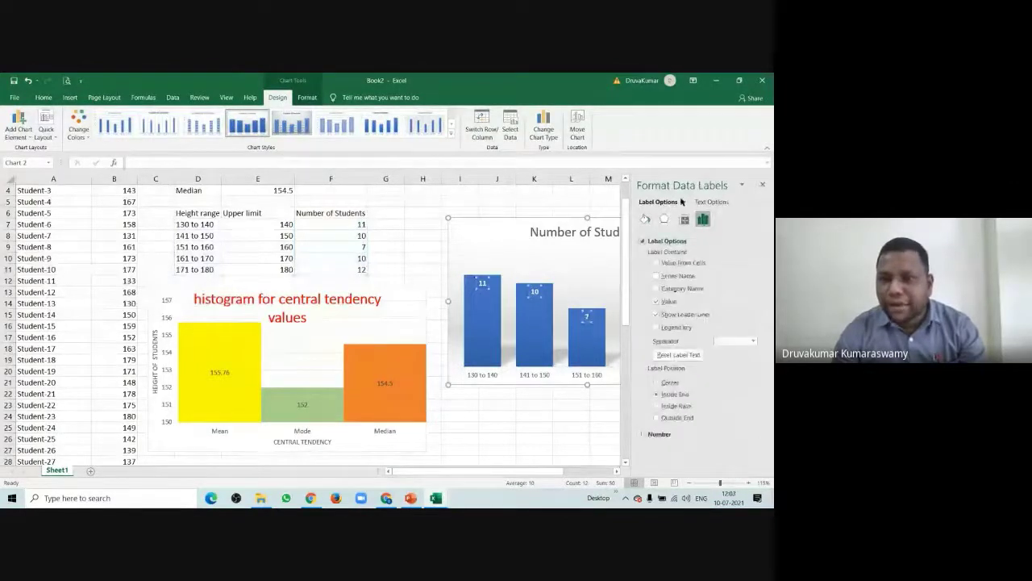
- Set the gap width of the Number of Students series to 0% and close the formatting pane
click(682, 202)
click(739, 188)
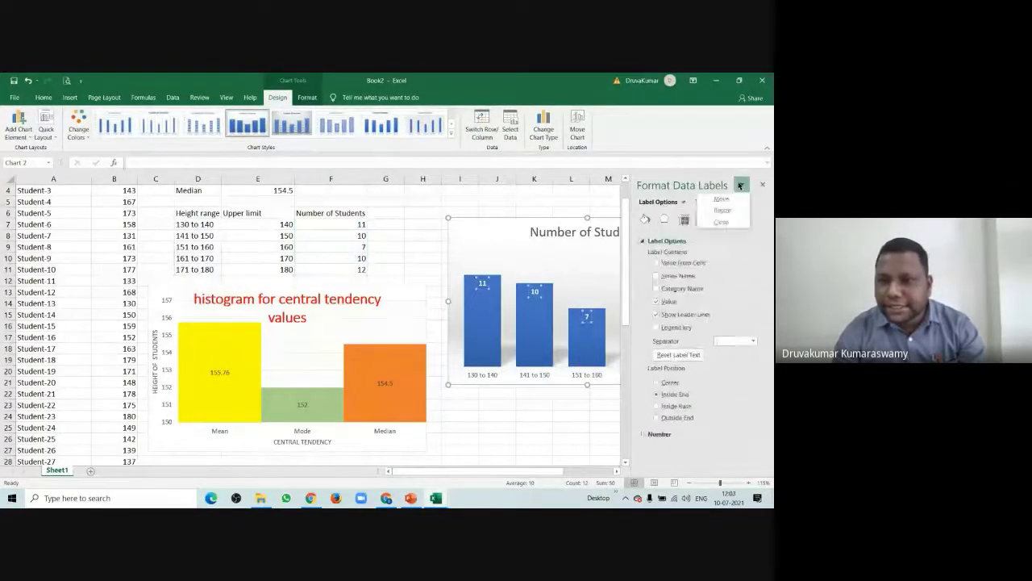
click(684, 202)
click(684, 202)
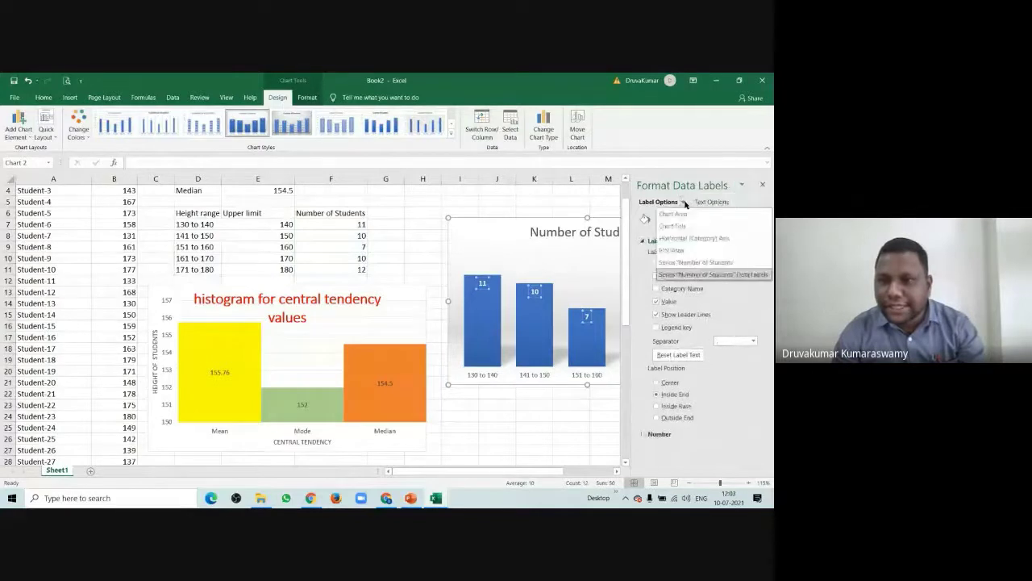
click(697, 262)
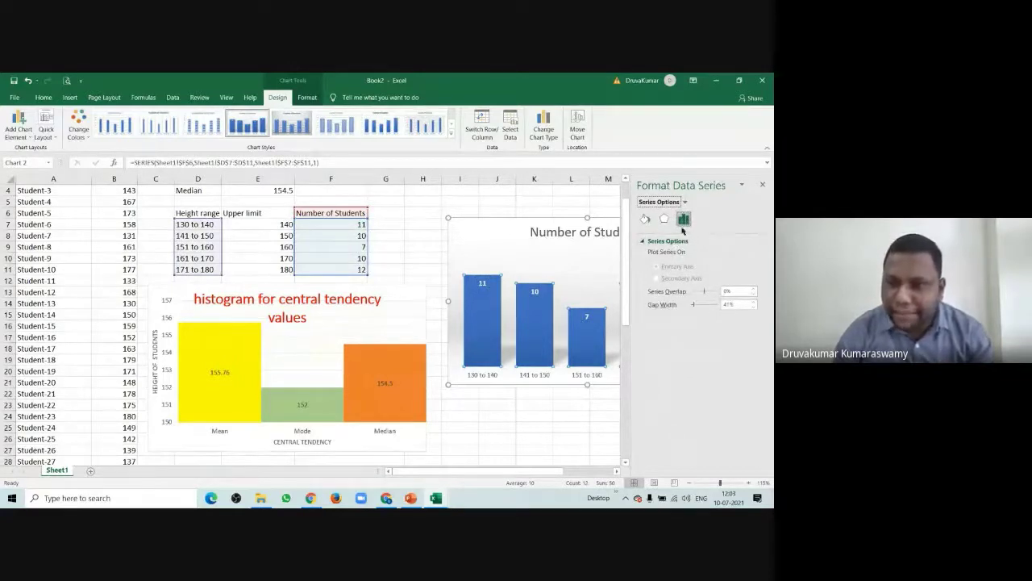
drag(695, 306, 687, 308)
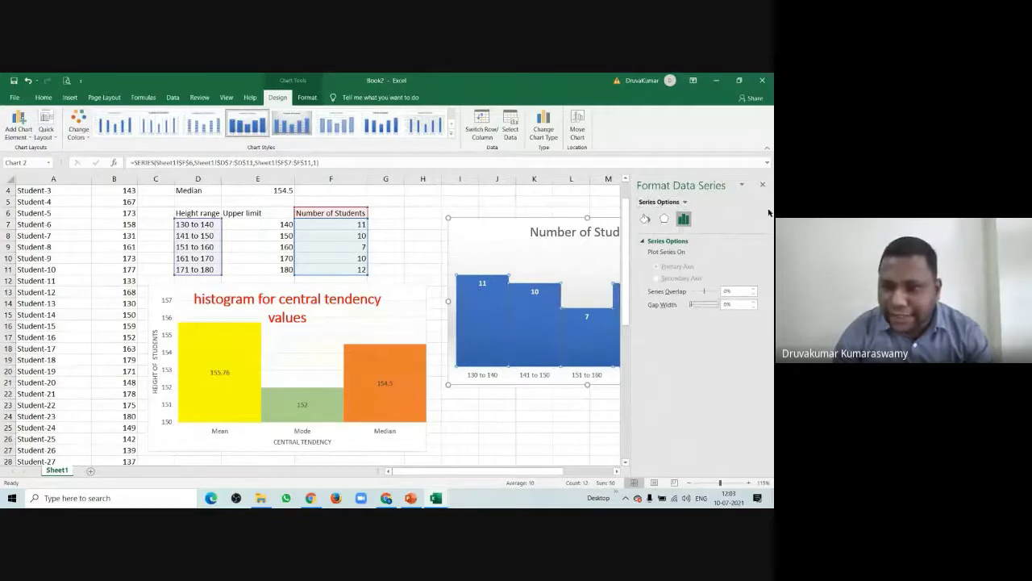
click(762, 185)
click(643, 426)
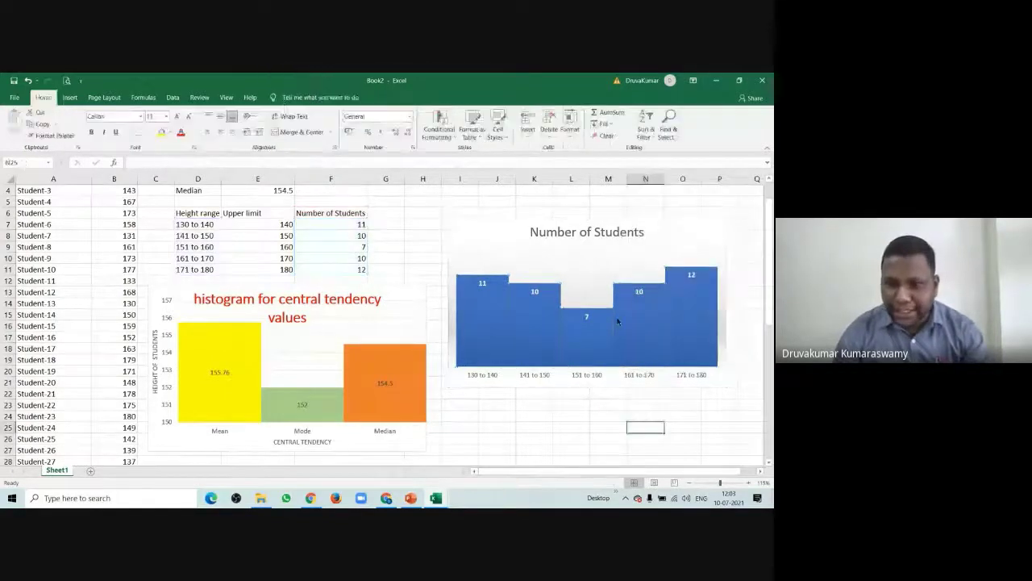
- Fill the 130 to 140 column light green, 141 to 150 dark orange, 151 to 160 light blue and 161 to 170 bright green
click(474, 342)
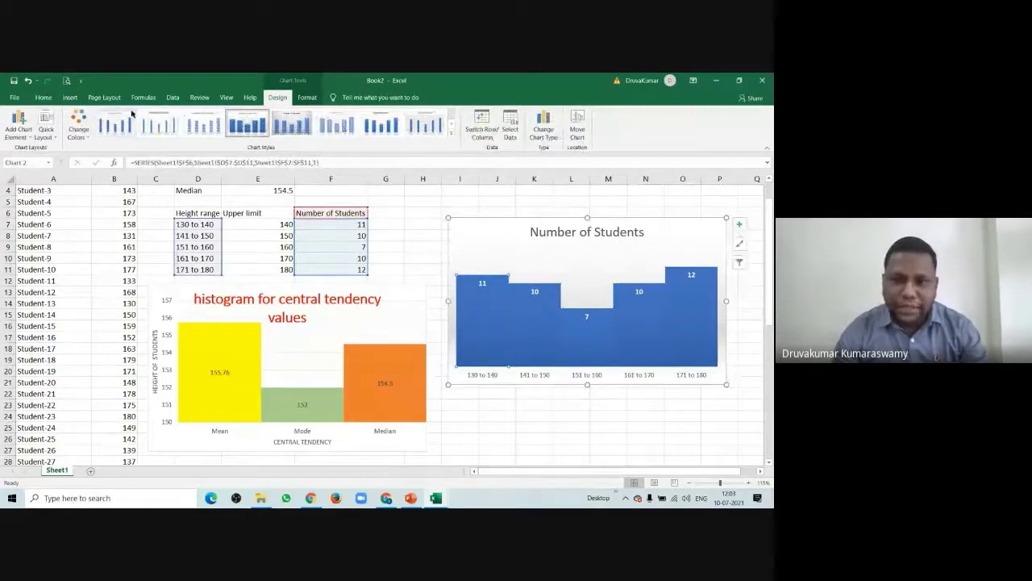
click(43, 97)
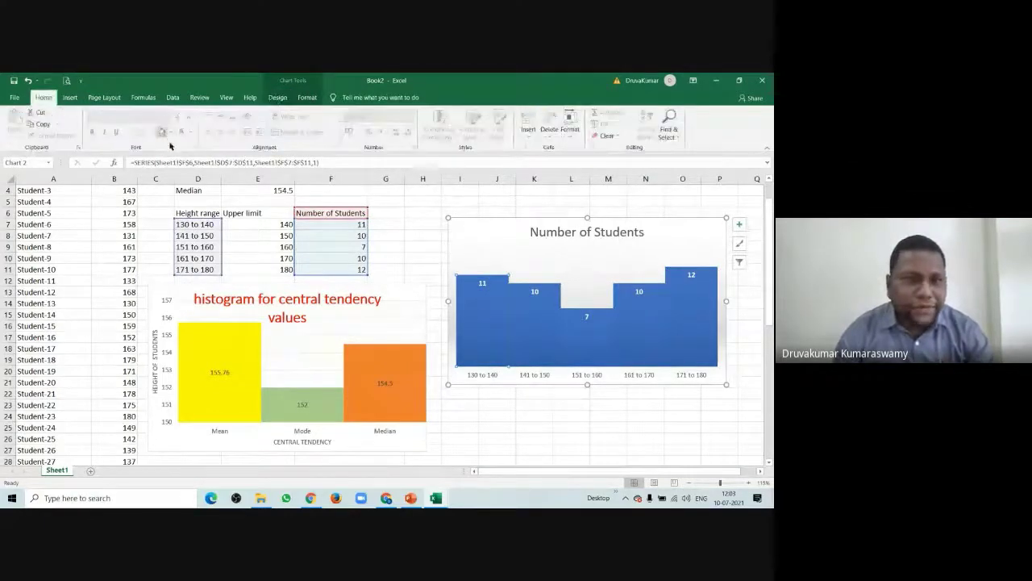
click(162, 131)
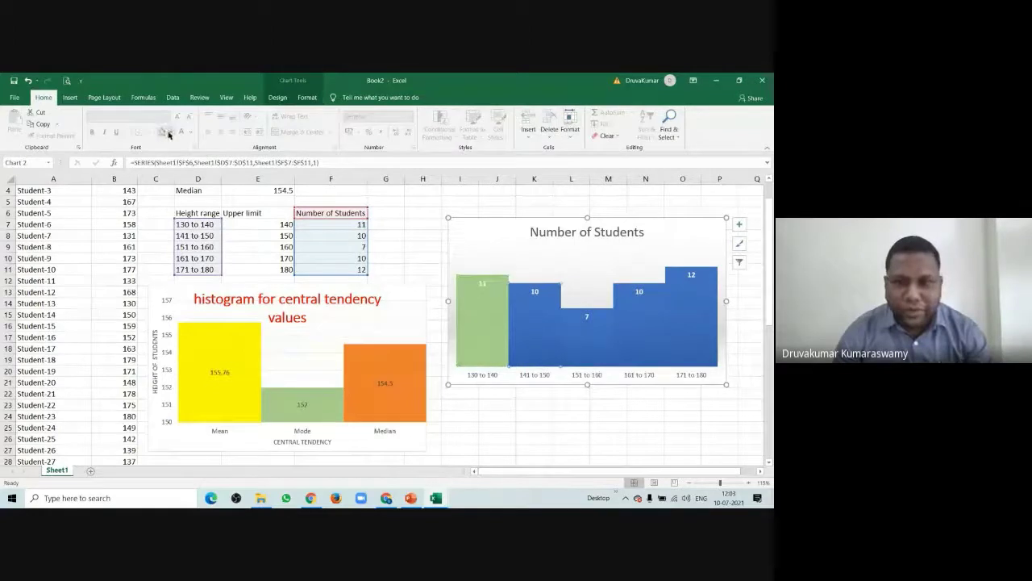
click(169, 134)
click(196, 195)
click(586, 343)
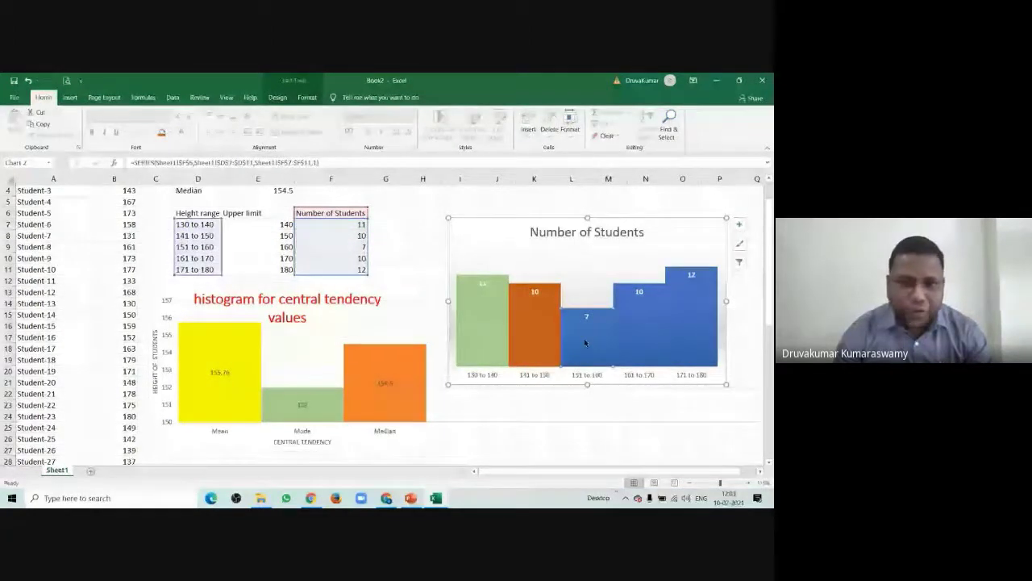
click(169, 133)
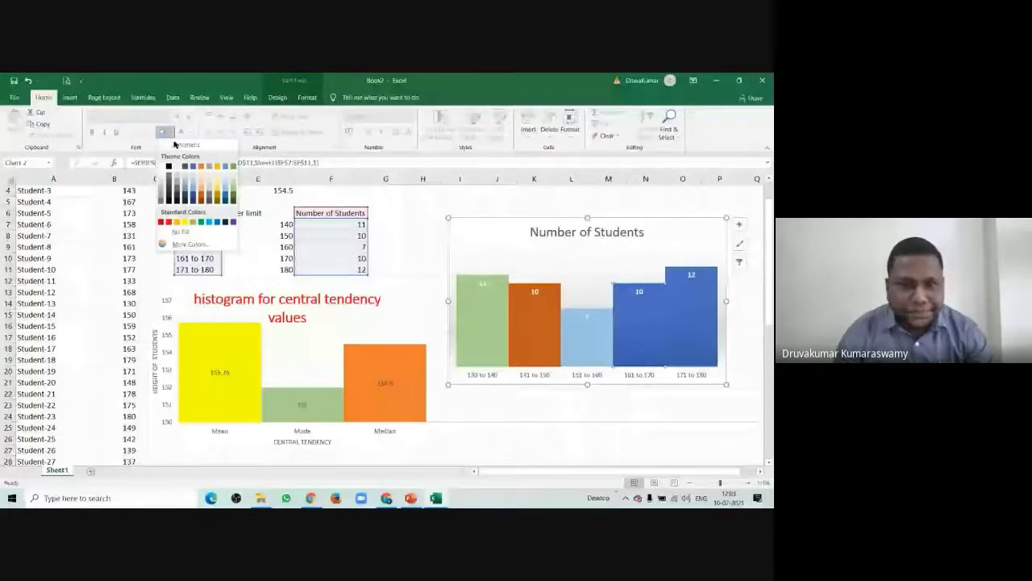
click(194, 222)
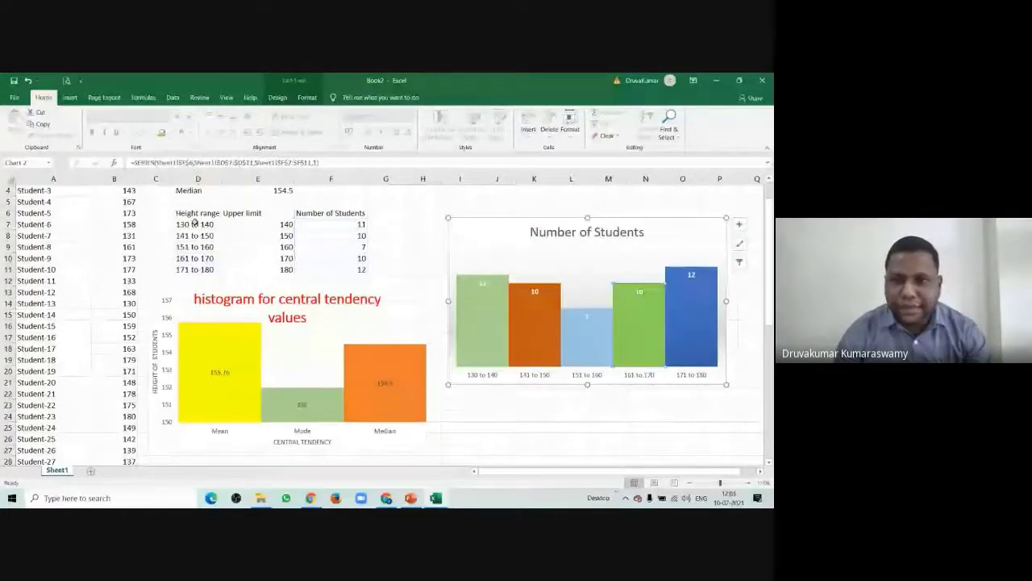
click(571, 393)
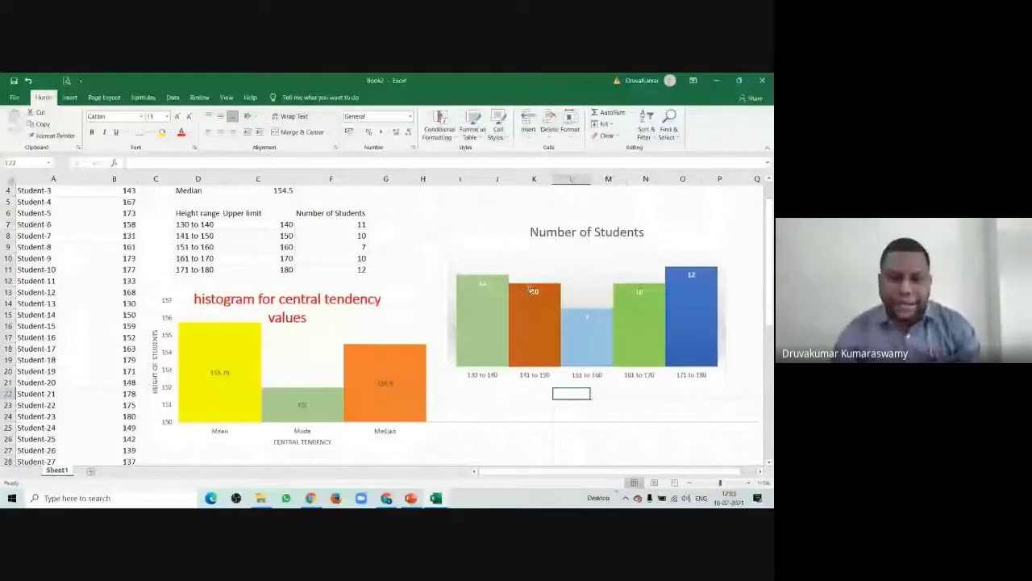
- Add the primary vertical axis to the Number of Students chart
click(530, 289)
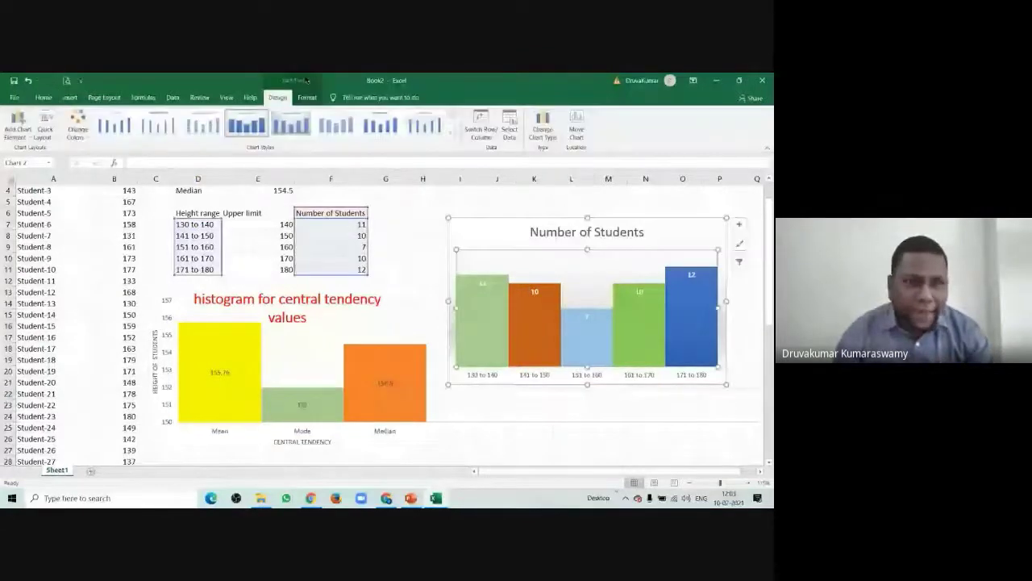
click(18, 129)
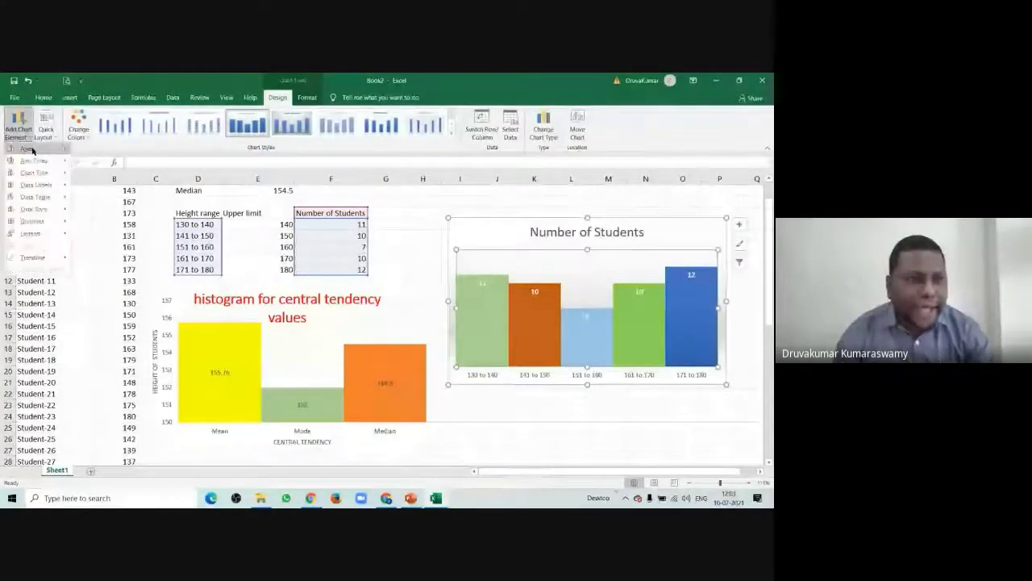
mouse_move(32, 150)
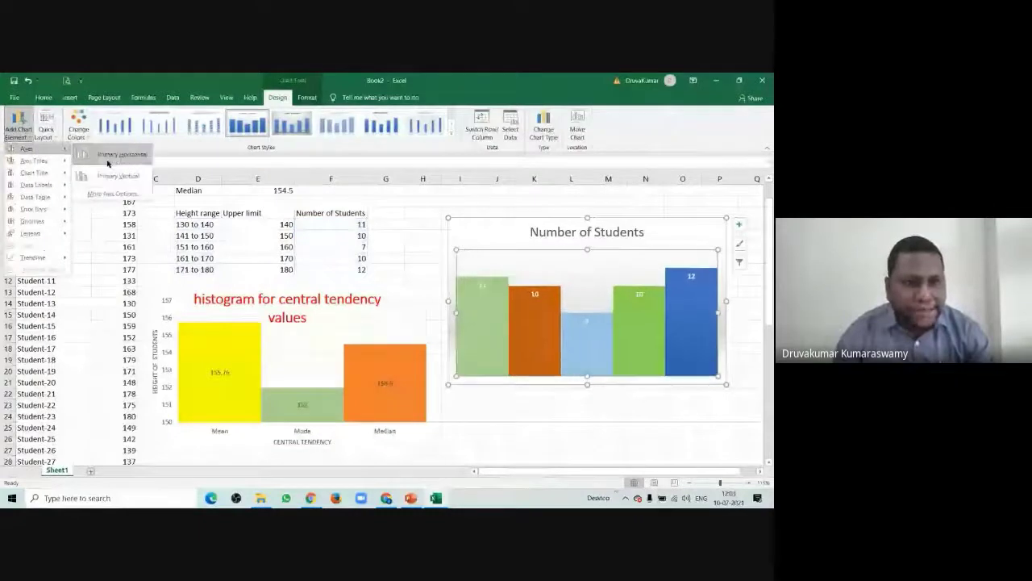
click(118, 176)
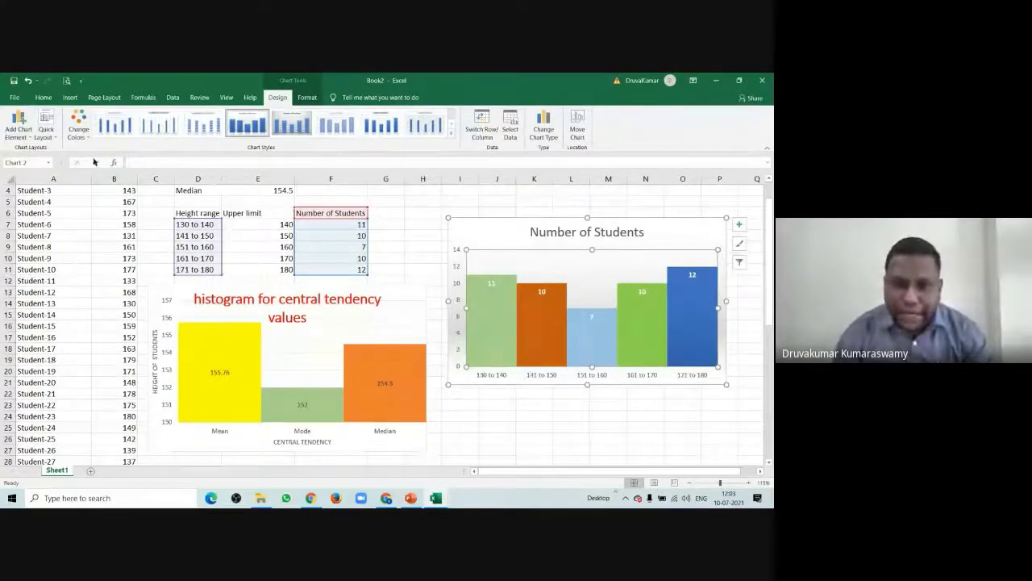
- Add primary horizontal and primary vertical axis titles to the Number of Students chart
click(30, 138)
mouse_move(40, 173)
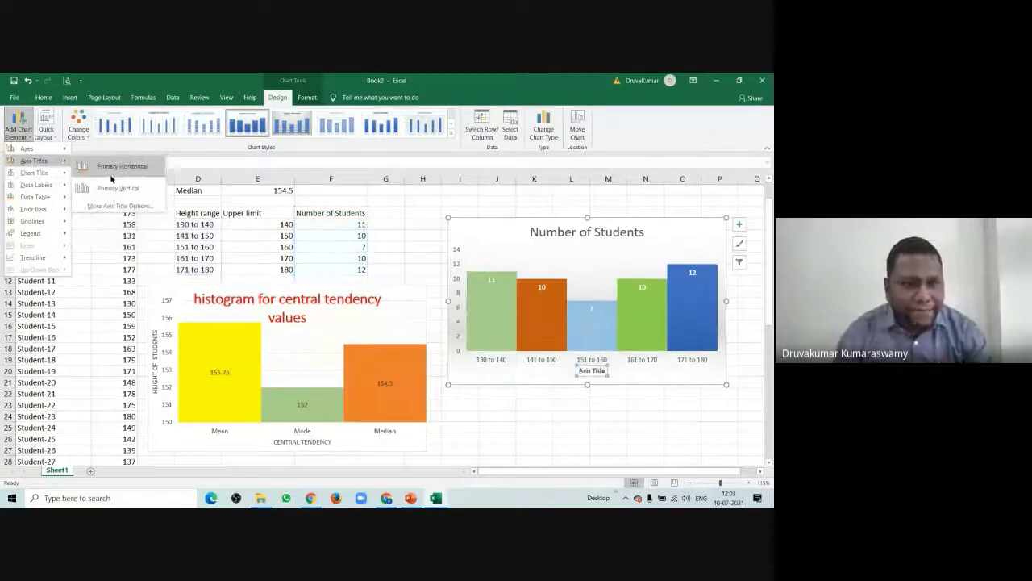
click(112, 179)
click(20, 129)
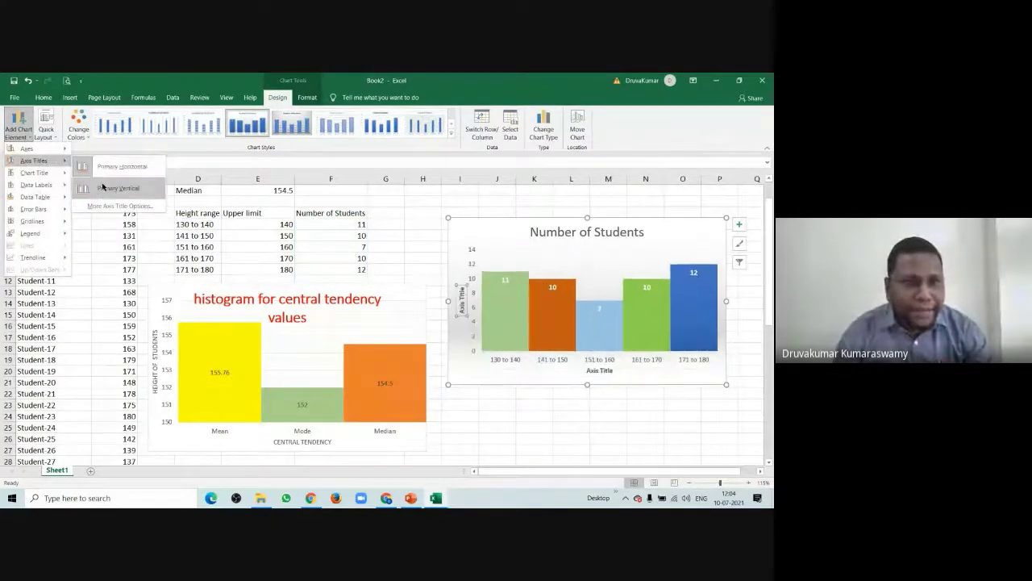
click(103, 180)
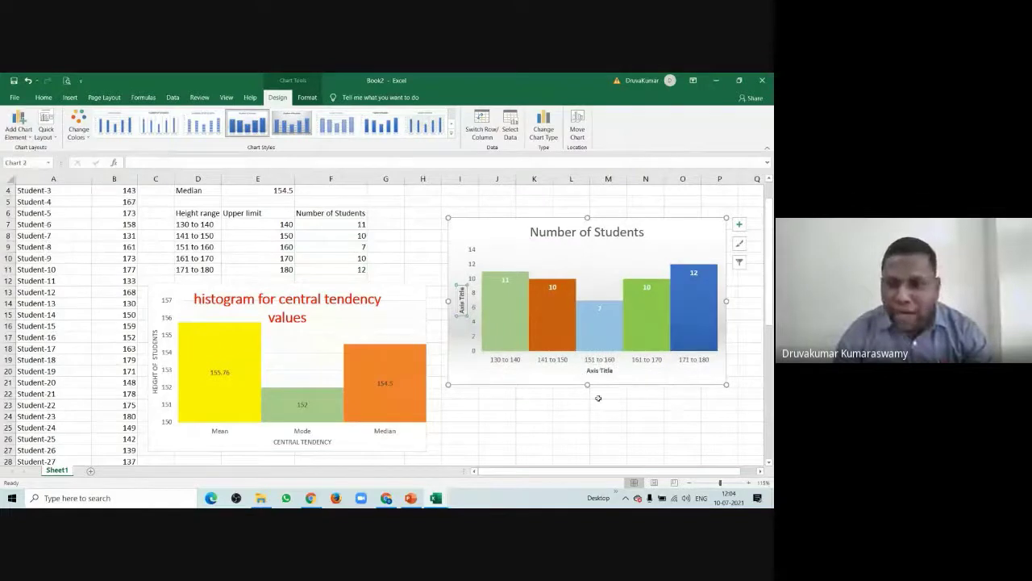
- Add a legend of the height ranges to the Number of Students chart, using the Top position
click(19, 129)
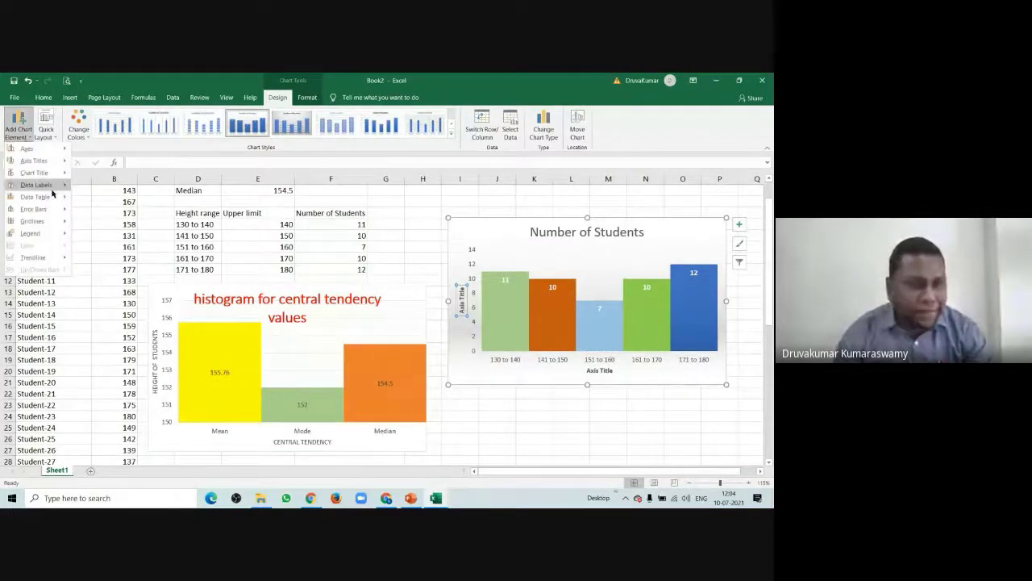
mouse_move(52, 190)
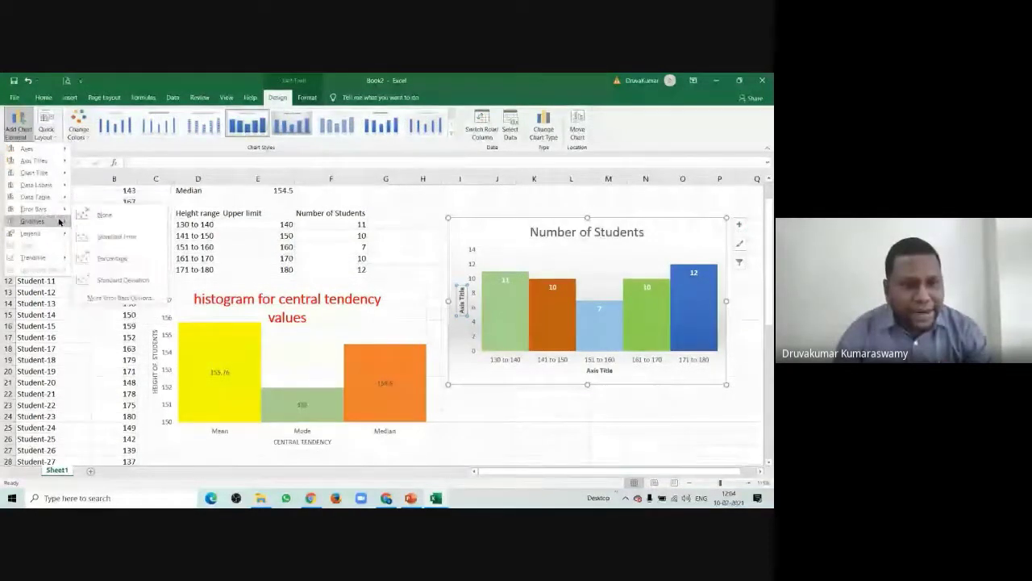
mouse_move(59, 221)
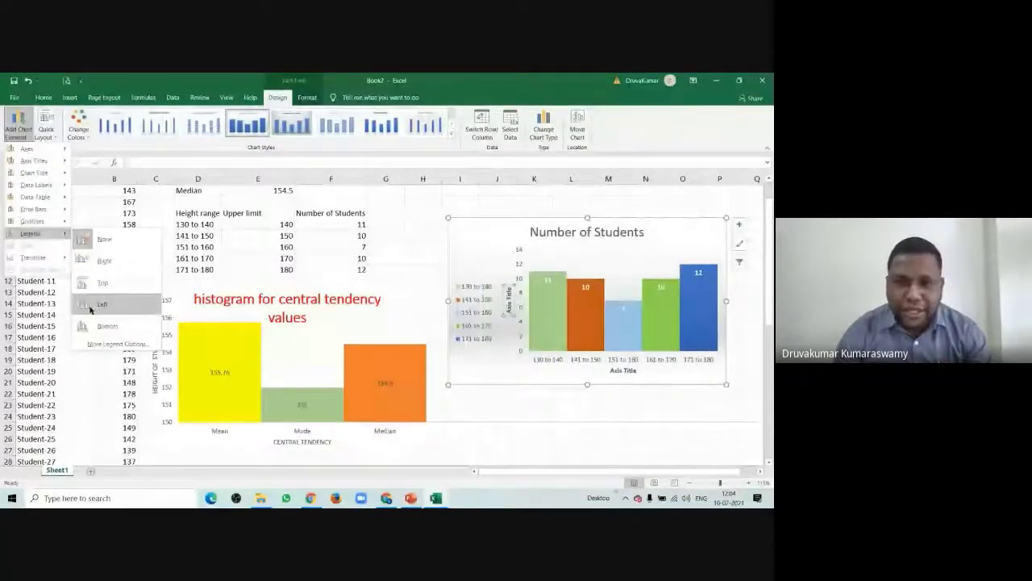
click(115, 280)
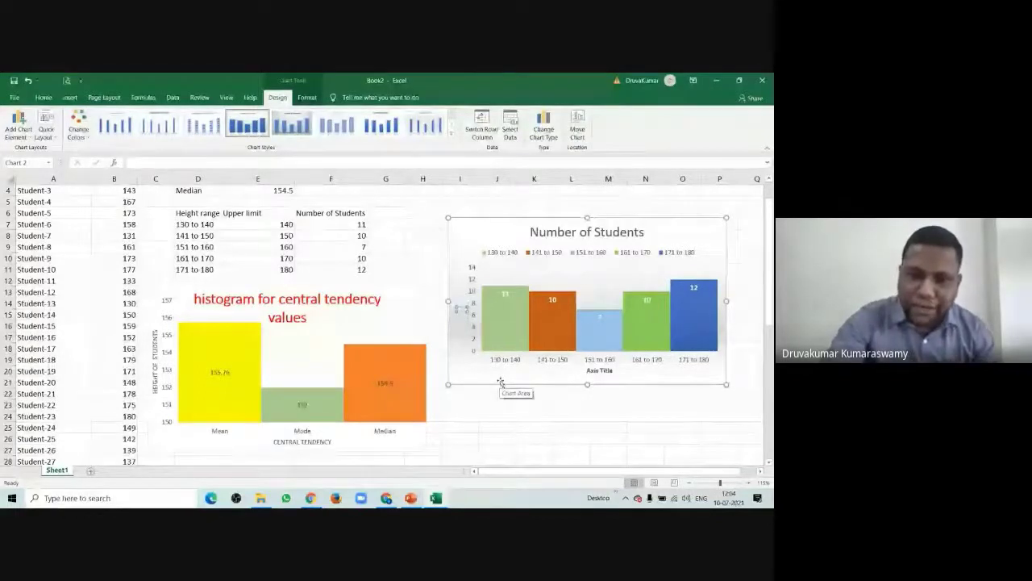
- Set the chart's vertical axis title to "Number of Students"
text(Number)
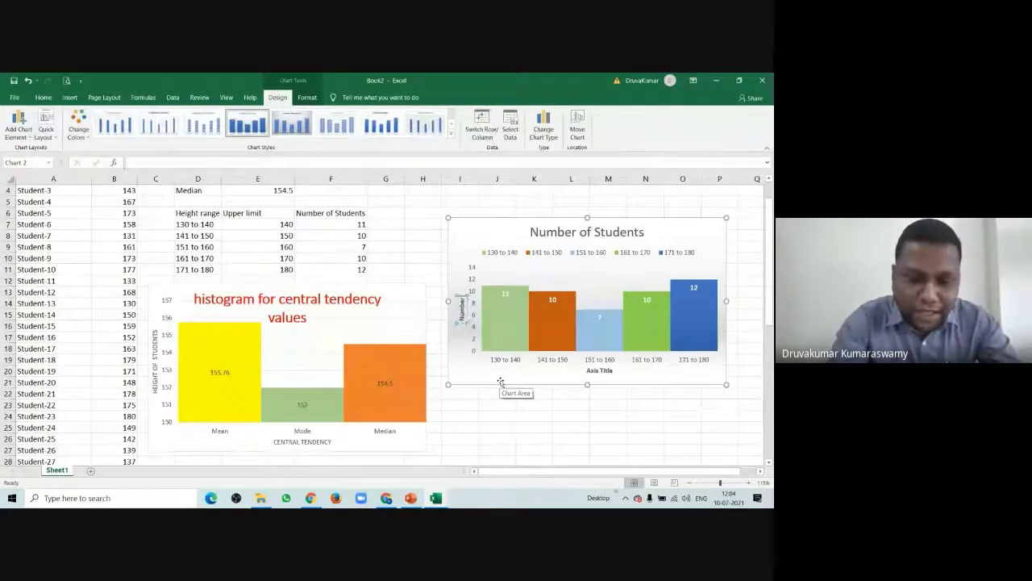
text( of Studen)
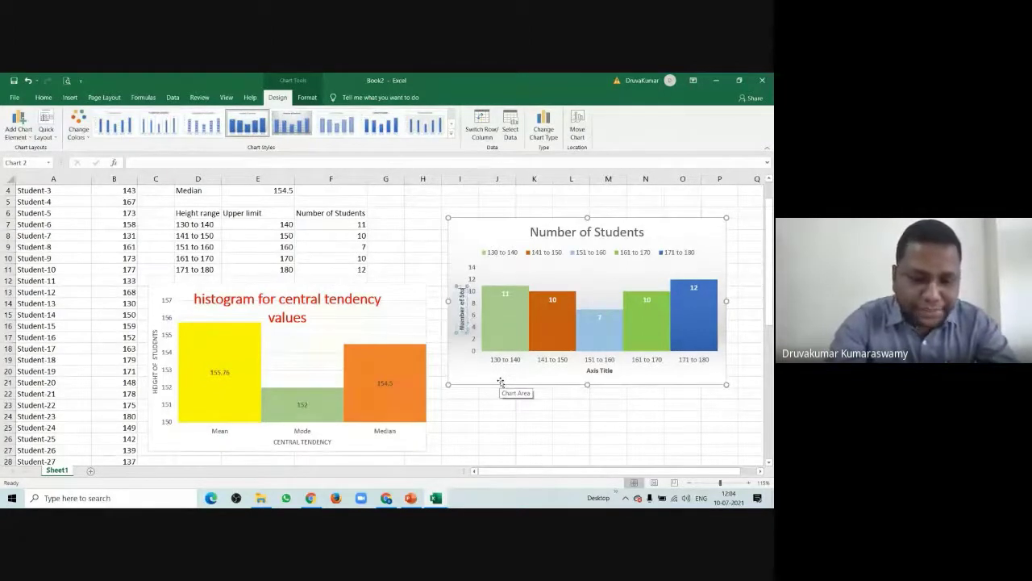
text(ts)
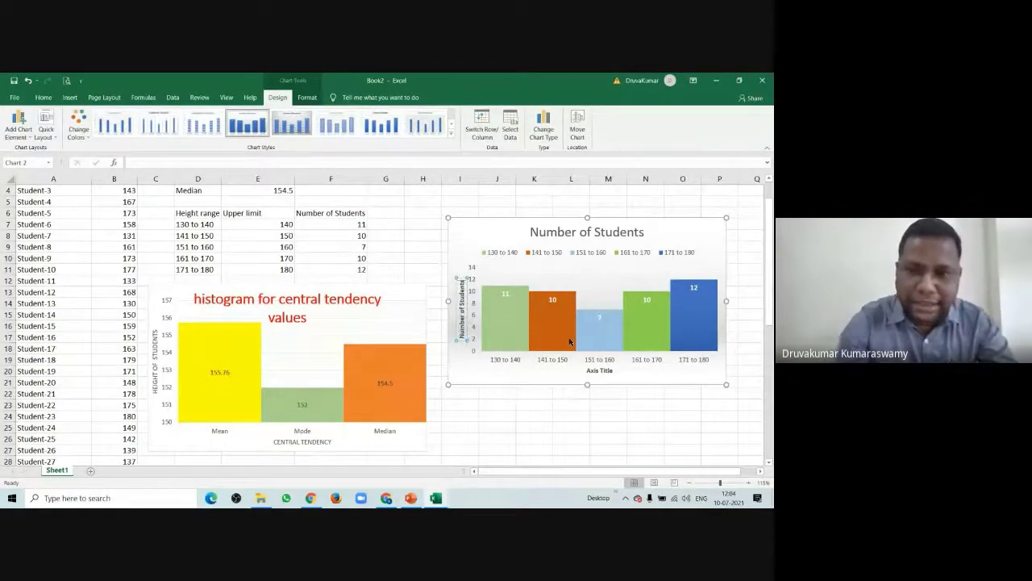
- Set the horizontal axis title of the students-per-height-range chart to "Height rnge"
double_click(609, 370)
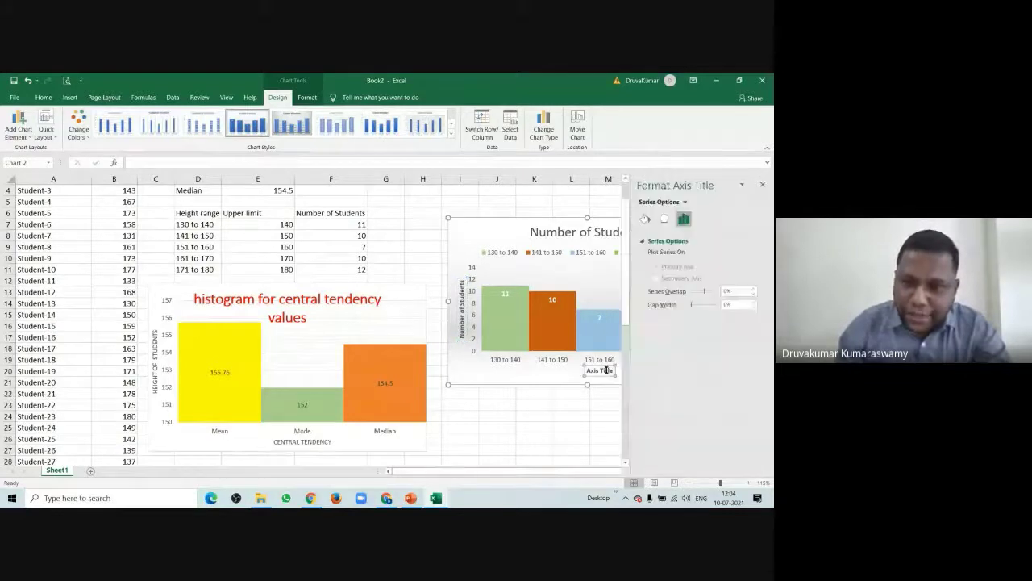
drag(612, 369, 576, 371)
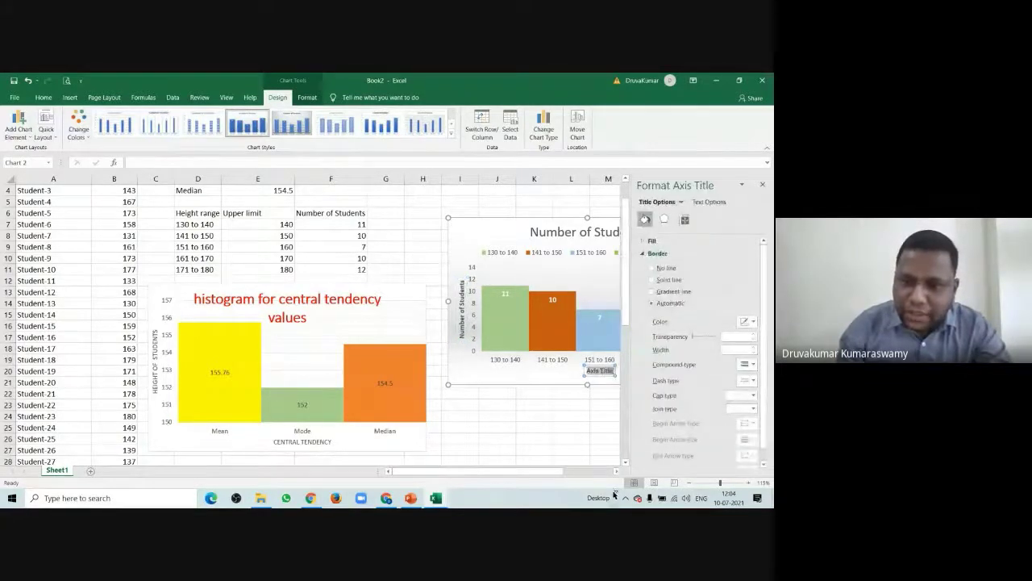
text(Height)
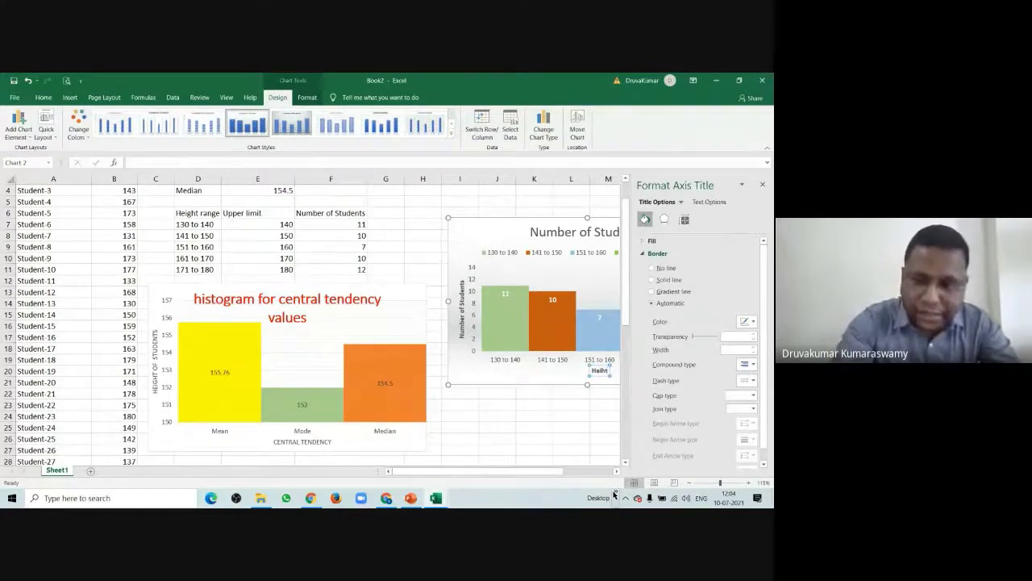
text( r)
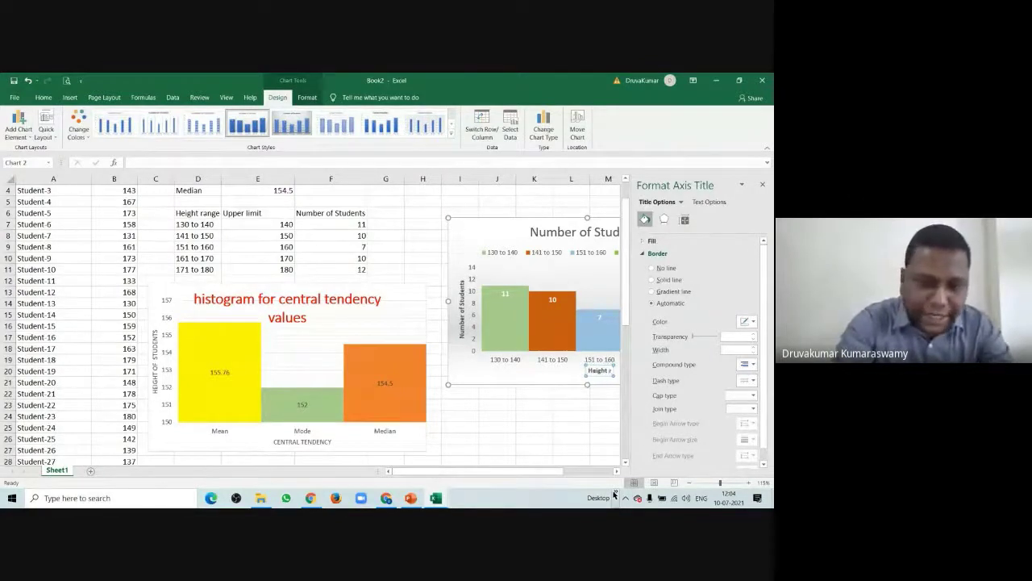
text(ange)
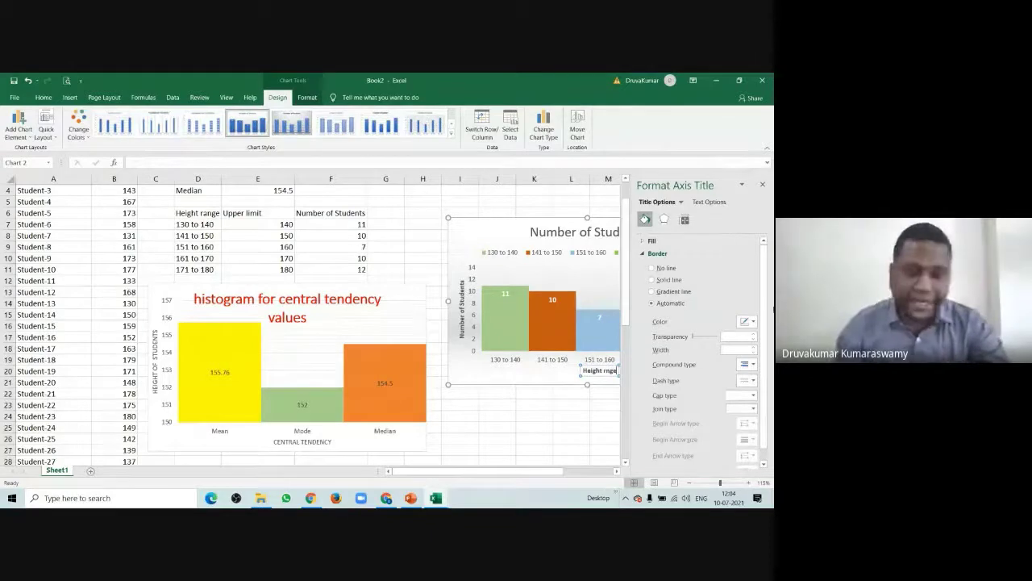
click(762, 184)
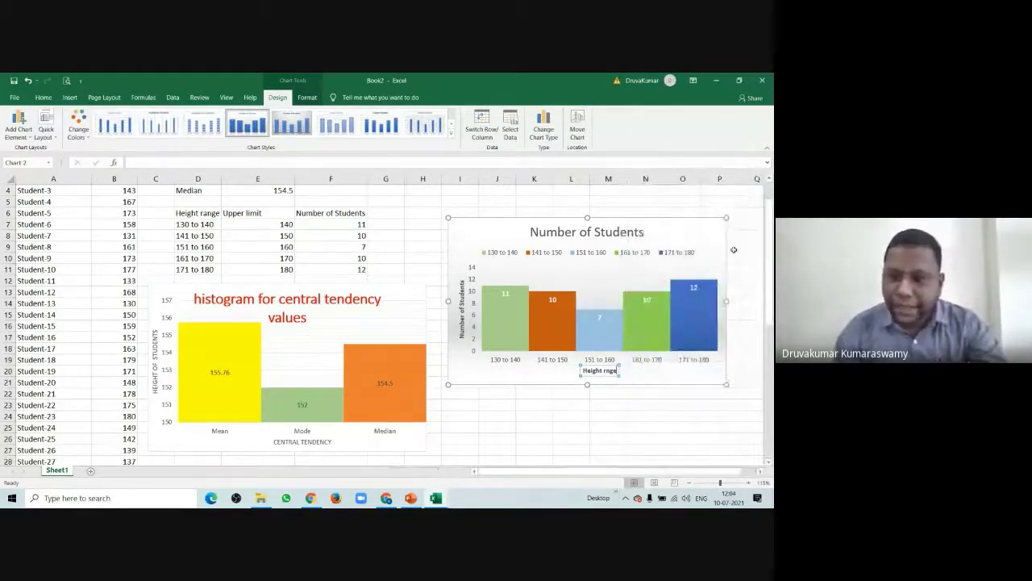
- Delete the "Number of Students" chart title from the height range chart
click(588, 231)
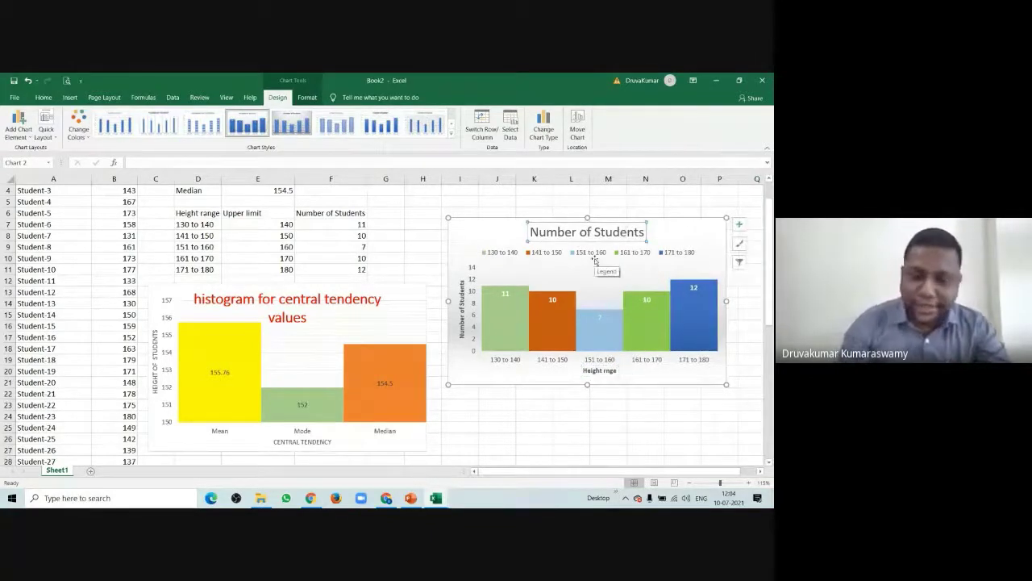
key(Delete)
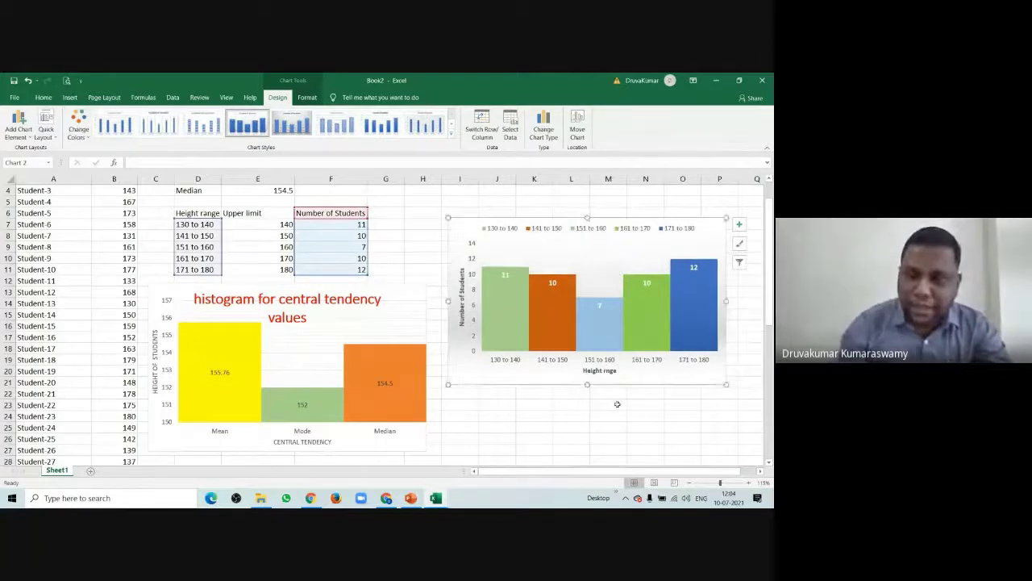
click(682, 449)
click(621, 307)
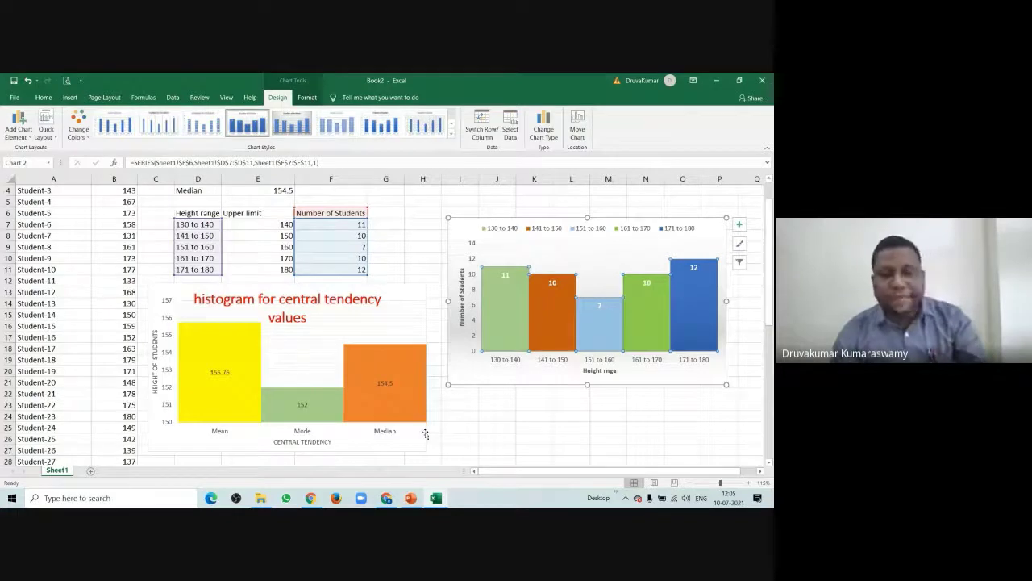
- Review the student height list and examine the formulas behind the mean, mode and median cells
scroll(413, 443, down, 1)
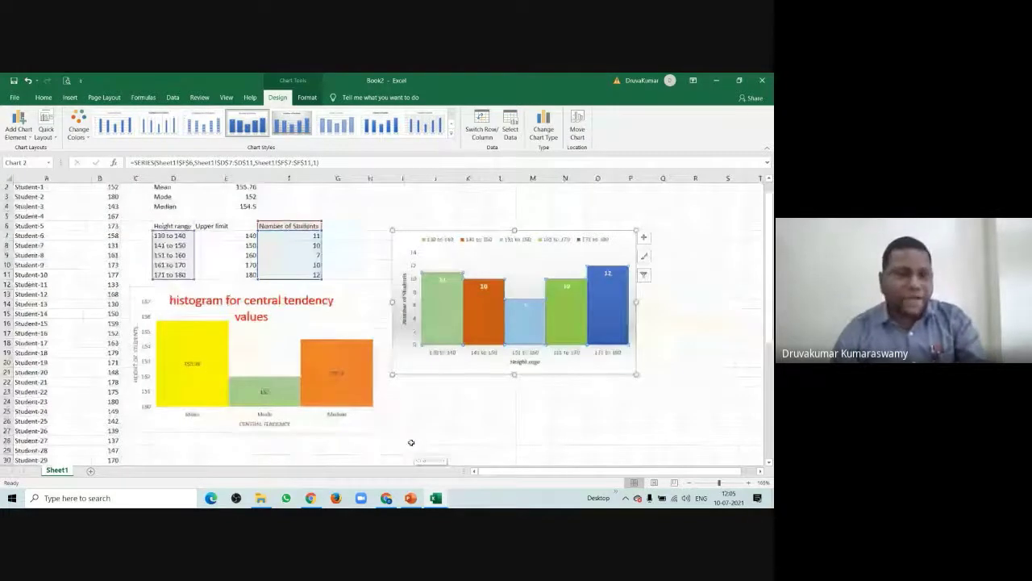
scroll(92, 326, down, 9)
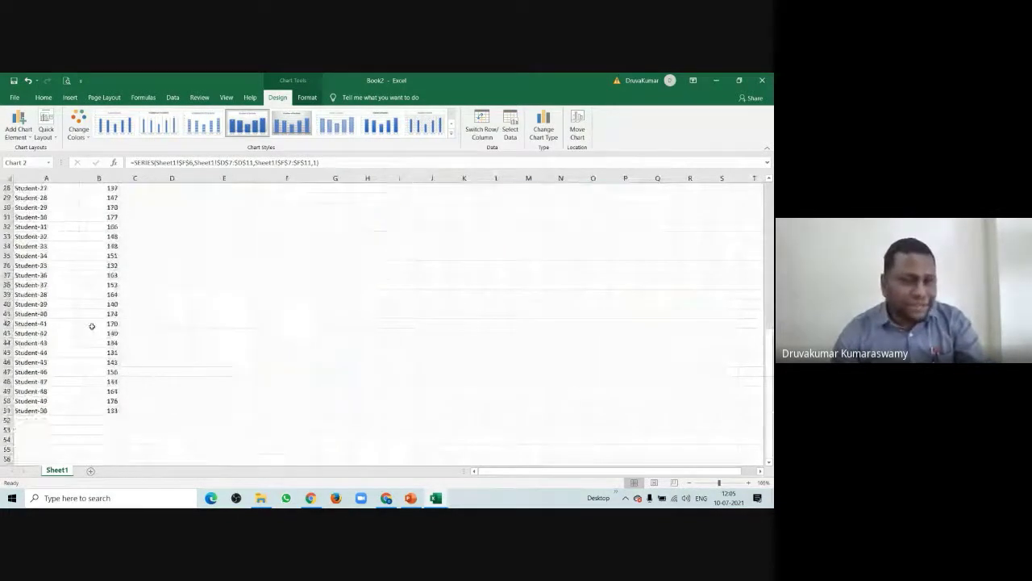
scroll(92, 326, up, 9)
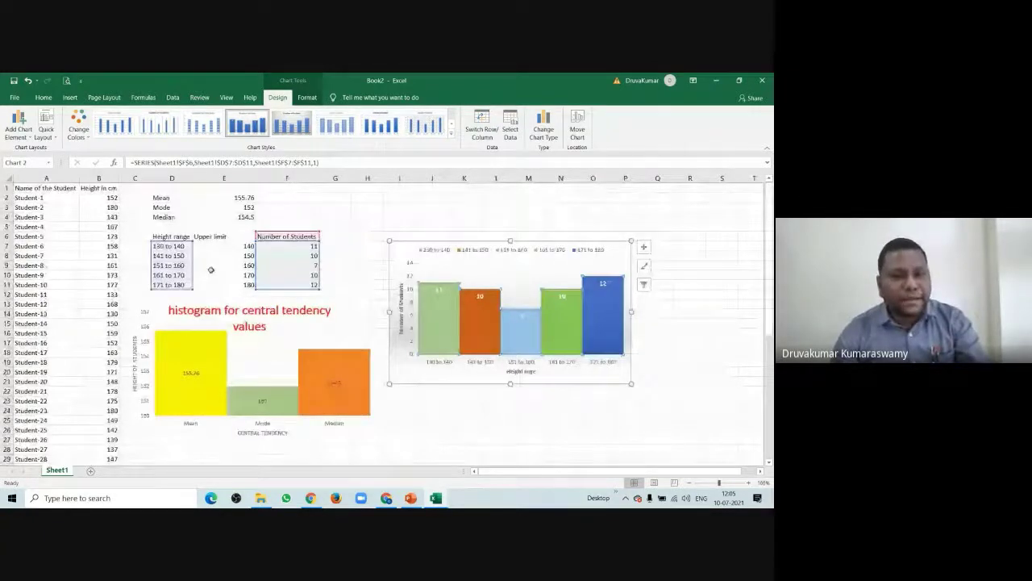
double_click(223, 197)
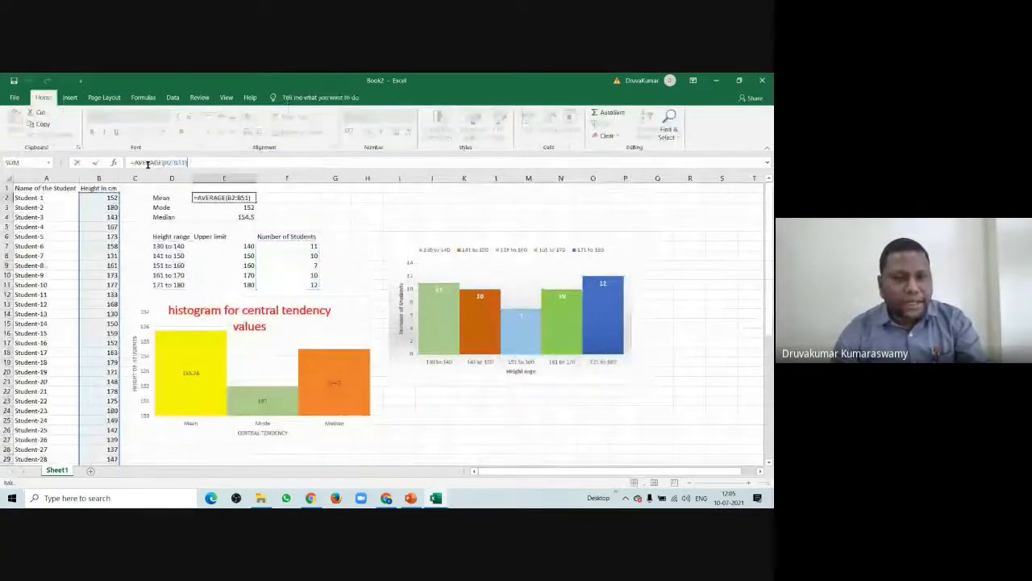
click(593, 197)
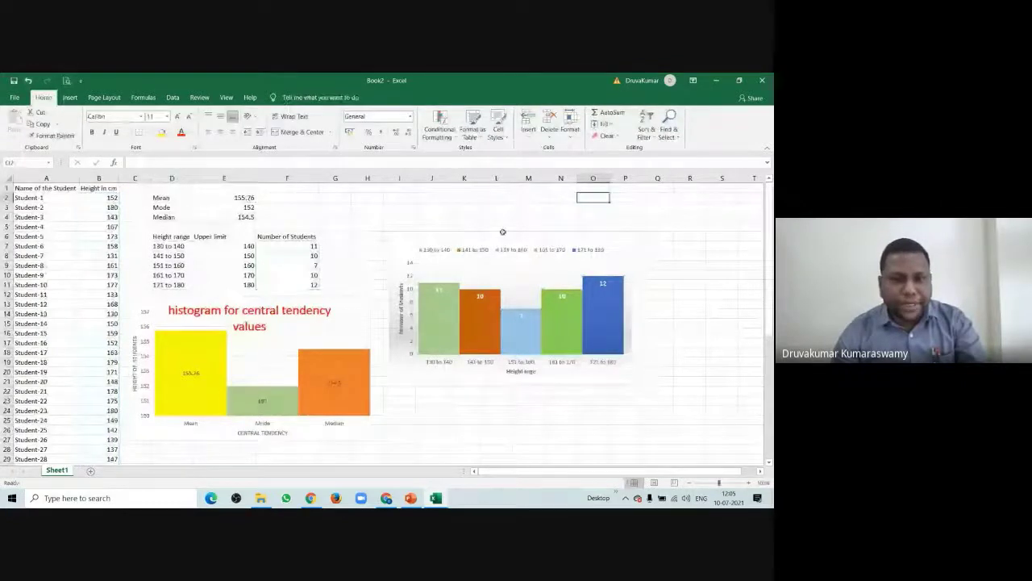
ctrl+scroll(502, 232, up, 5)
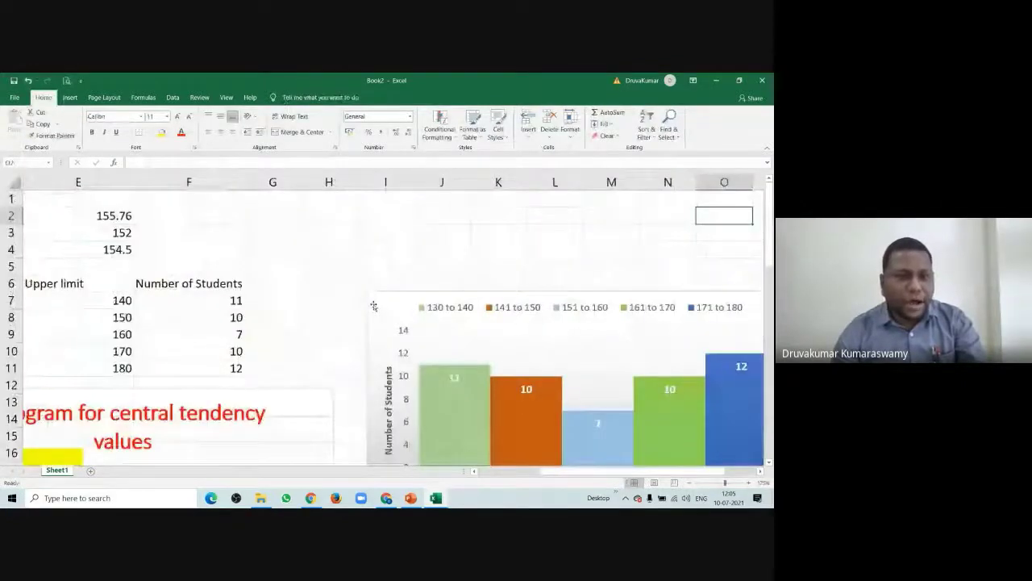
click(97, 216)
click(92, 233)
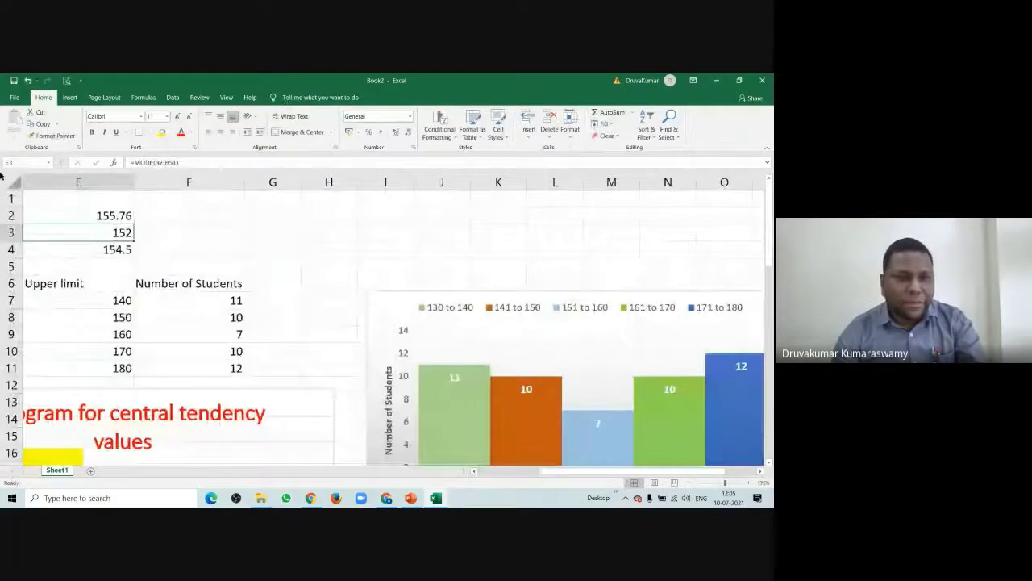
click(85, 249)
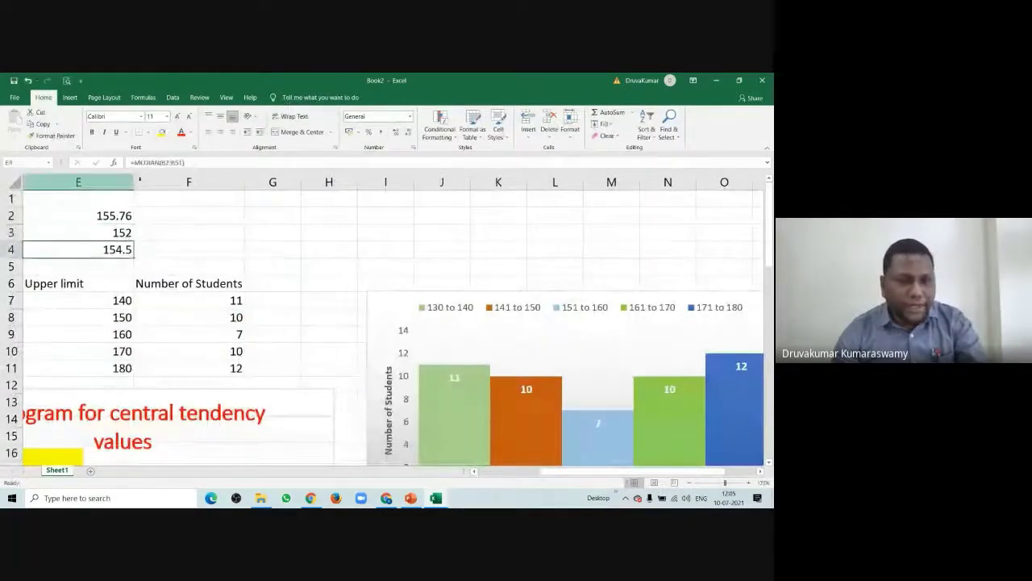
- Review the height range table's upper limit and student count columns together with both finished charts
ctrl+scroll(269, 292, down, 3)
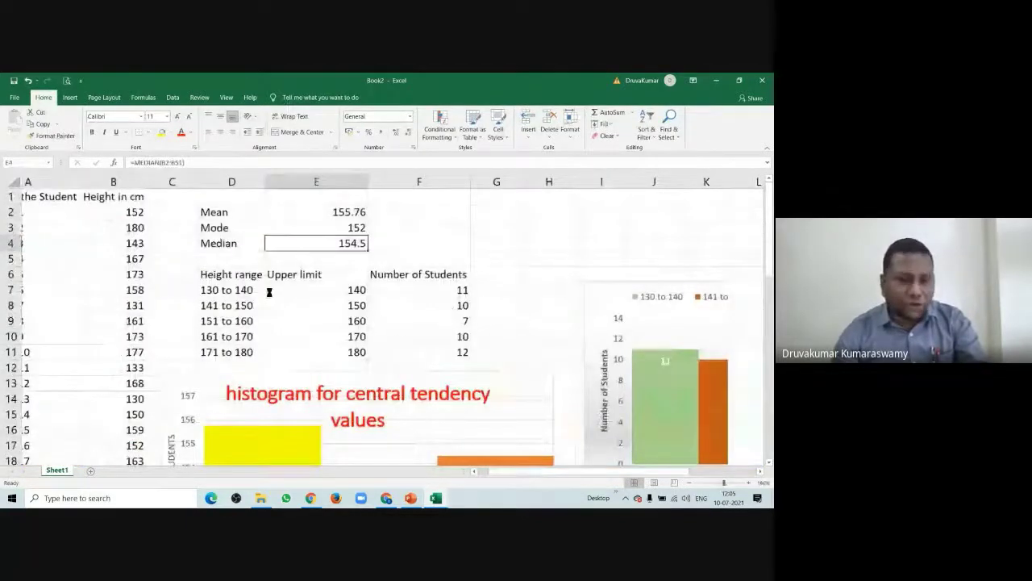
ctrl+scroll(270, 292, down, 1)
click(322, 270)
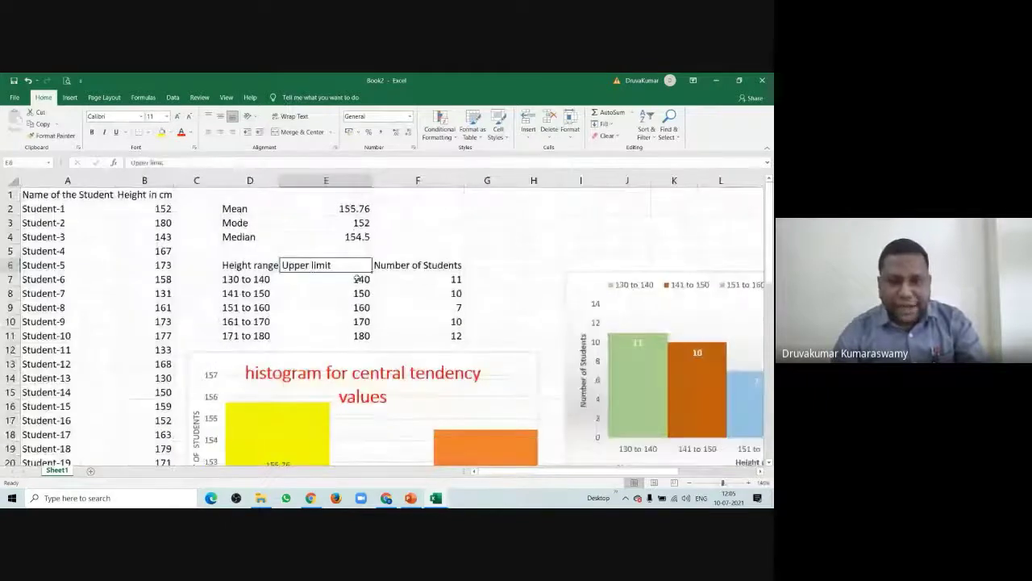
click(434, 264)
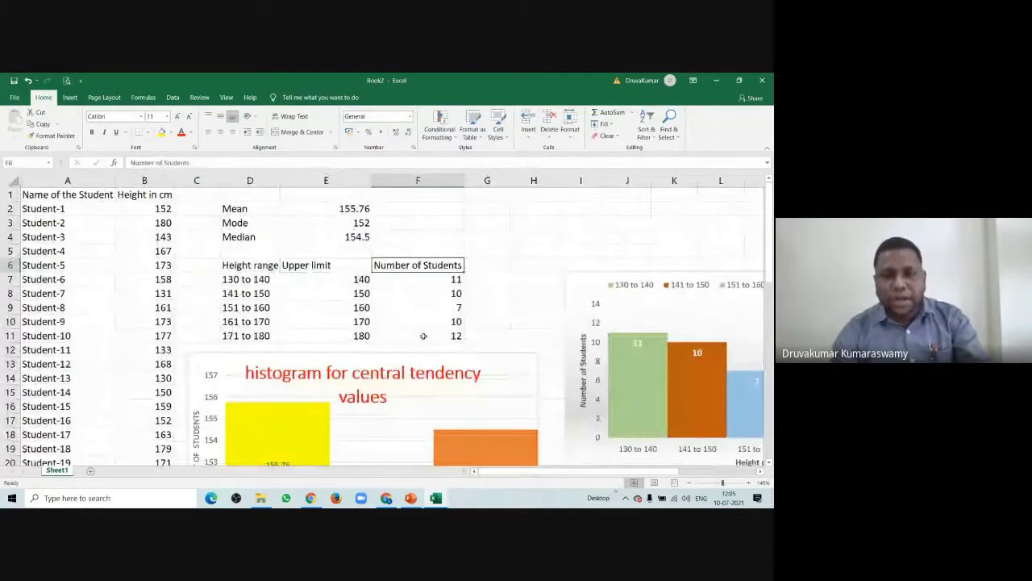
ctrl+scroll(416, 348, down, 2)
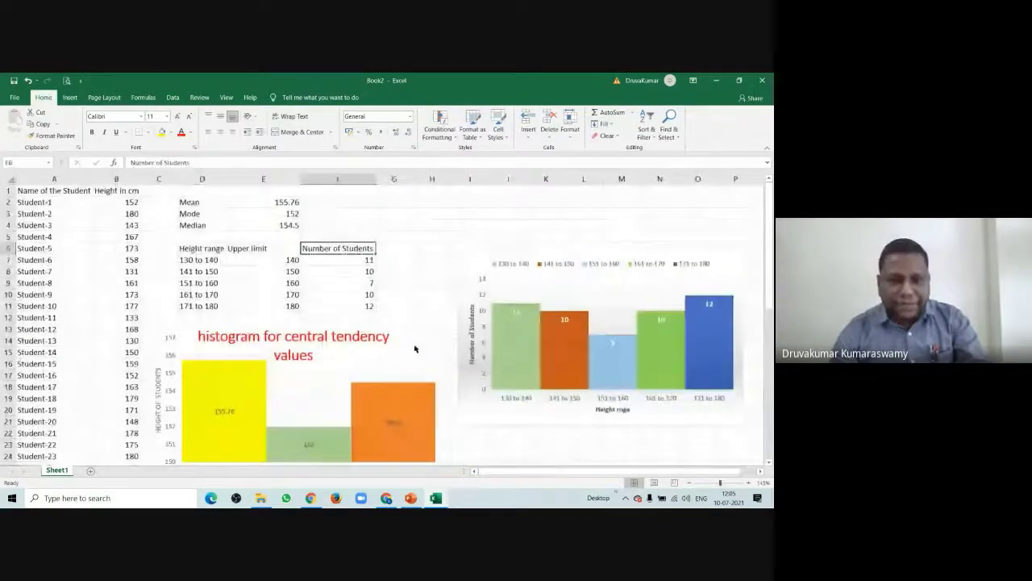
click(416, 348)
scroll(416, 349, down, 1)
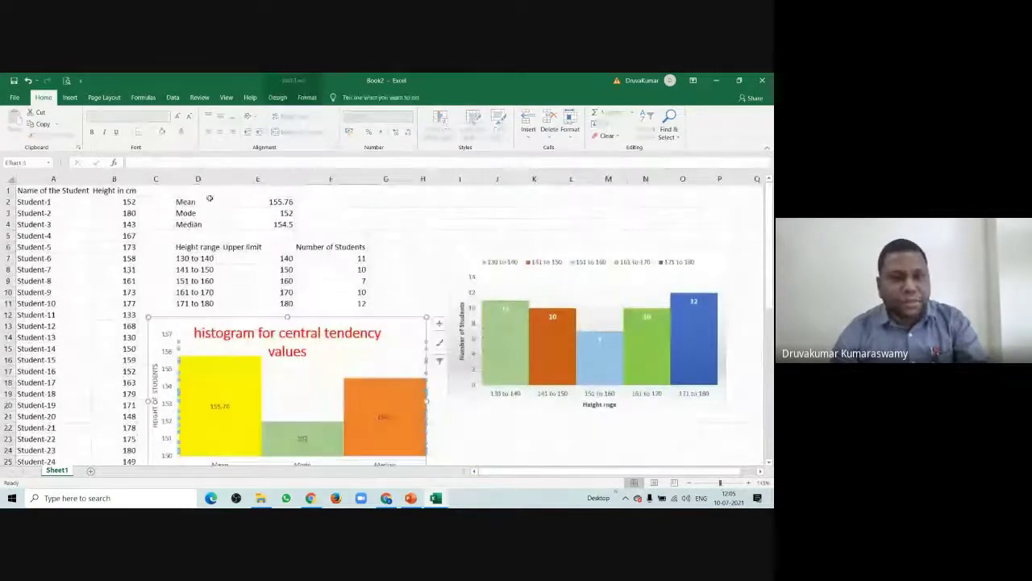
click(600, 283)
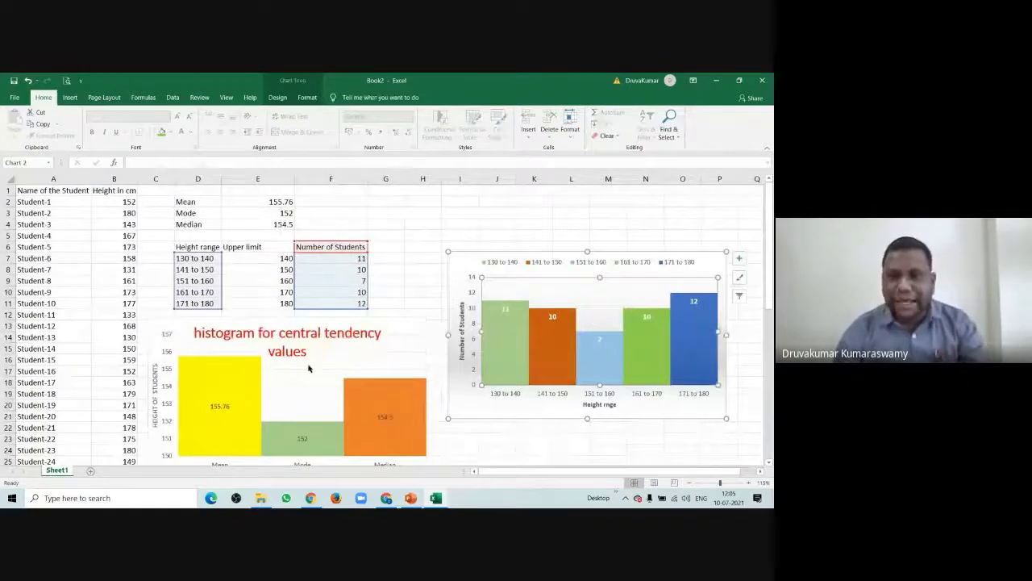
ctrl+scroll(380, 347, down, 1)
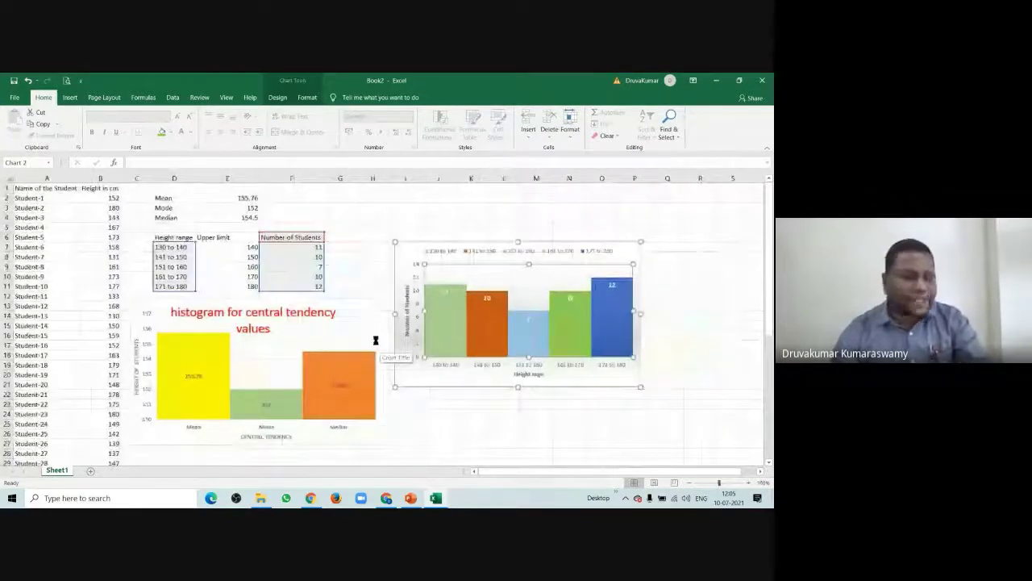
ctrl+scroll(375, 341, down, 1)
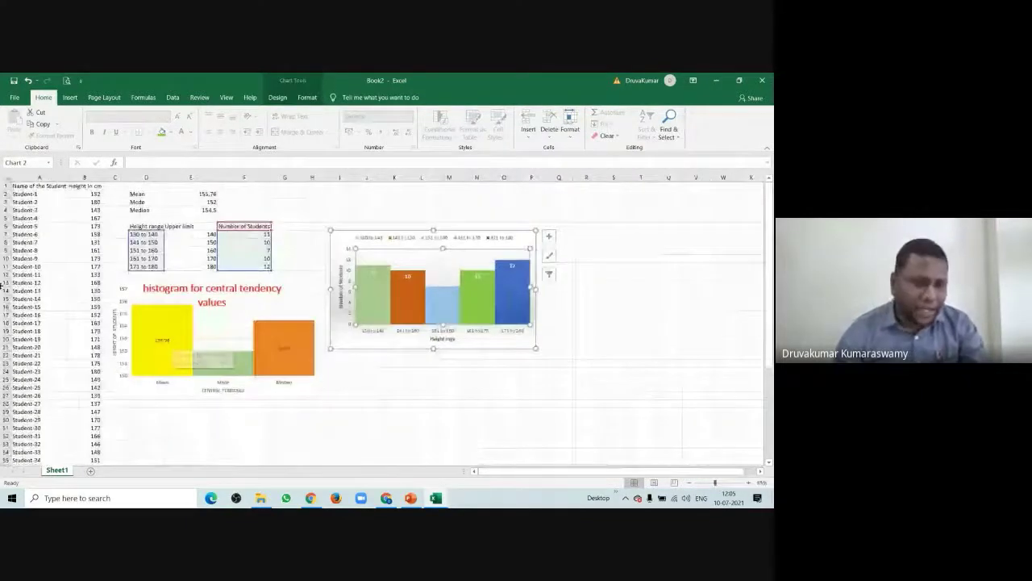